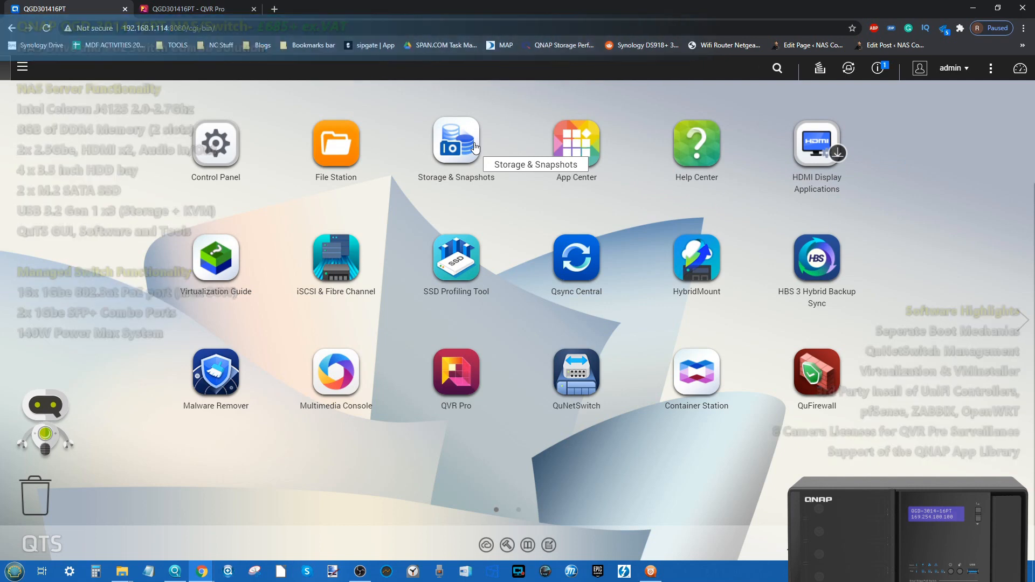
Look over the QVR Pro management desktop and switch to the QVR Pro Client application
left_click(186, 9)
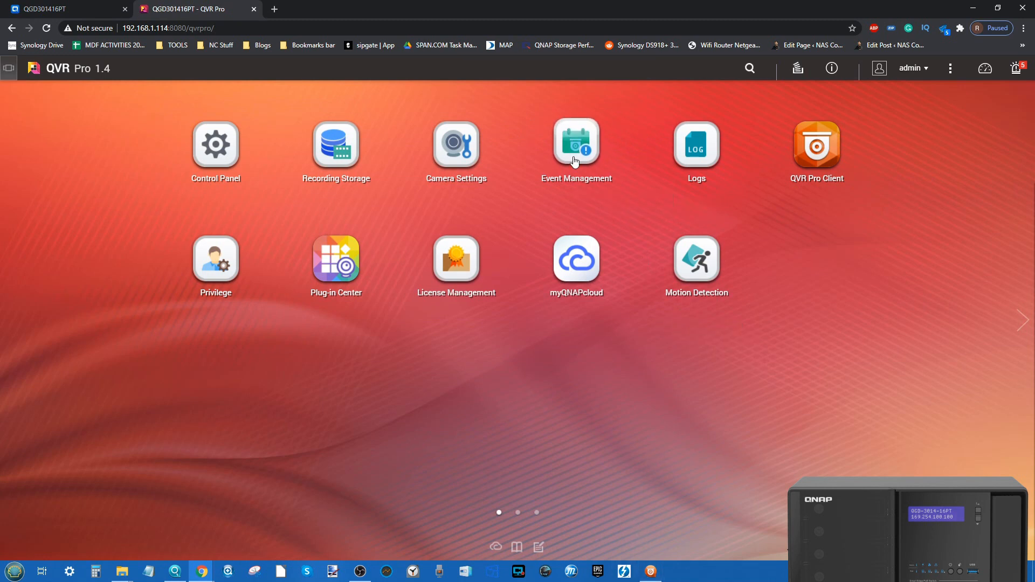
left_click(654, 572)
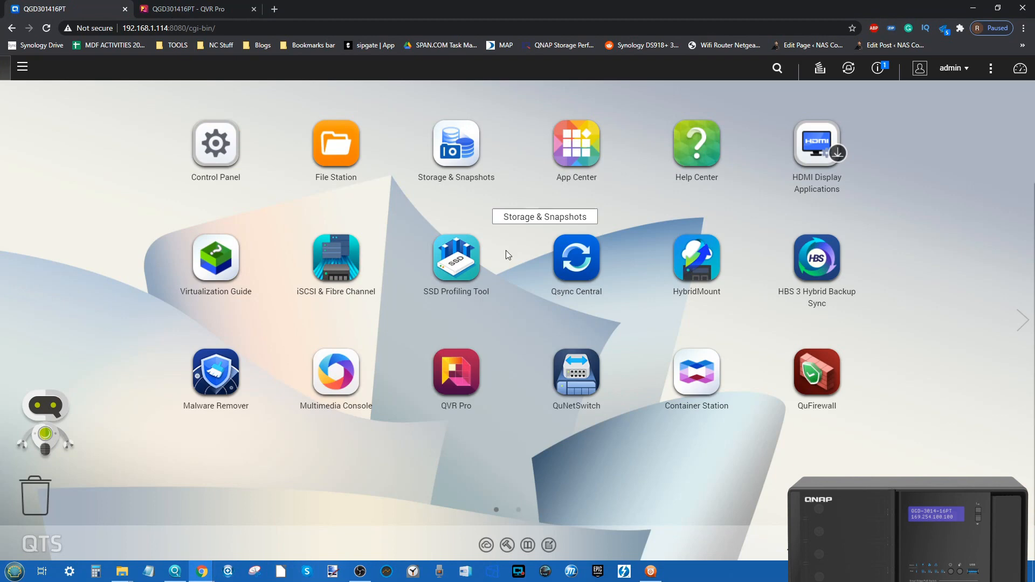
Open QuNetSwitch from the QTS desktop to view its switch and PoE overview, and close it
left_click(571, 375)
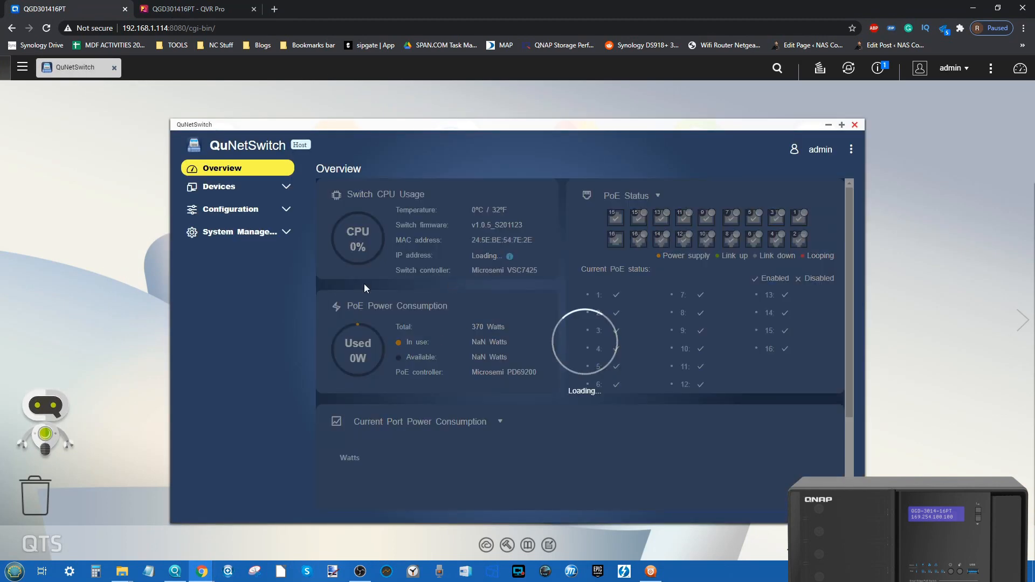
left_click(854, 125)
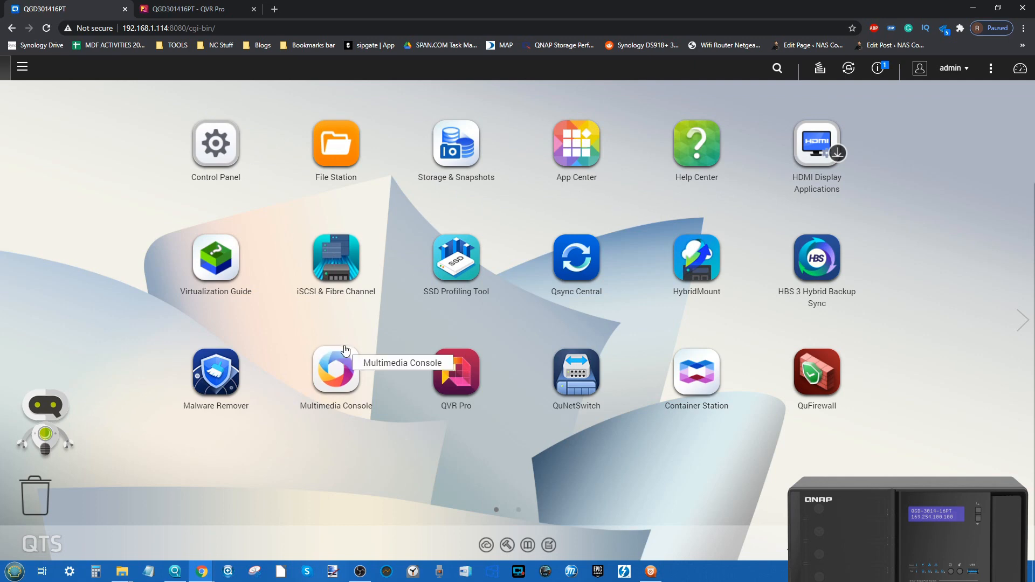
Switch to QVR Pro Client to view the live camera feeds in view C, and minimize it
left_click(650, 571)
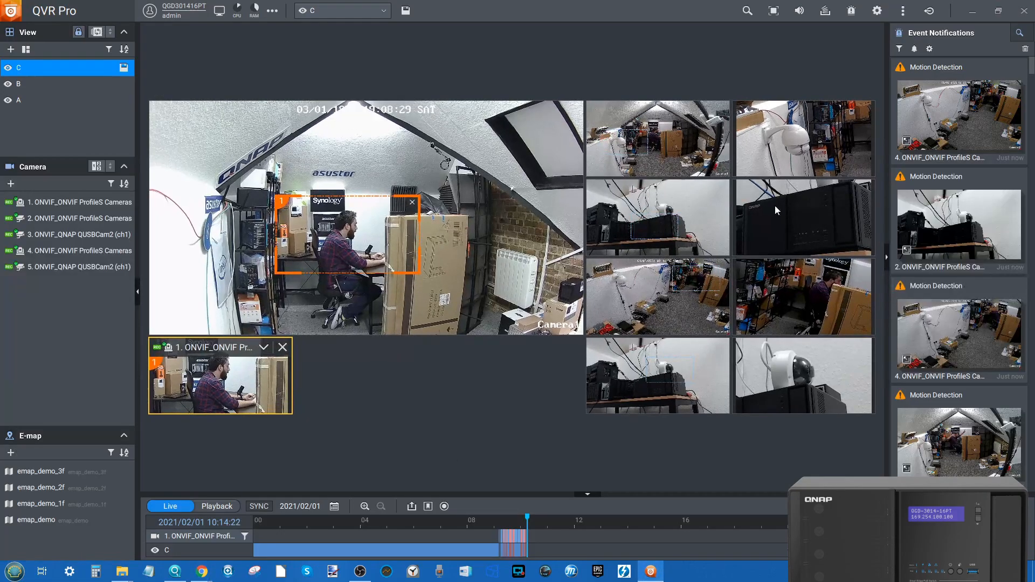
mouse_move(792, 273)
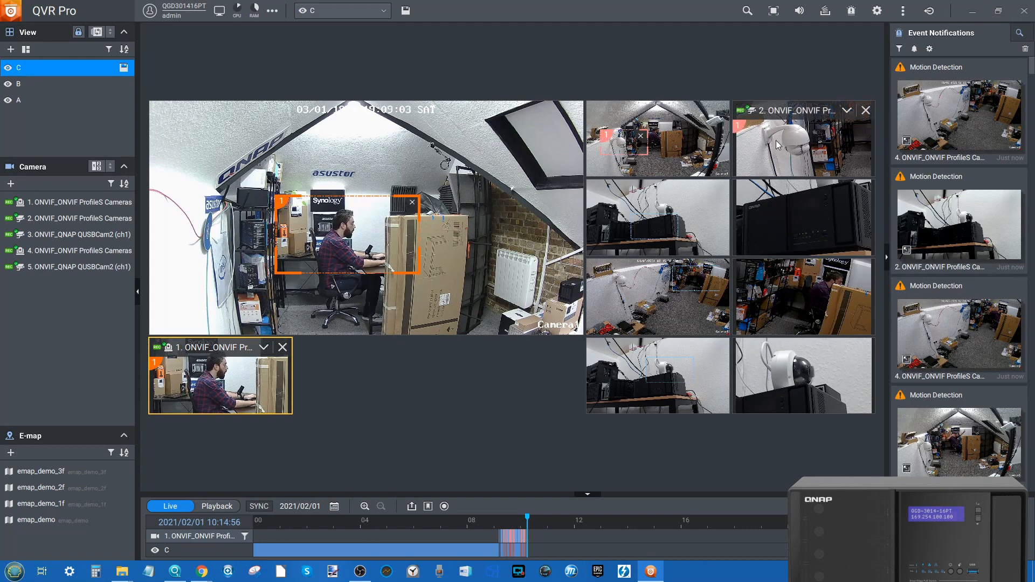
left_click(972, 11)
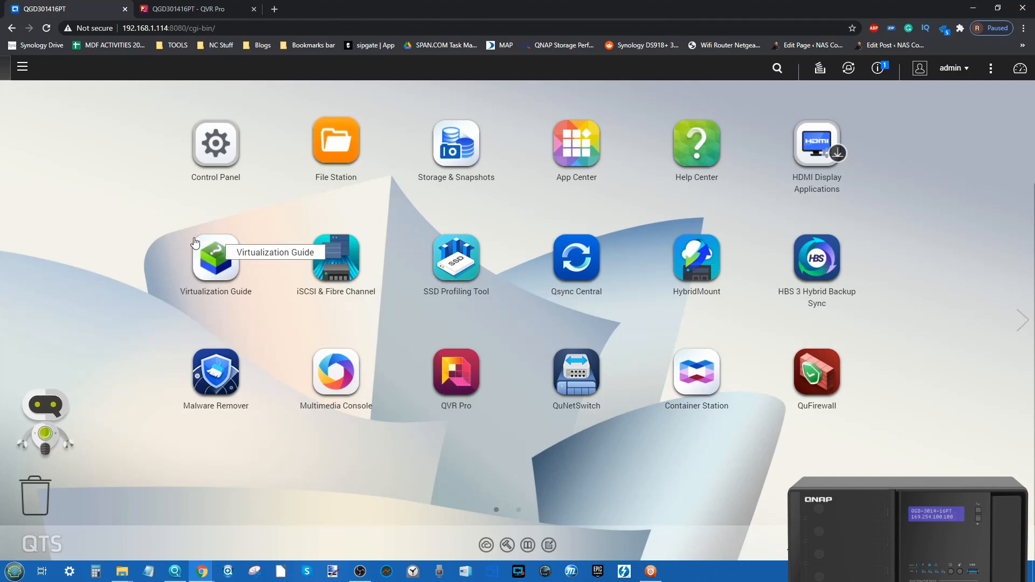
Check the NAS hardware and firmware details in Control Panel and close it
left_click(243, 172)
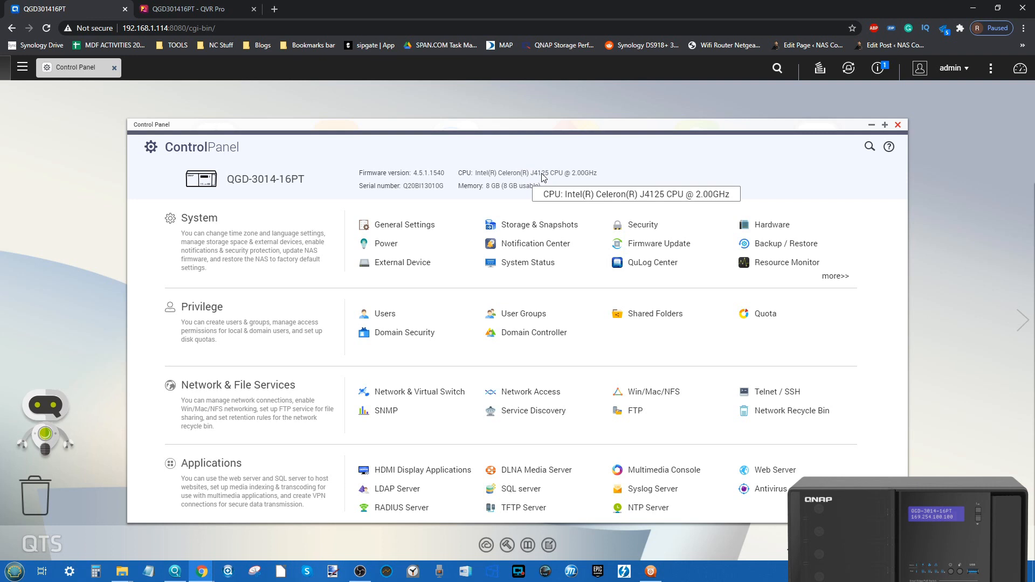
left_click(898, 125)
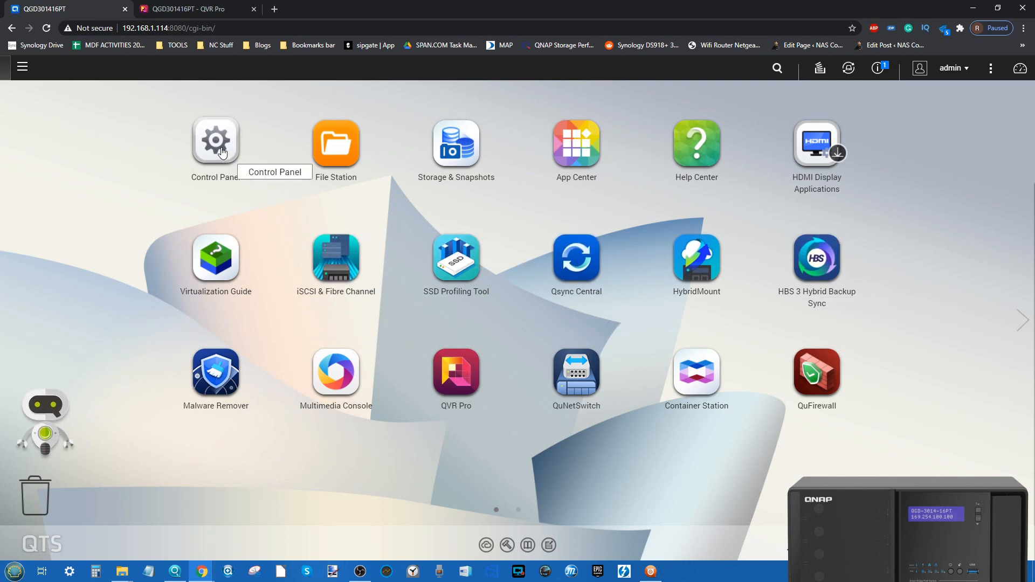
Open App Center to examine the installed apps, and briefly check the live camera feeds in QVR Pro Client
left_click(575, 147)
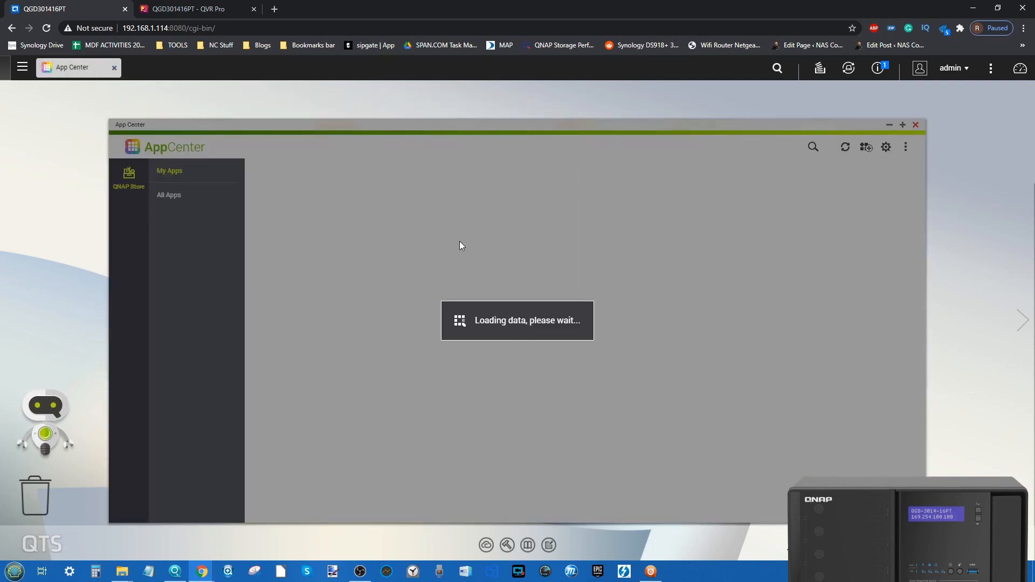
scroll(458, 335, "down", 3)
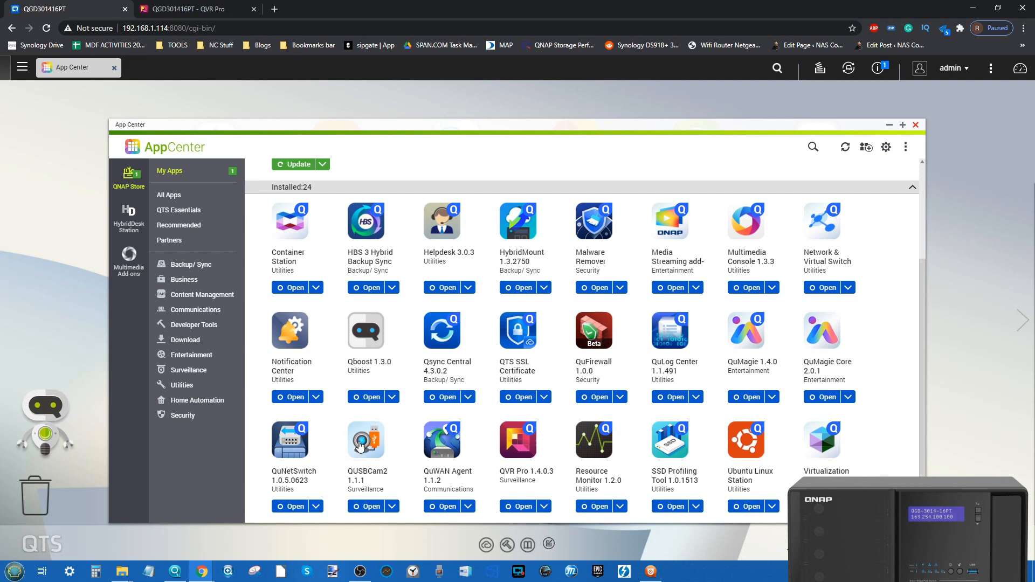
left_click(651, 571)
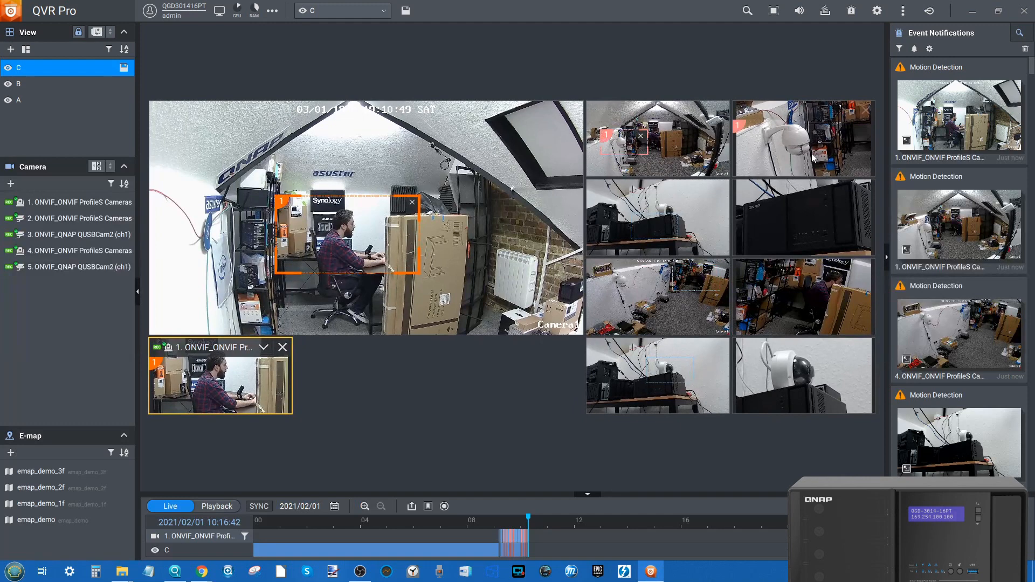
left_click(973, 10)
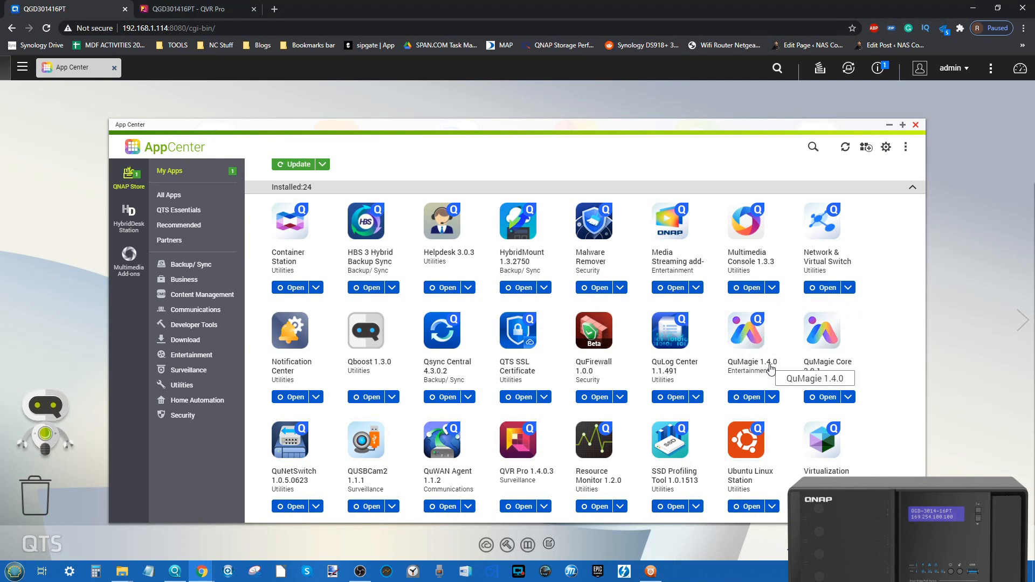
Open Ubuntu Linux Station to view its installable Ubuntu versions, and close it
left_click(747, 450)
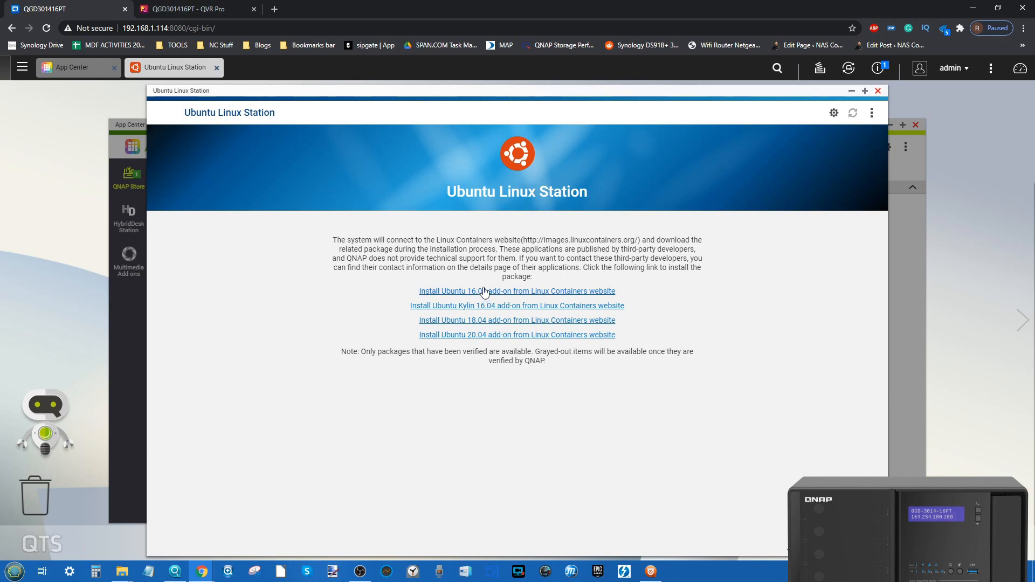
left_click(879, 92)
left_click(751, 183)
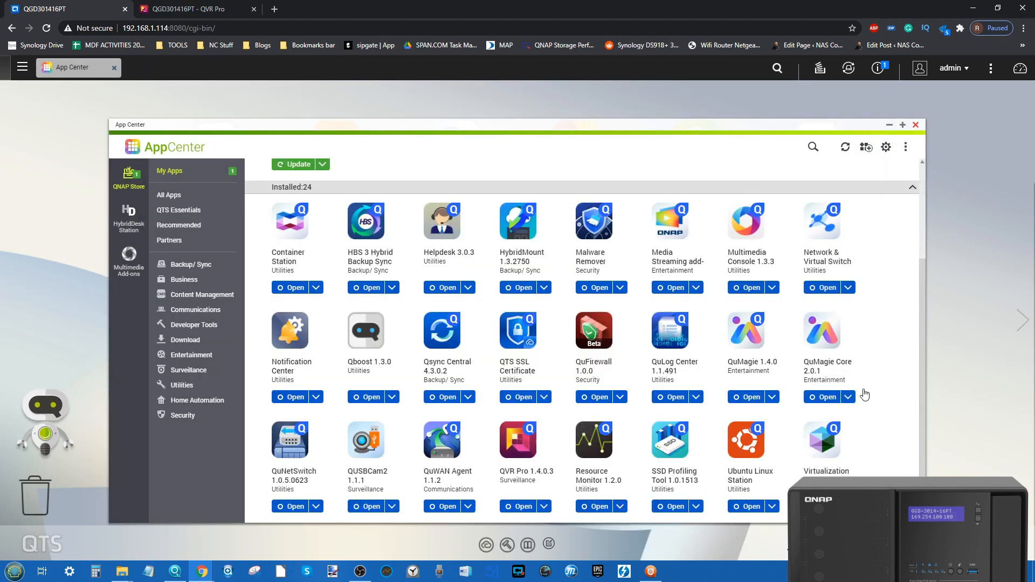
Open Virtualization Station, finish its initial setup with creation of a virtual switch, and minimize its window
left_click(822, 440)
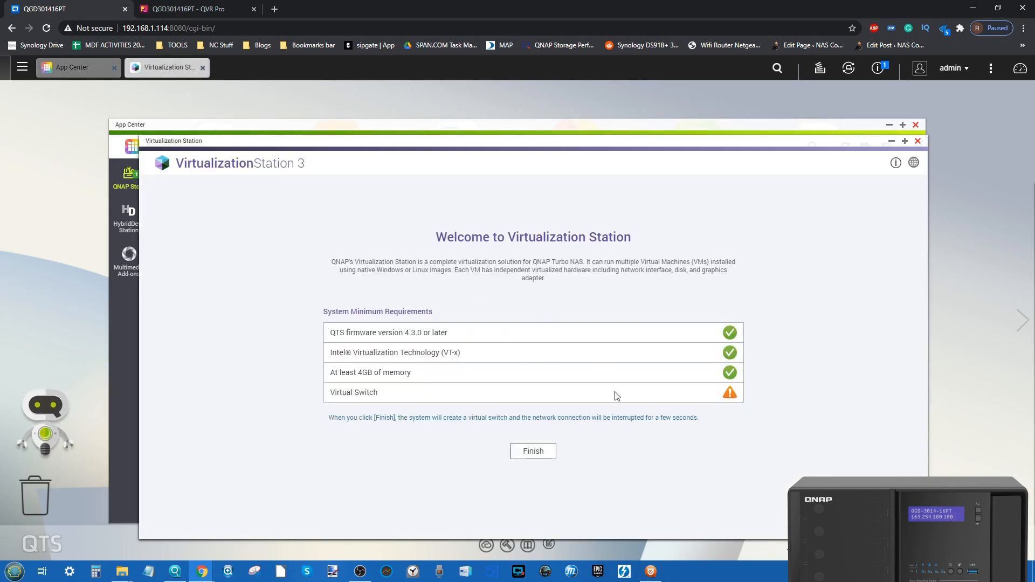
left_click(532, 451)
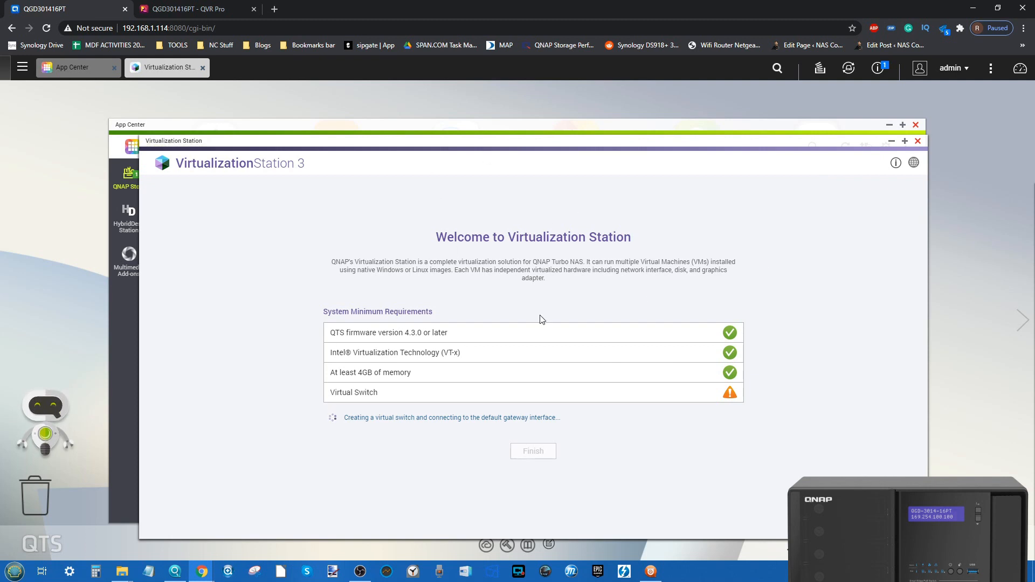
left_click(892, 142)
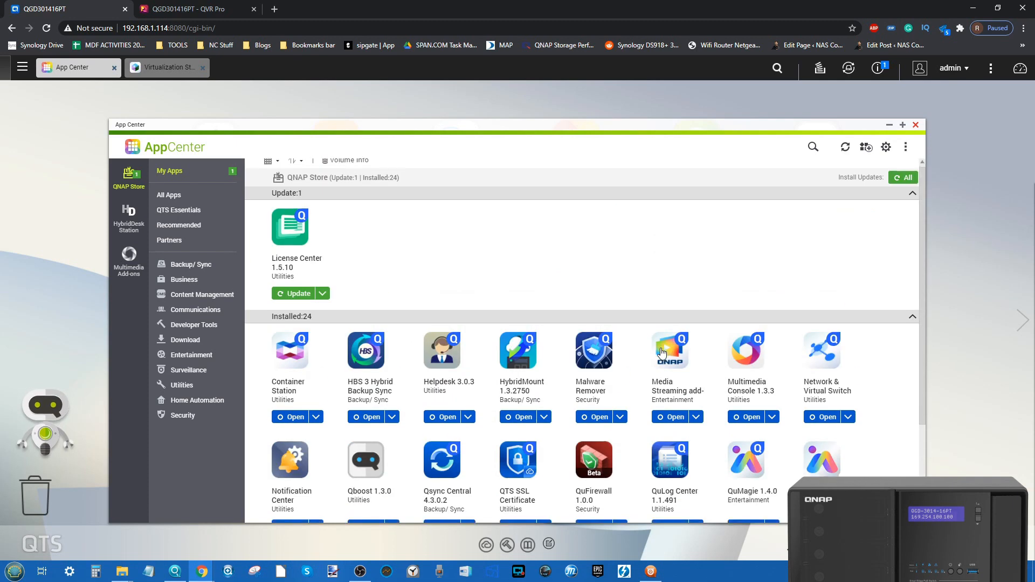
Look through the installed apps and the list of all available apps in App Center
scroll(663, 352, "down", 1)
scroll(662, 351, "down", 1)
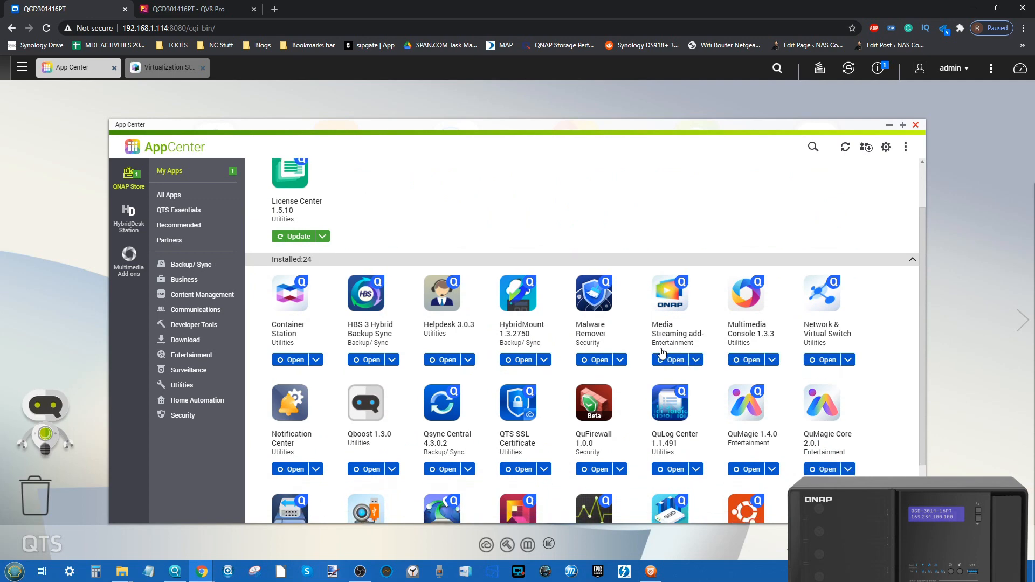
scroll(662, 352, "down", 3)
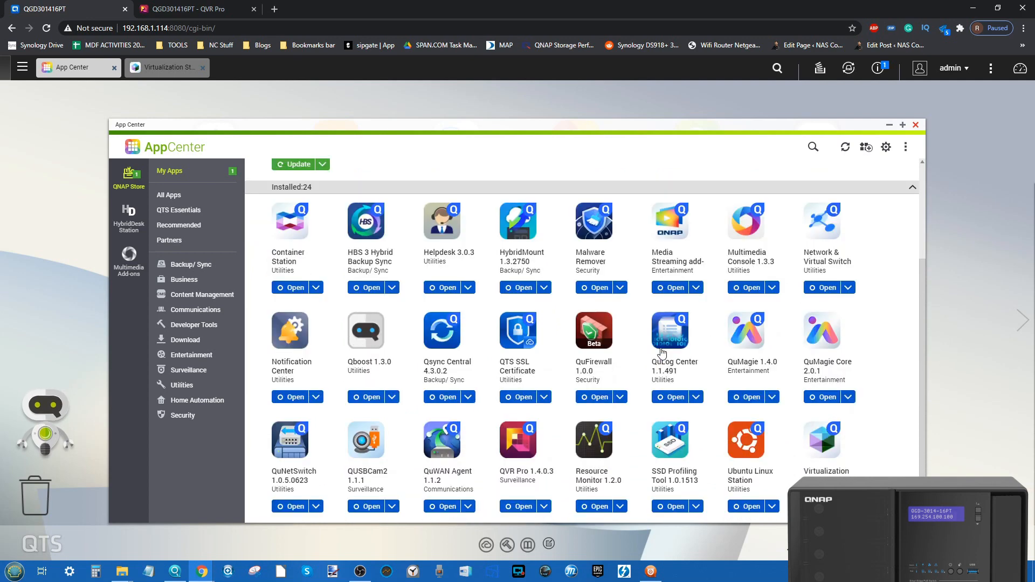
left_click(179, 197)
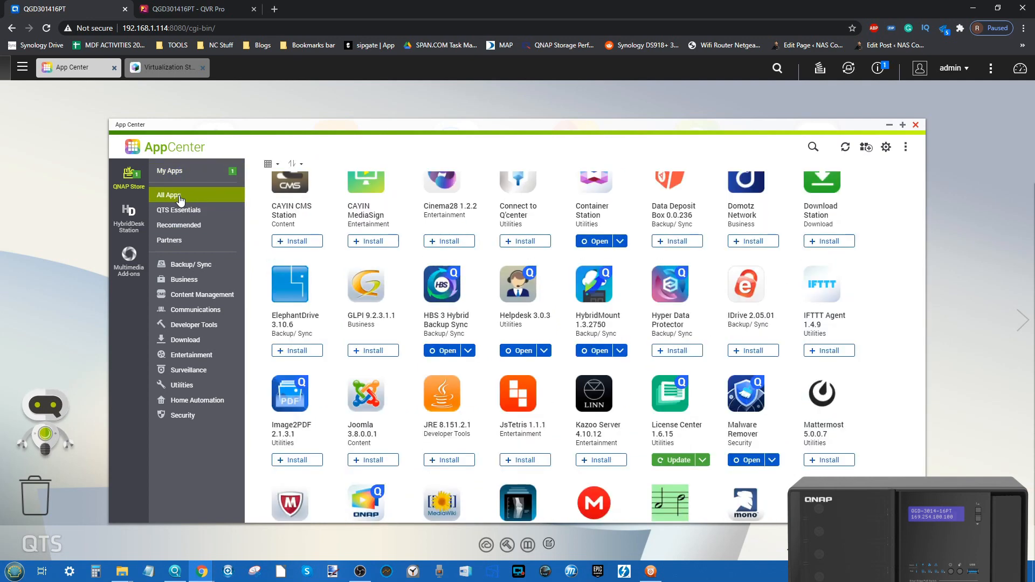
scroll(413, 286, "up", 2)
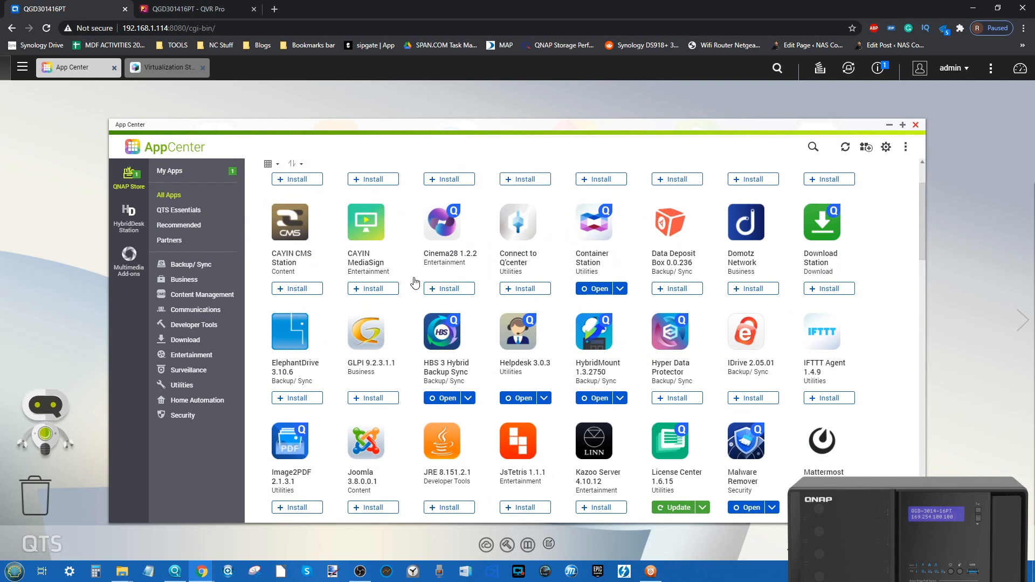
Open Container Station, start its setup with the /Container shared folder, and minimize its window
left_click(593, 290)
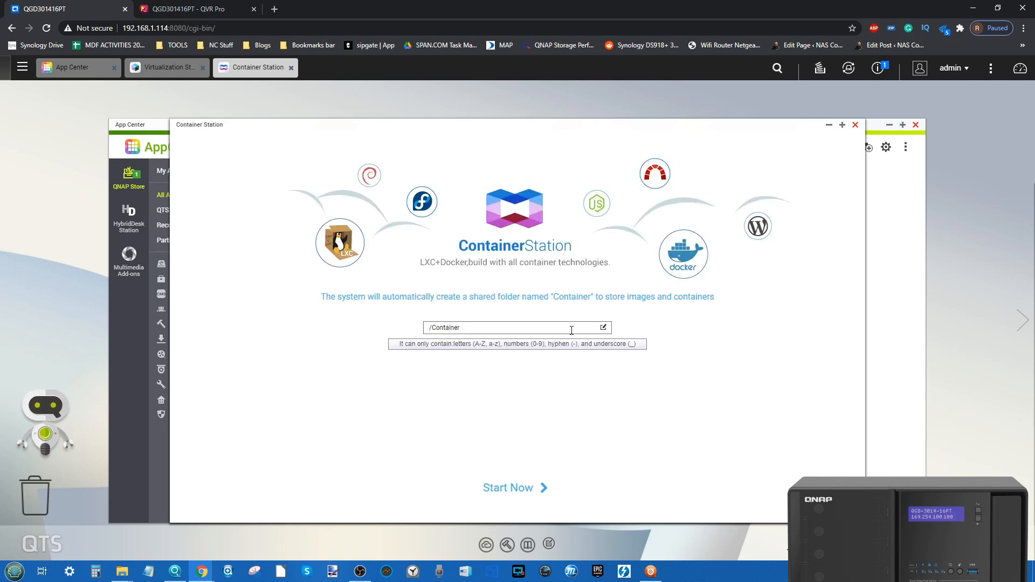
left_click(531, 488)
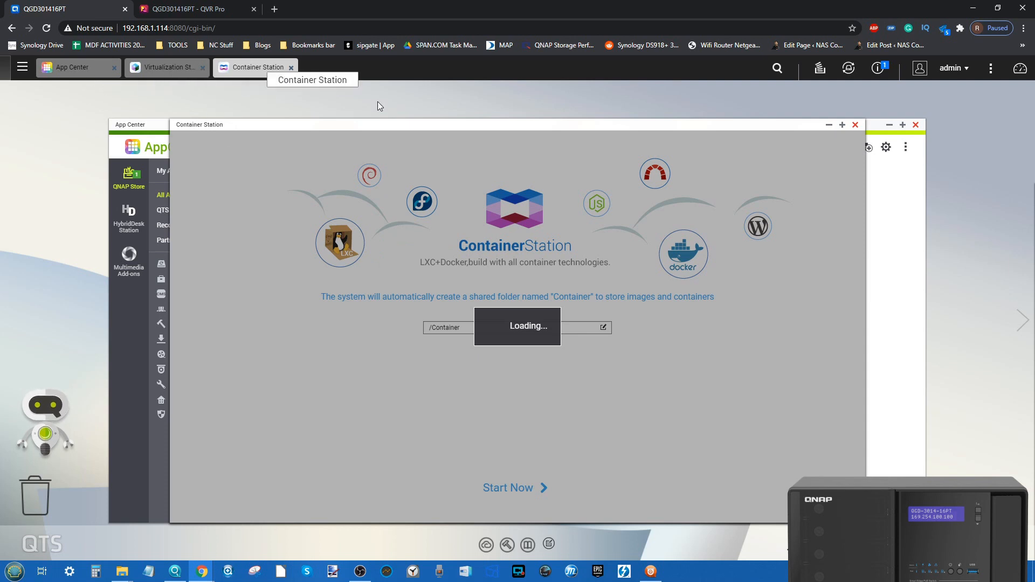
left_click(829, 125)
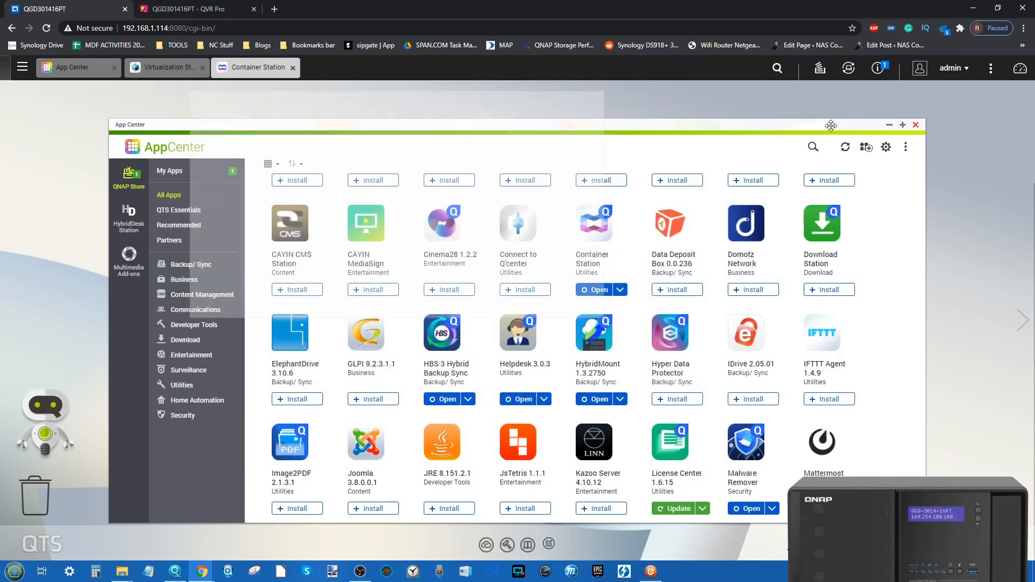
Browse the full App Center catalogue with the QTS main menu open, examining the utility, media, developer and surveillance apps
scroll(392, 303, "up", 2)
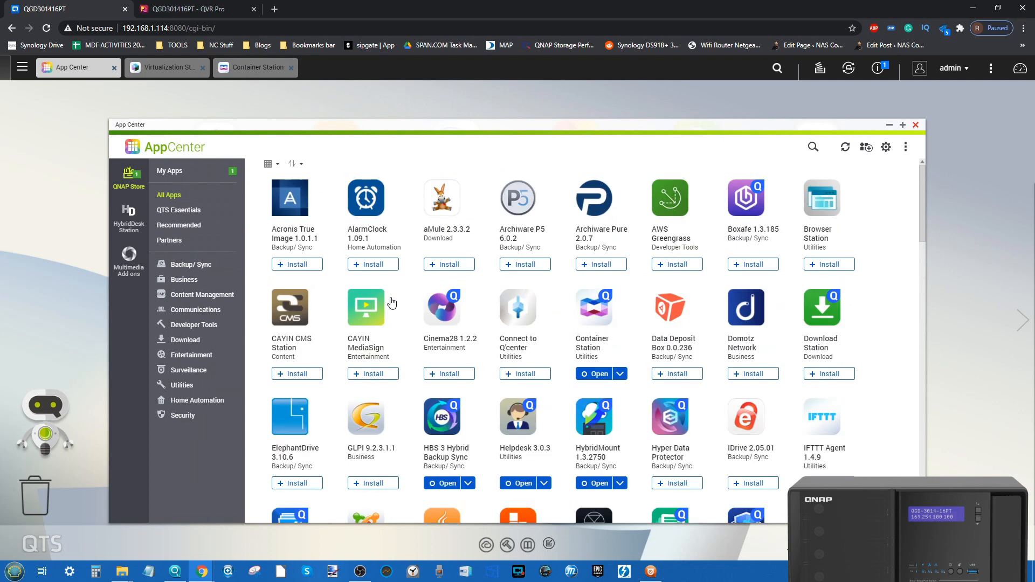
left_click(23, 68)
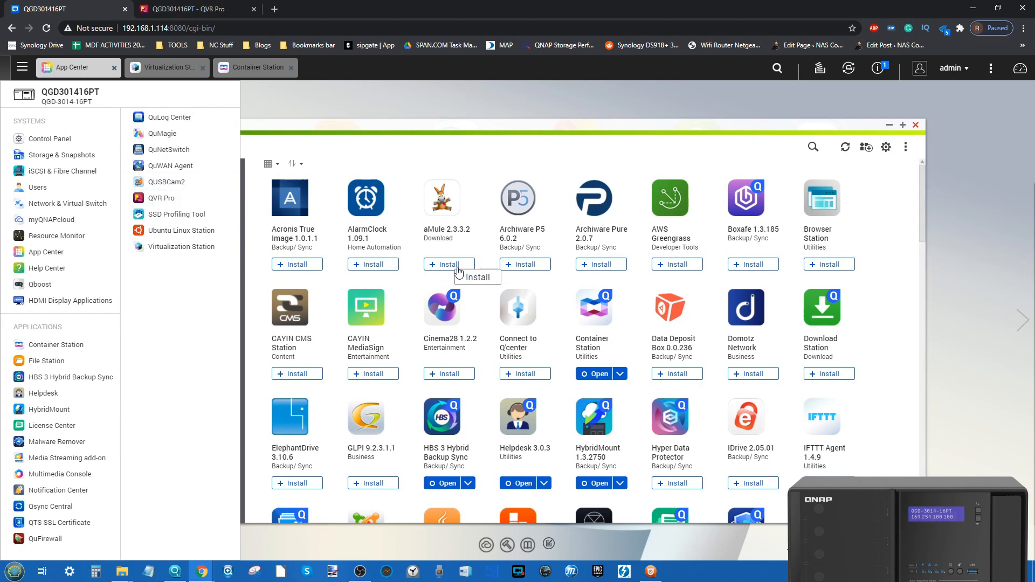
scroll(456, 271, "down", 15)
scroll(457, 271, "up", 10)
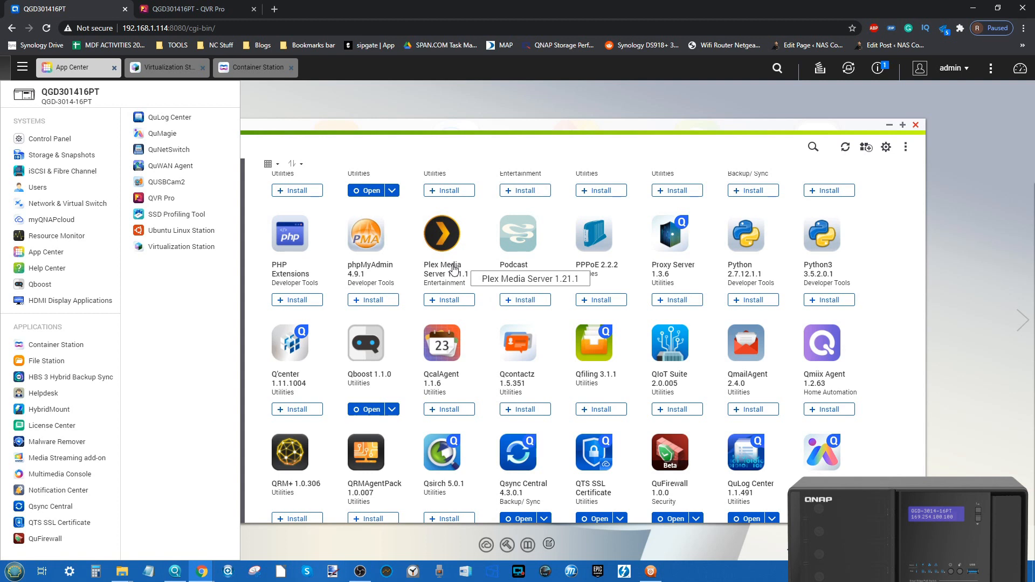
scroll(455, 268, "down", 1)
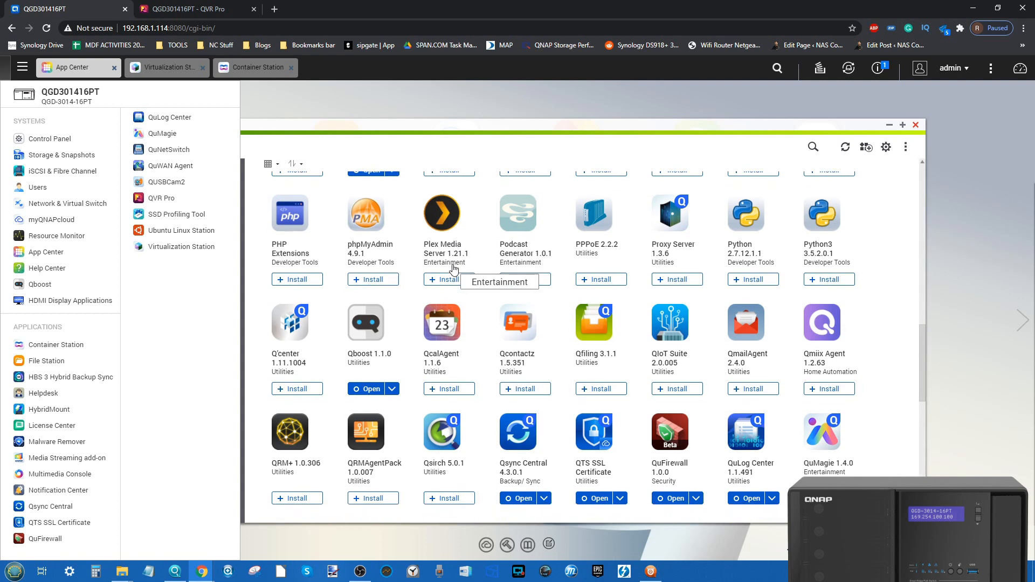
scroll(455, 268, "down", 3)
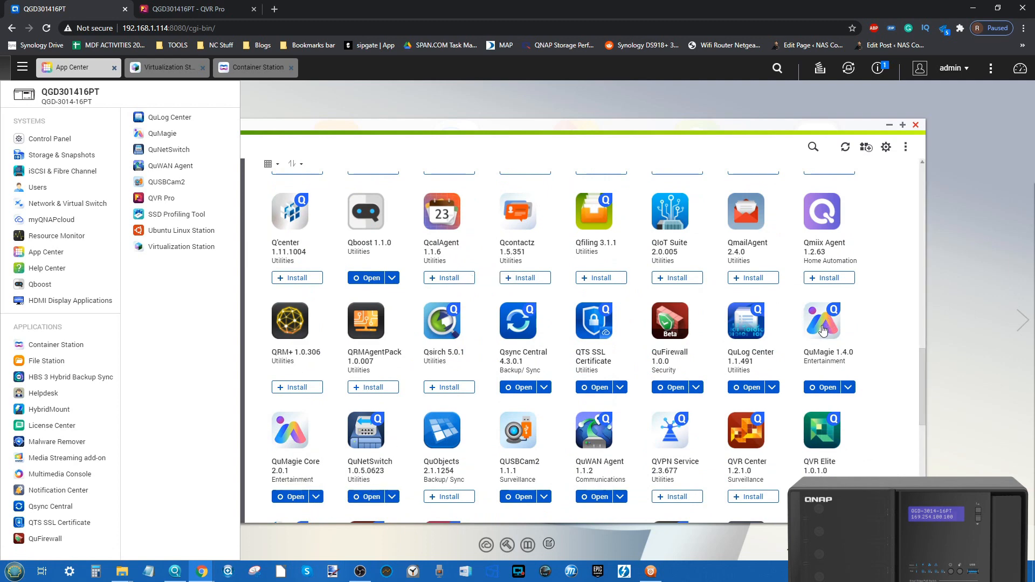
scroll(822, 330, "up", 10)
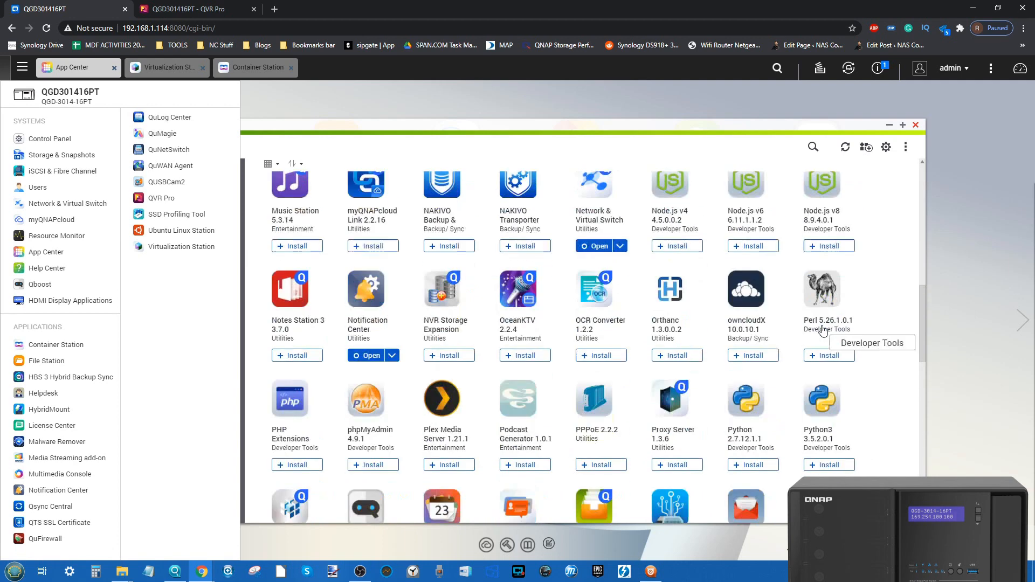
scroll(824, 330, "up", 10)
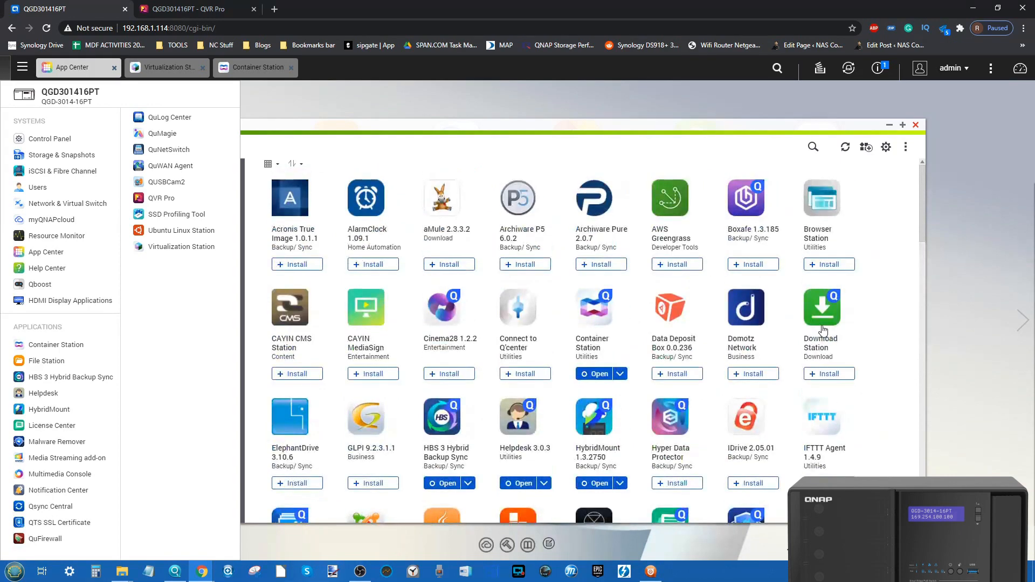
scroll(823, 330, "down", 5)
scroll(823, 330, "down", 8)
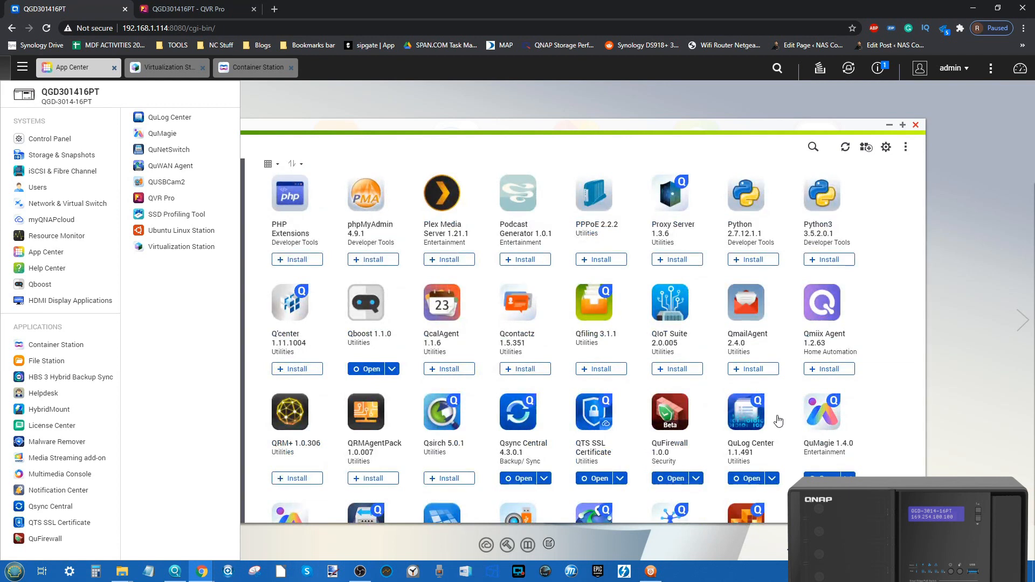
scroll(850, 415, "down", 2)
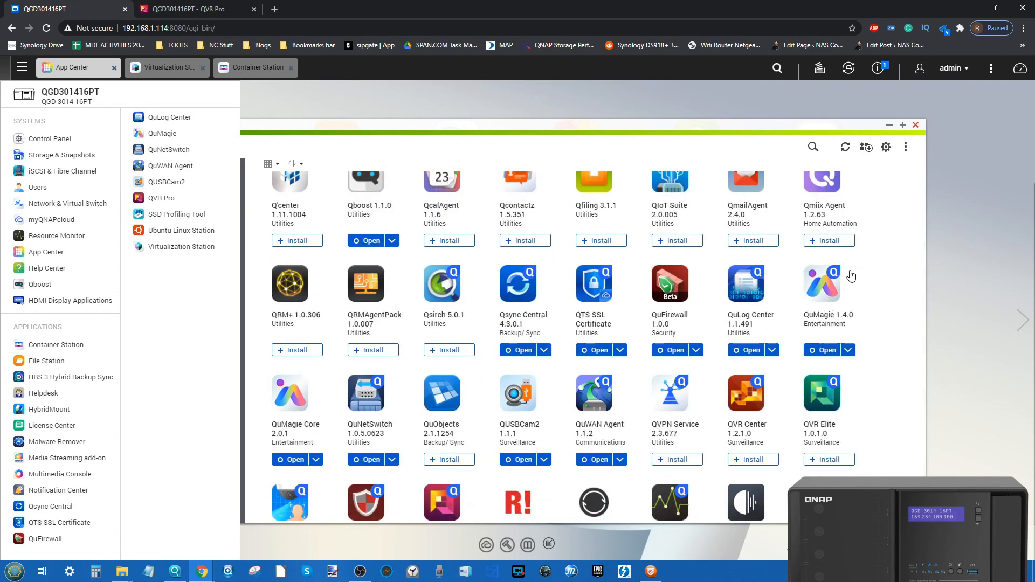
scroll(809, 286, "down", 2)
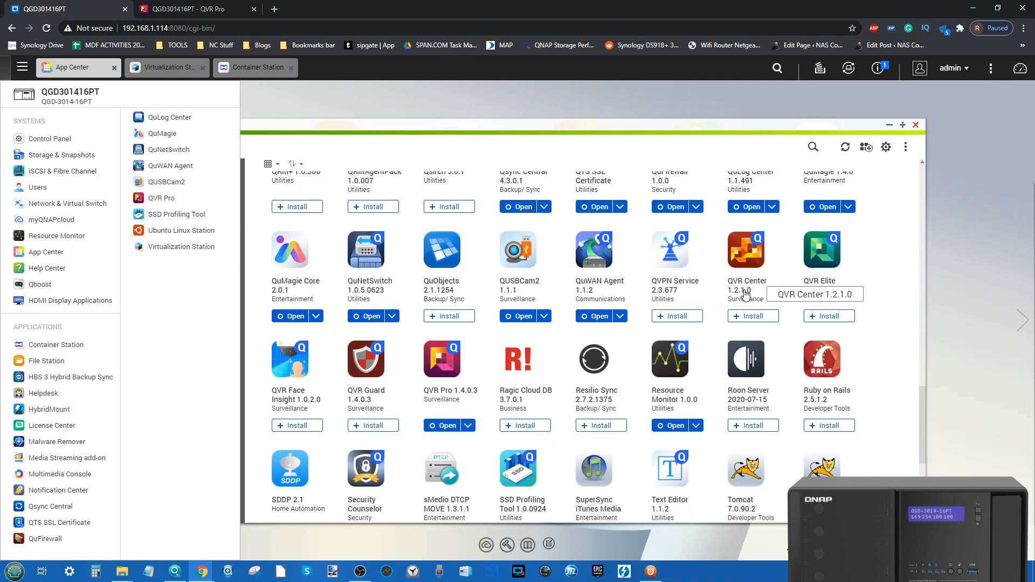
Find QVR Face Insight 1.0.2.0 among the surveillance apps in App Center and start its installation
scroll(746, 292, "up", 2)
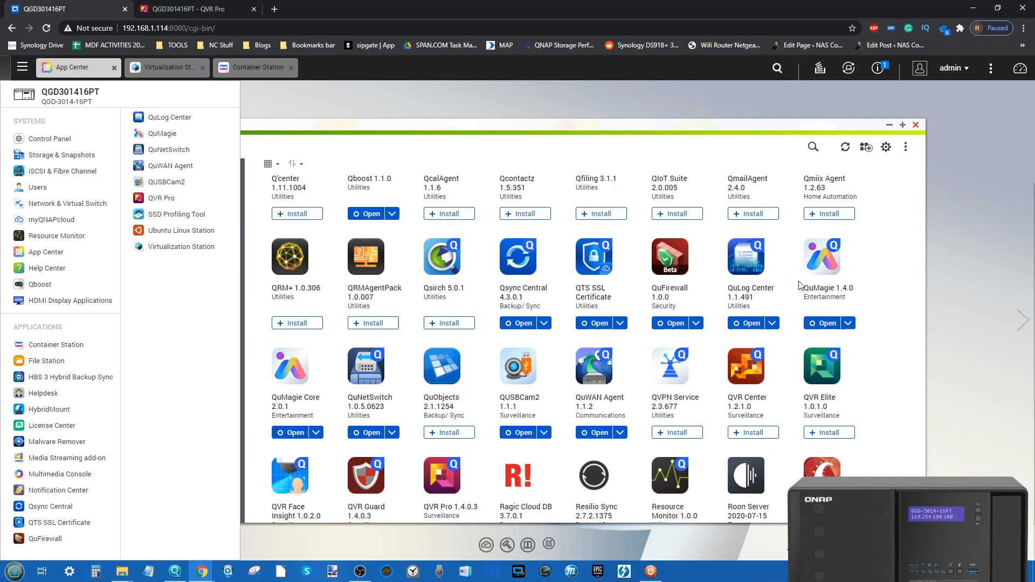
scroll(799, 285, "down", 2)
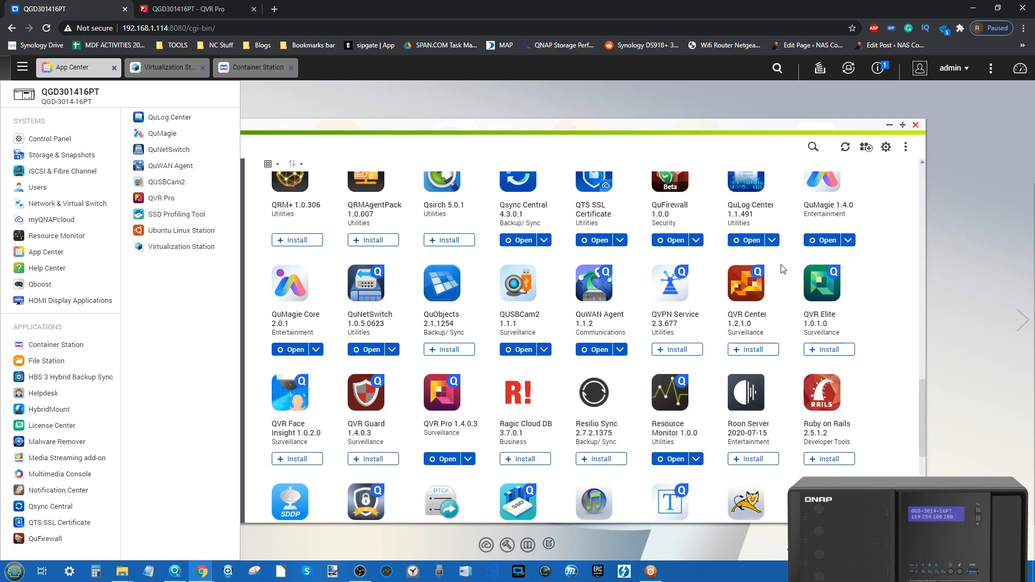
scroll(783, 269, "down", 3)
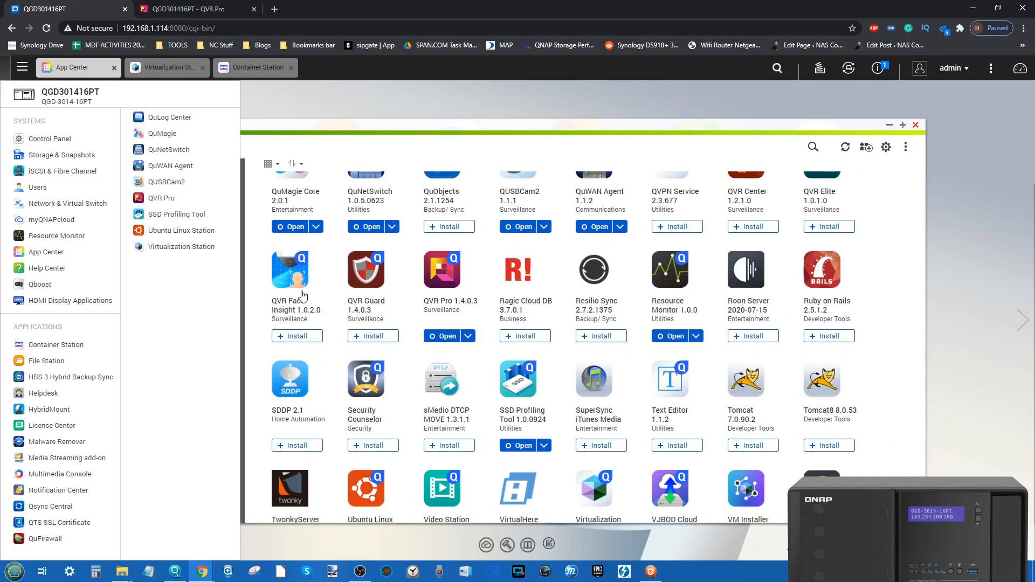
left_click(304, 340)
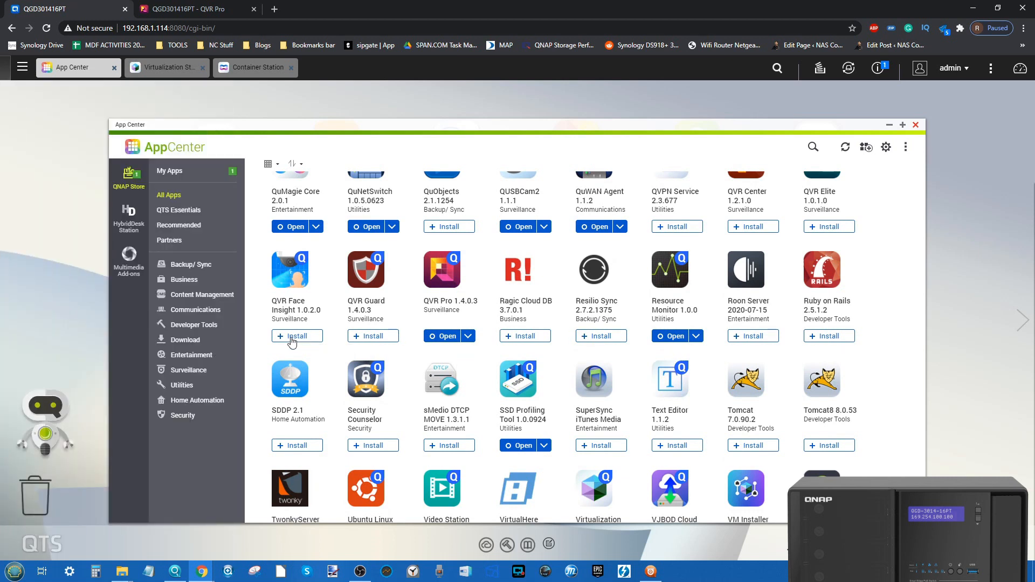
left_click(292, 339)
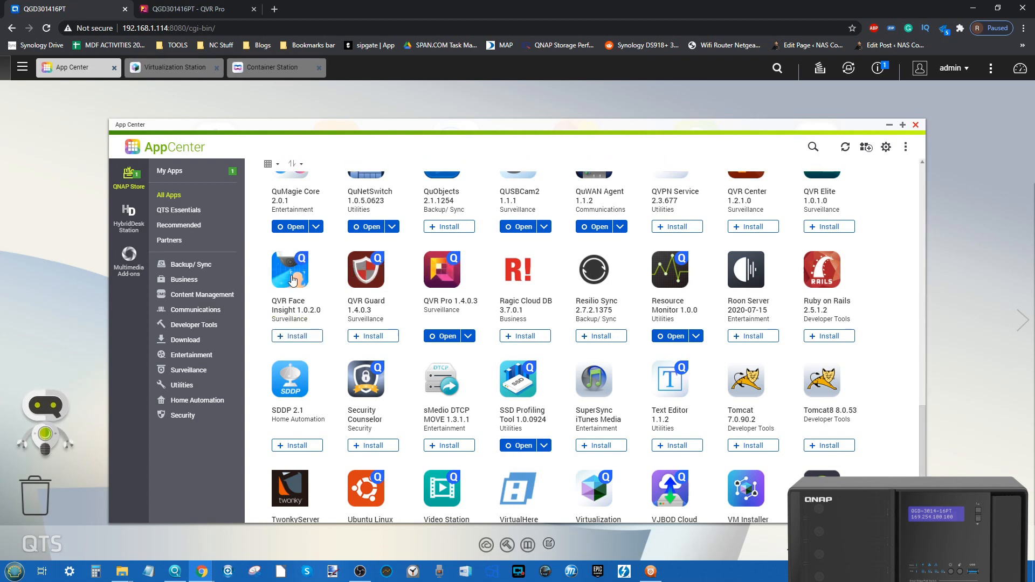
Check the Container Station overview, minimize its window, and review the event notifications for the QVR Face Insight download
left_click(304, 71)
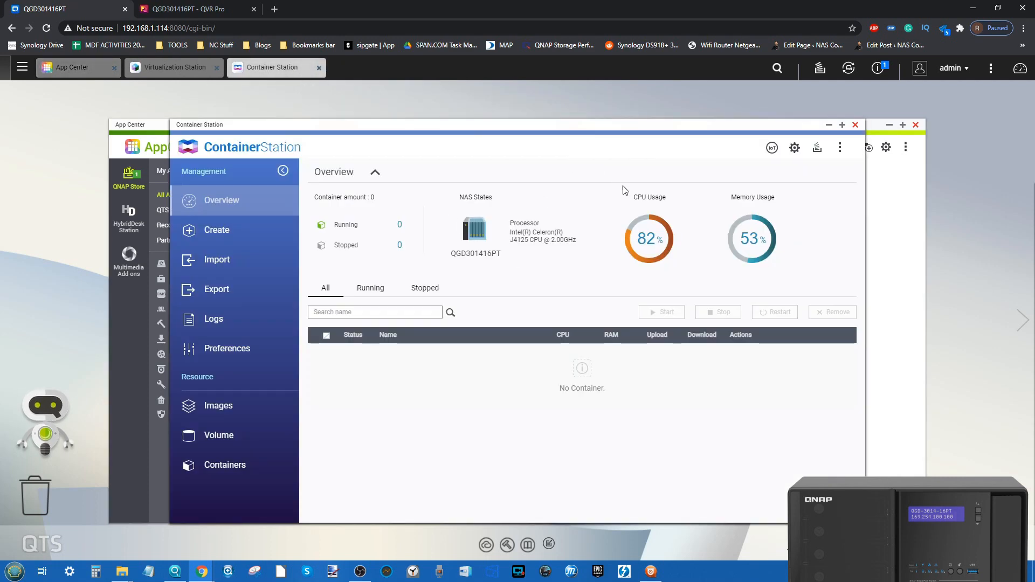
left_click(828, 125)
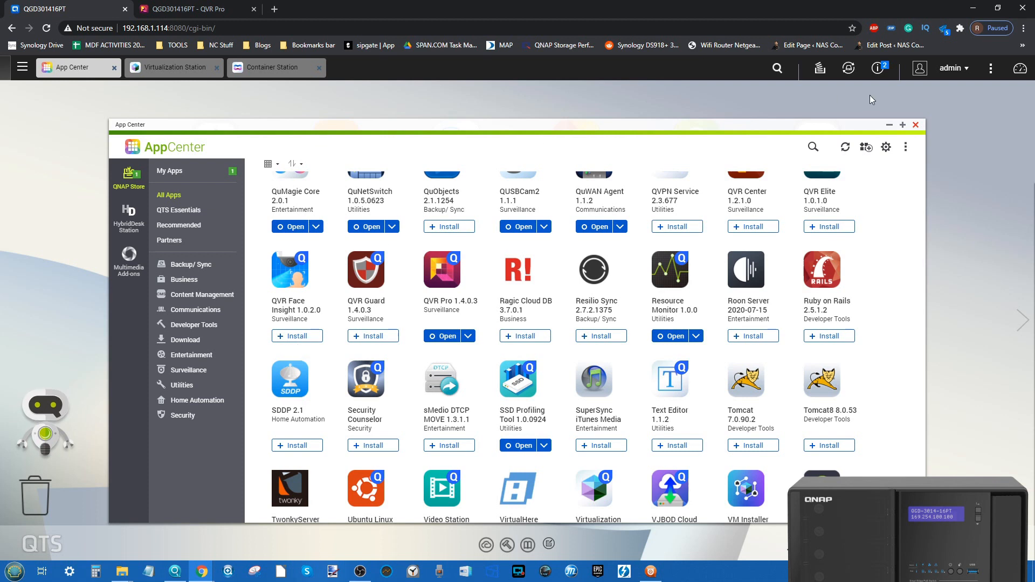
left_click(878, 69)
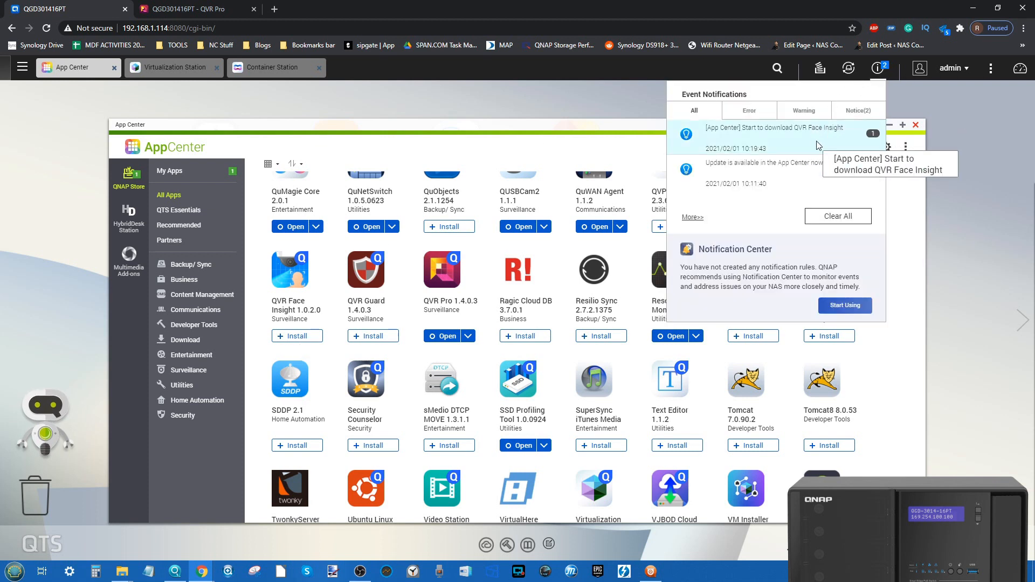
left_click(303, 337)
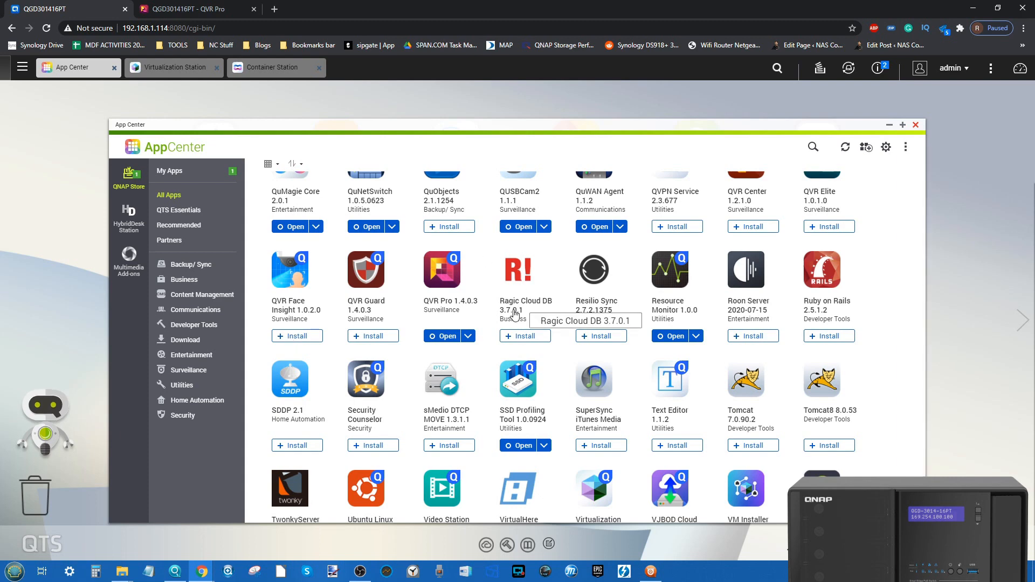
Look through the end of the App Center catalogue, check the QVR Face Insight download progress, and return to the earlier apps
scroll(513, 312, "down", 3)
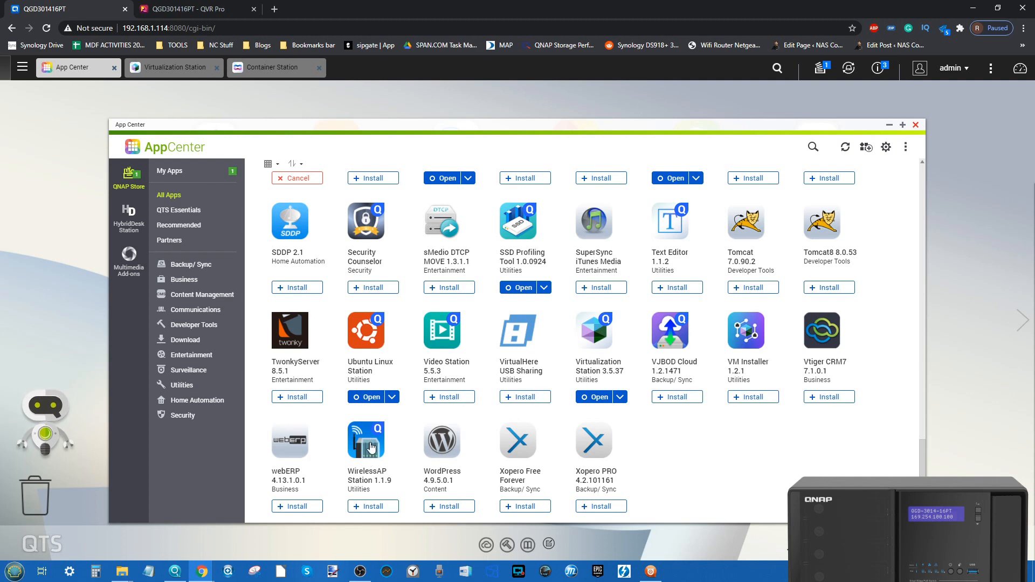
scroll(370, 443, "up", 3)
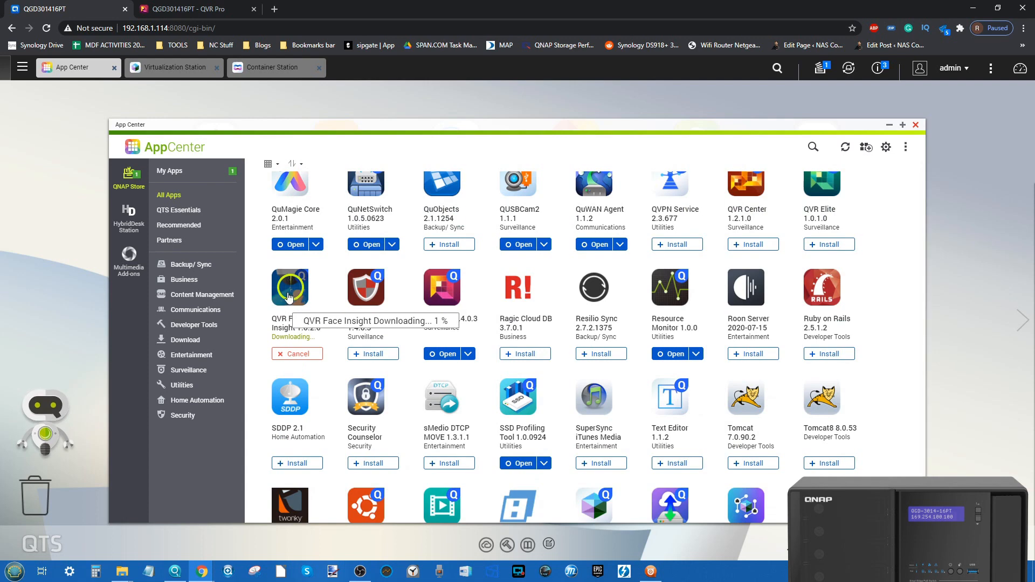
scroll(509, 303, "up", 10)
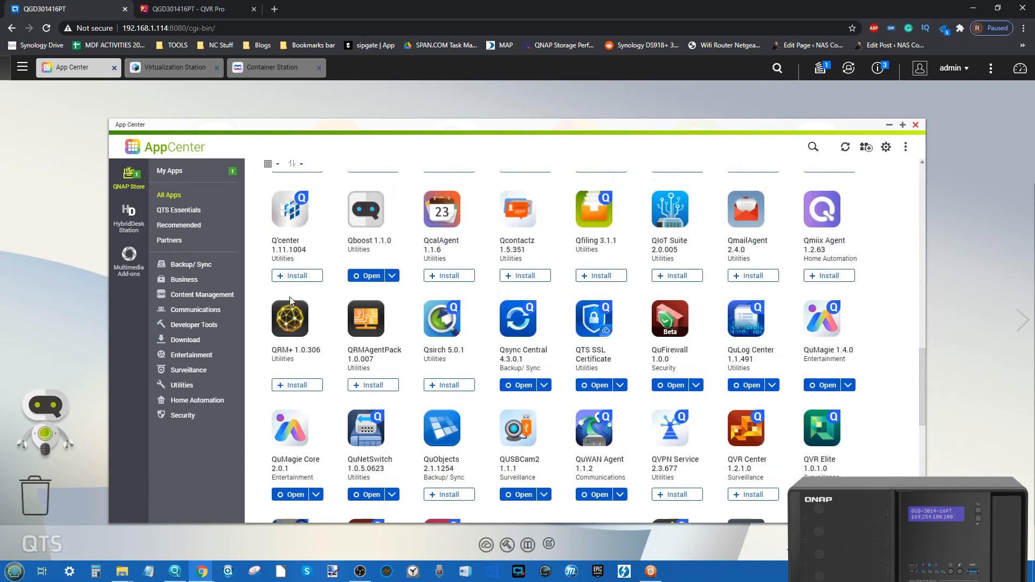
scroll(509, 307, "up", 5)
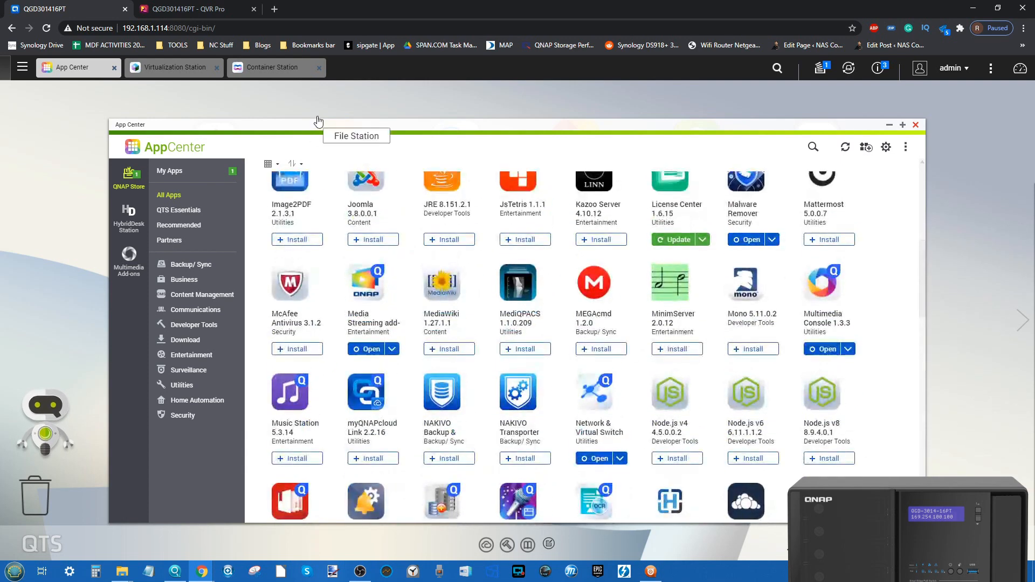
Dismiss the VM Marketplace introduction in Virtualization Station and place the Container Station window in front of it
left_click(184, 75)
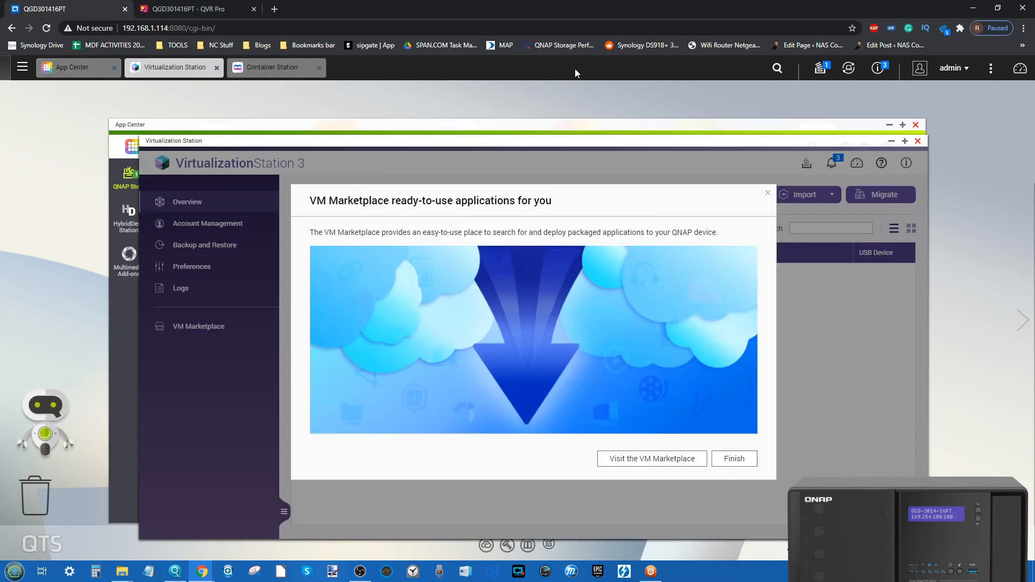
left_click(768, 193)
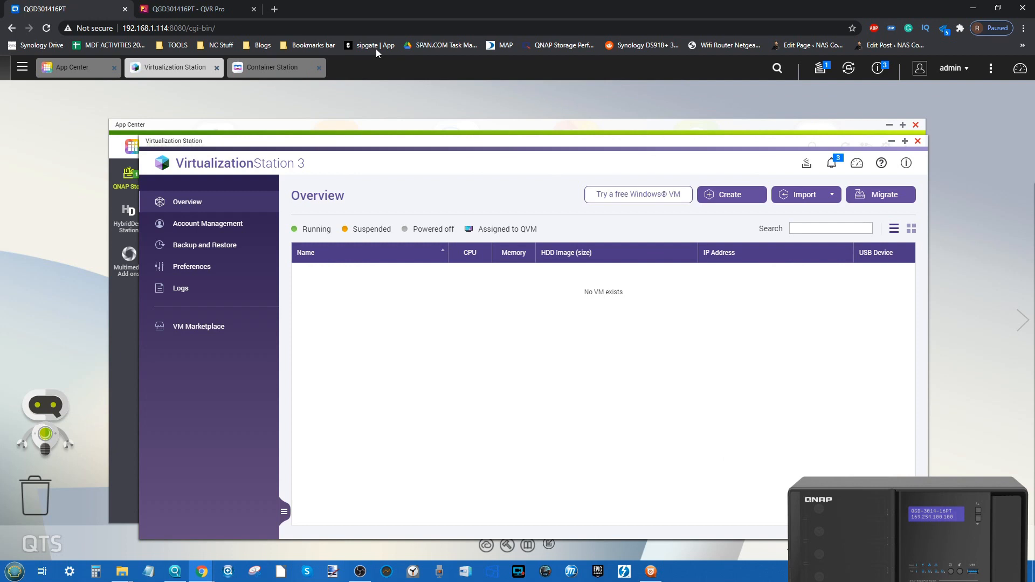
left_click(291, 69)
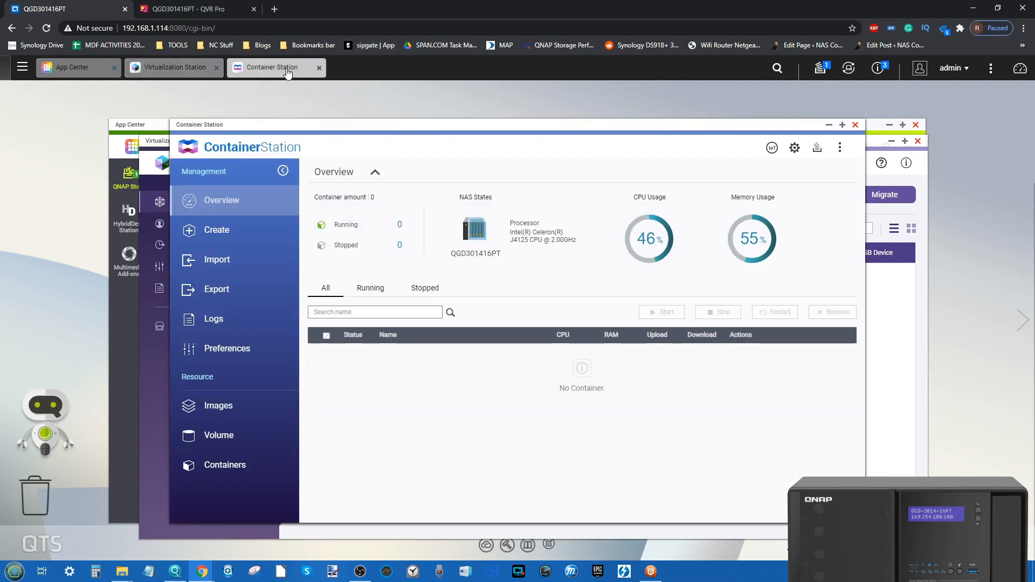
left_click_drag(354, 126, 452, 219)
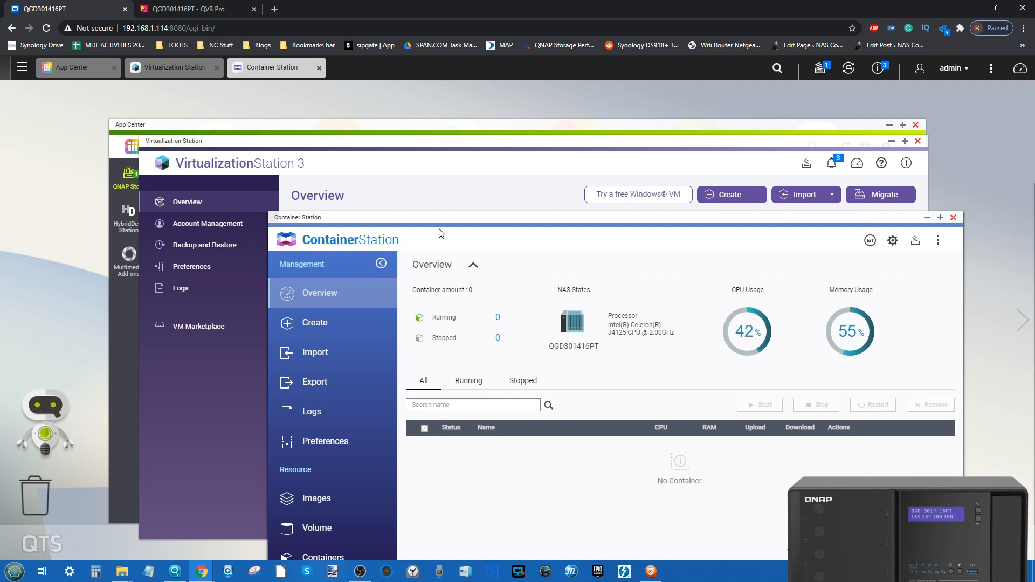
left_click_drag(534, 221, 521, 163)
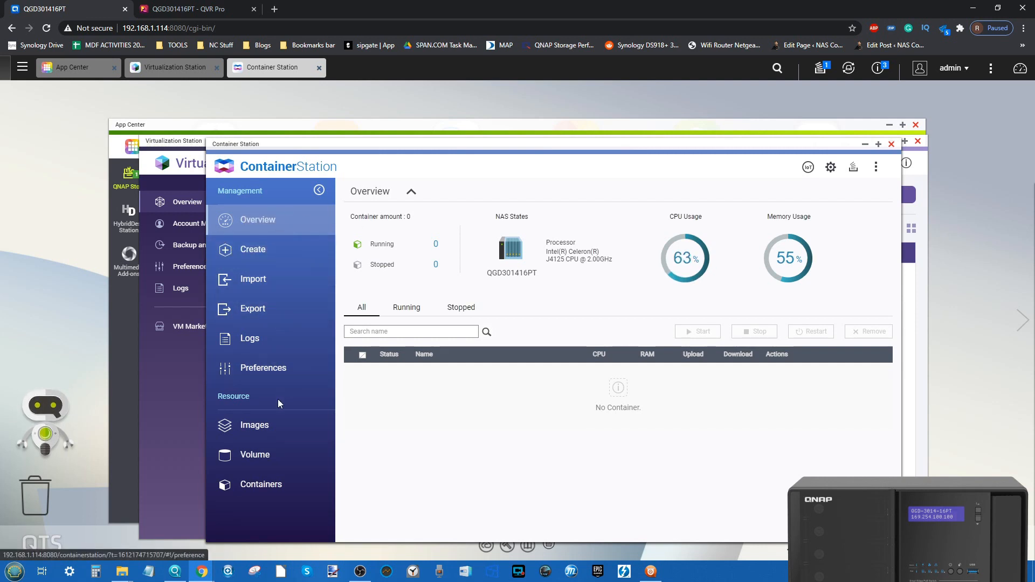
Look through Container Station's Containers, Images, Overview and Import pages, including the source options for a new import task
left_click(275, 483)
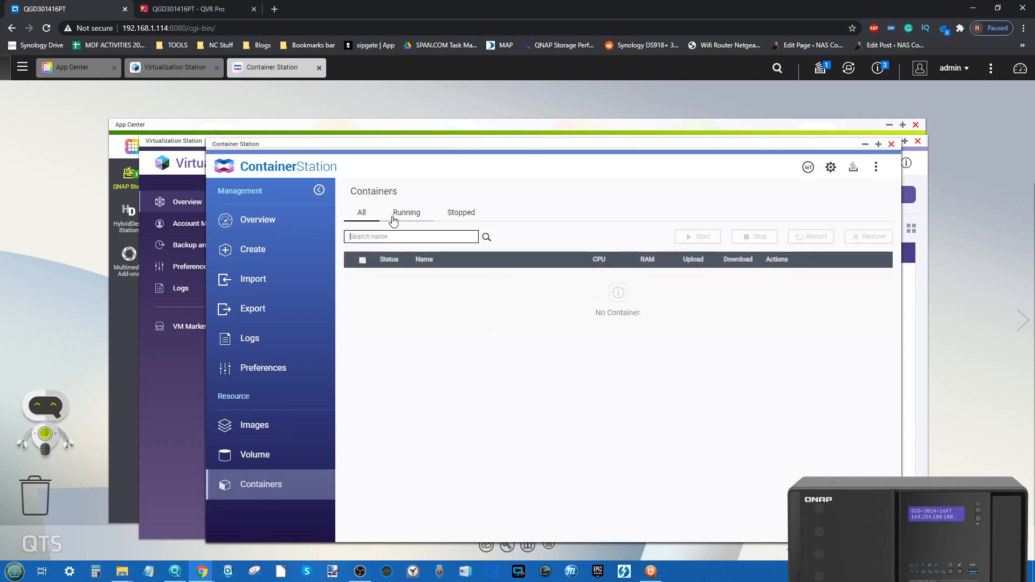
left_click(278, 440)
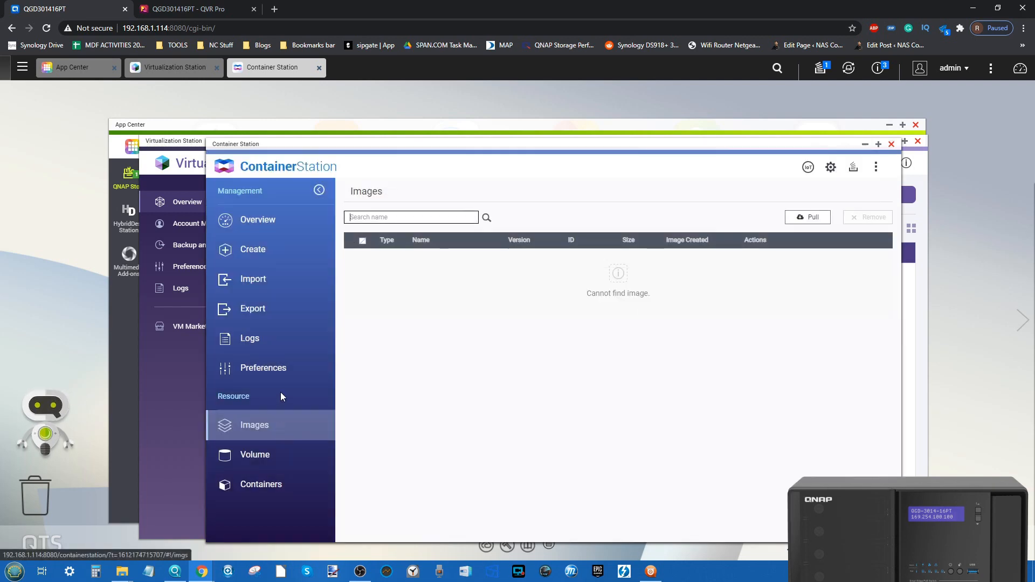
left_click(287, 225)
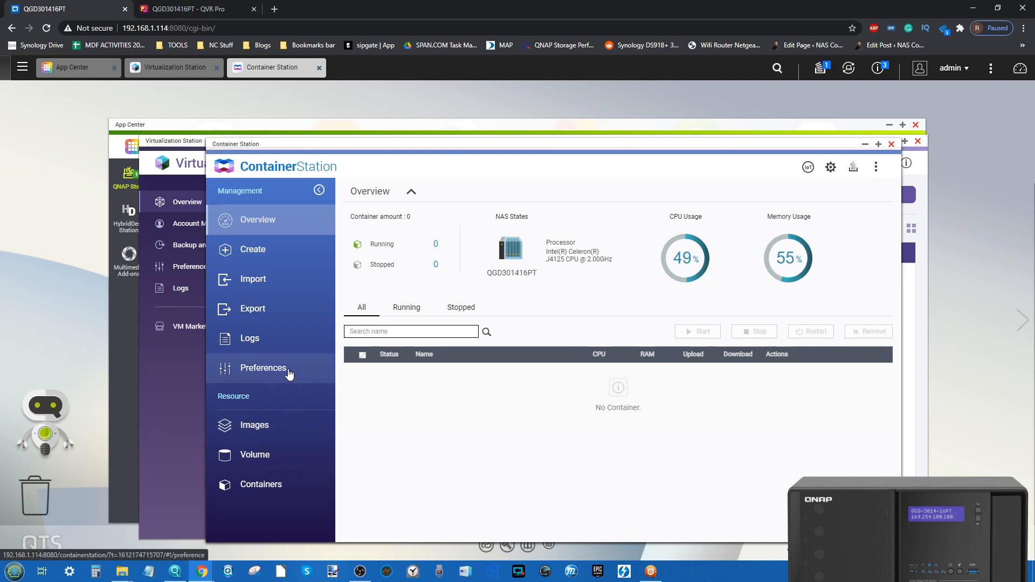
left_click(279, 288)
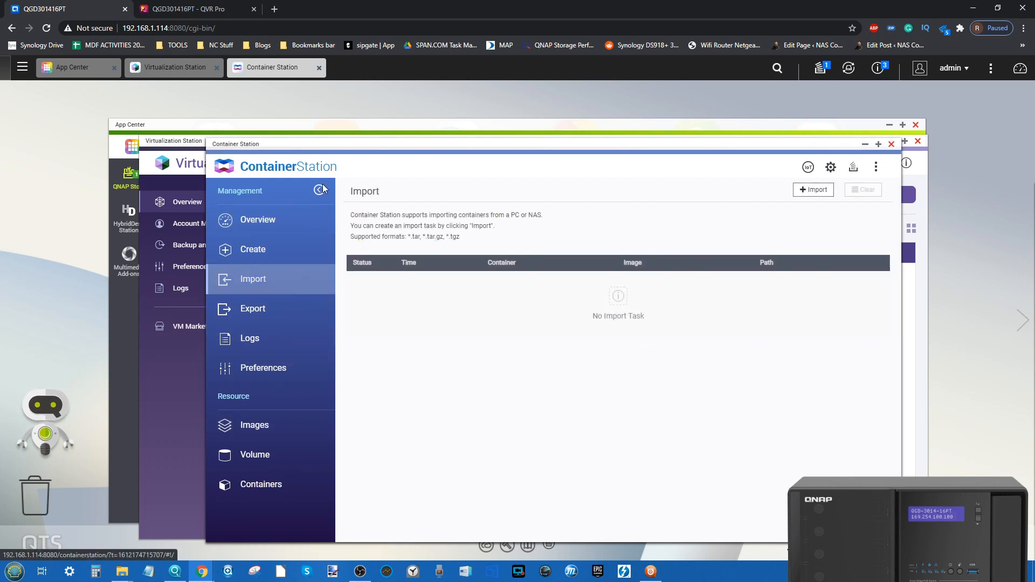
left_click(812, 190)
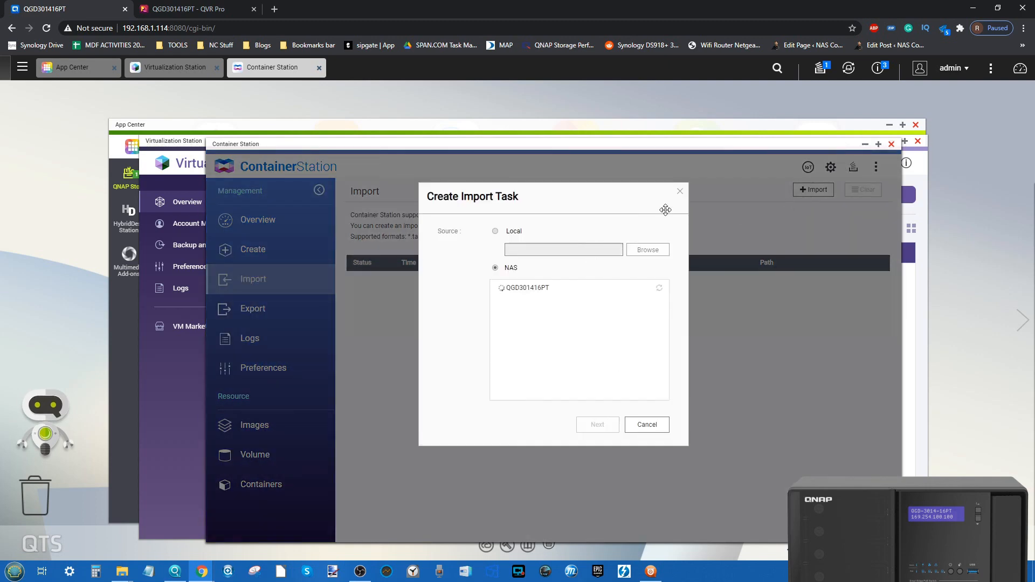
left_click(647, 424)
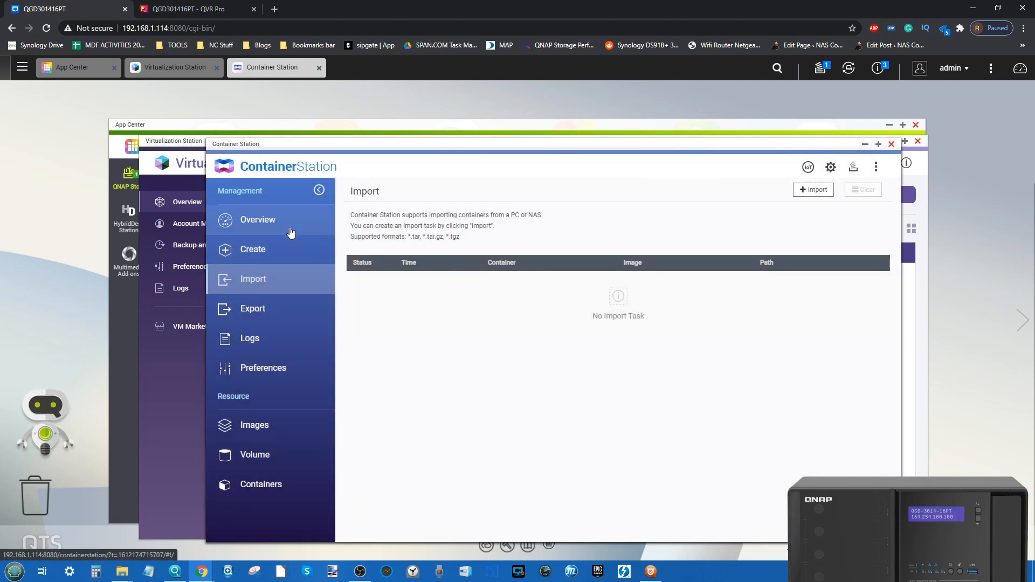
left_click(289, 223)
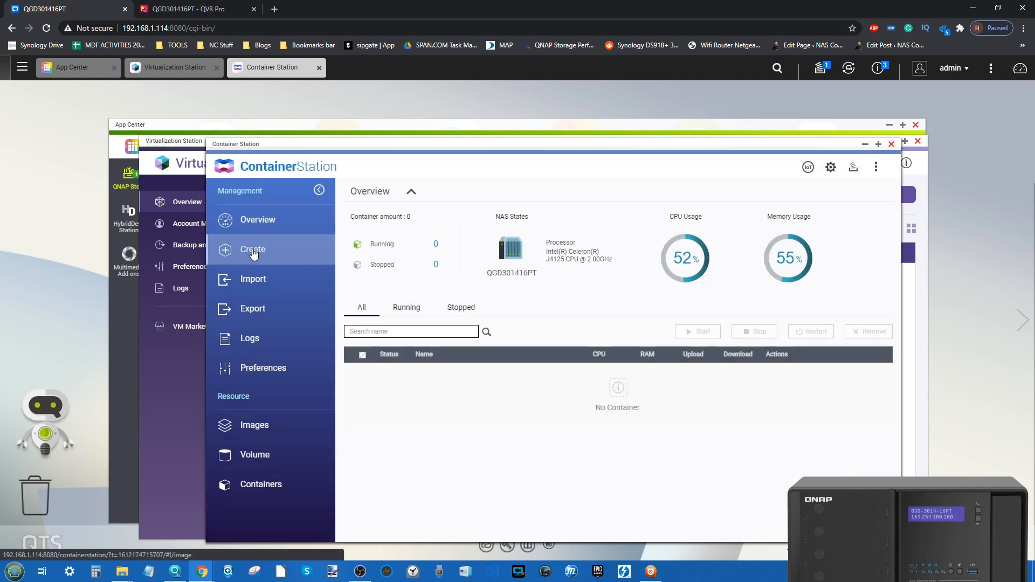
Examine the AI, IoT and Container applications offered for creating new containers in Container Station
left_click(253, 251)
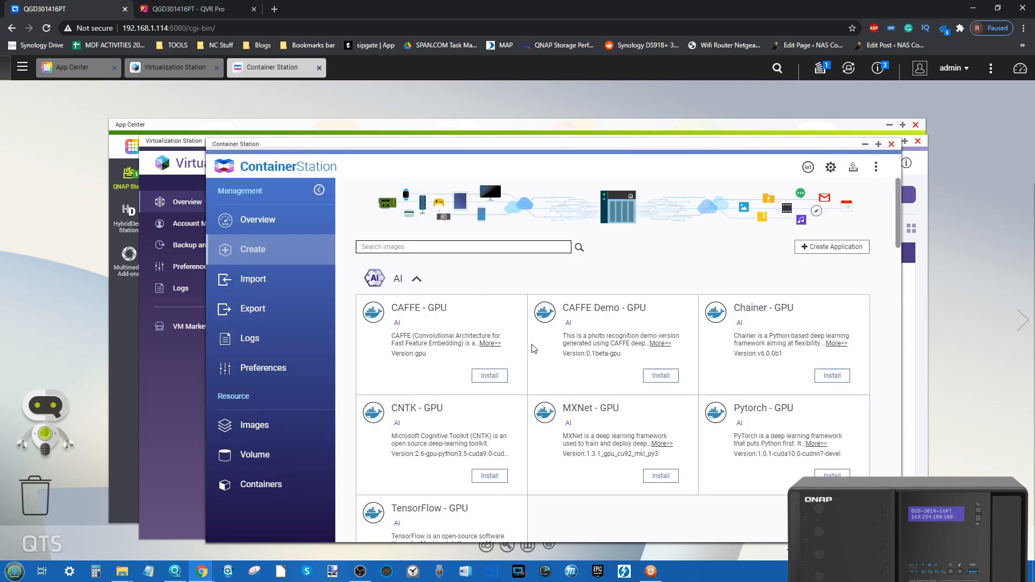
scroll(532, 347, "down", 10)
scroll(531, 348, "down", 7)
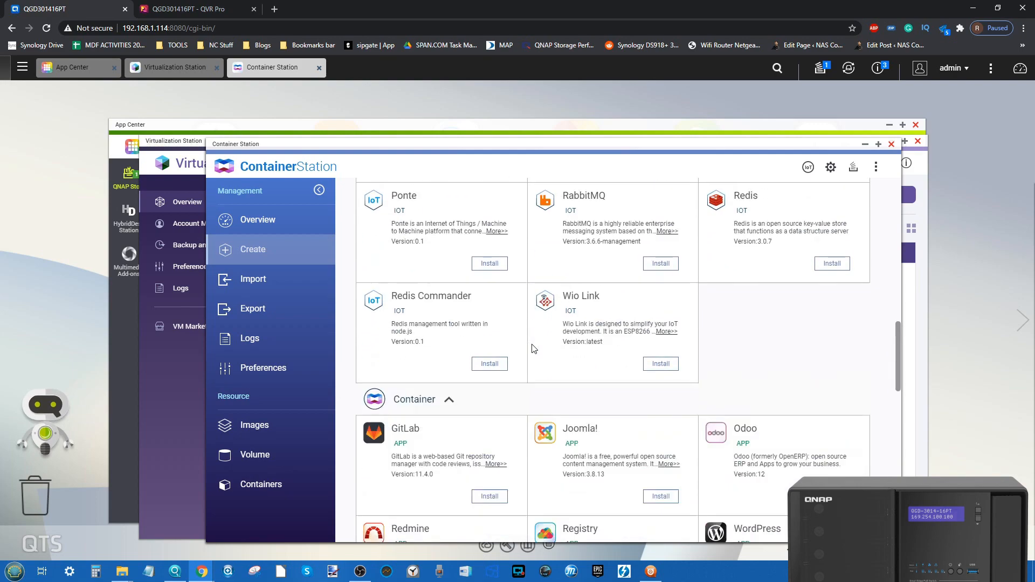
scroll(531, 347, "down", 2)
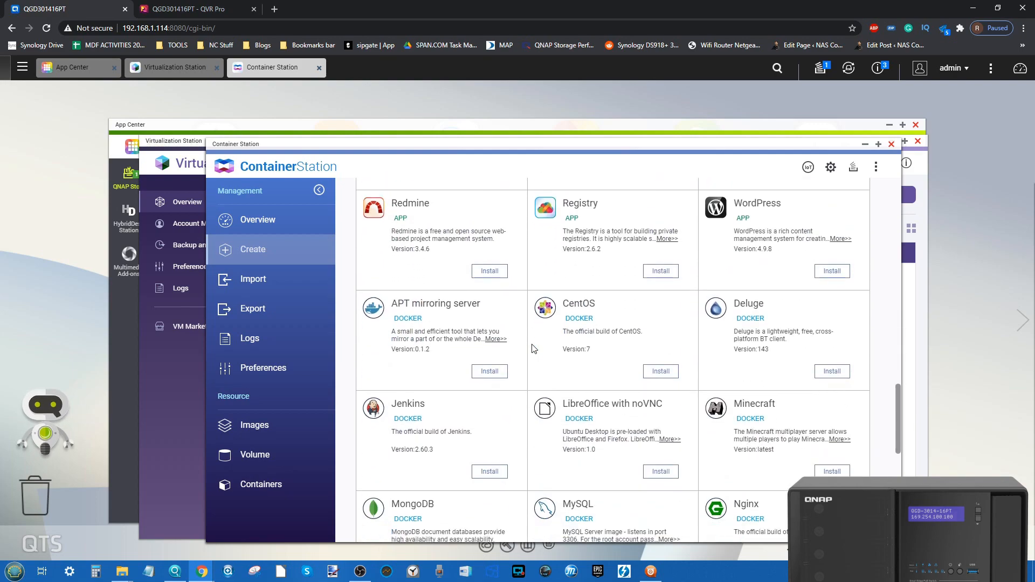
scroll(532, 348, "up", 20)
scroll(532, 347, "down", 15)
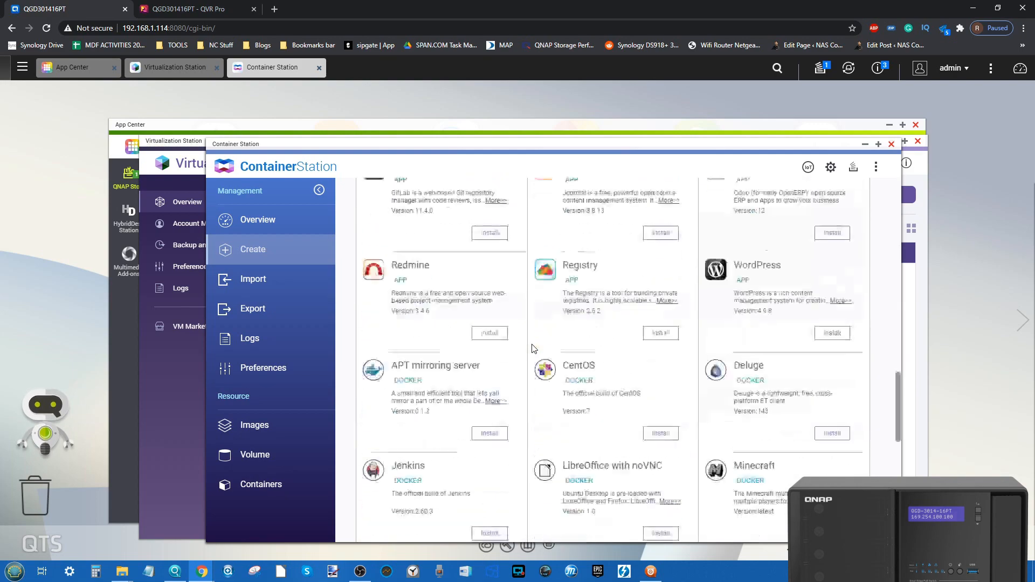
scroll(532, 348, "up", 1)
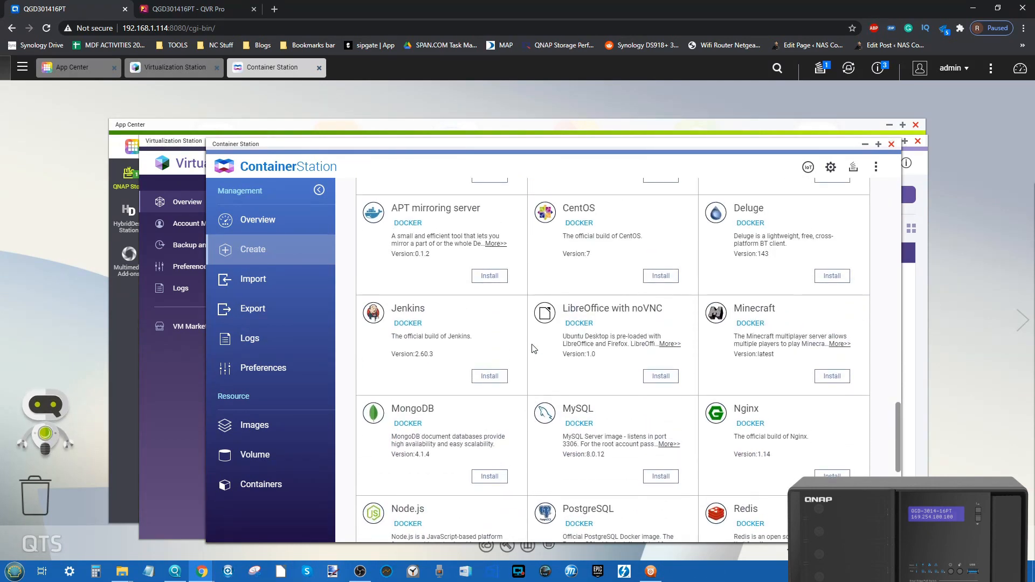
scroll(532, 348, "up", 3)
scroll(532, 348, "up", 1)
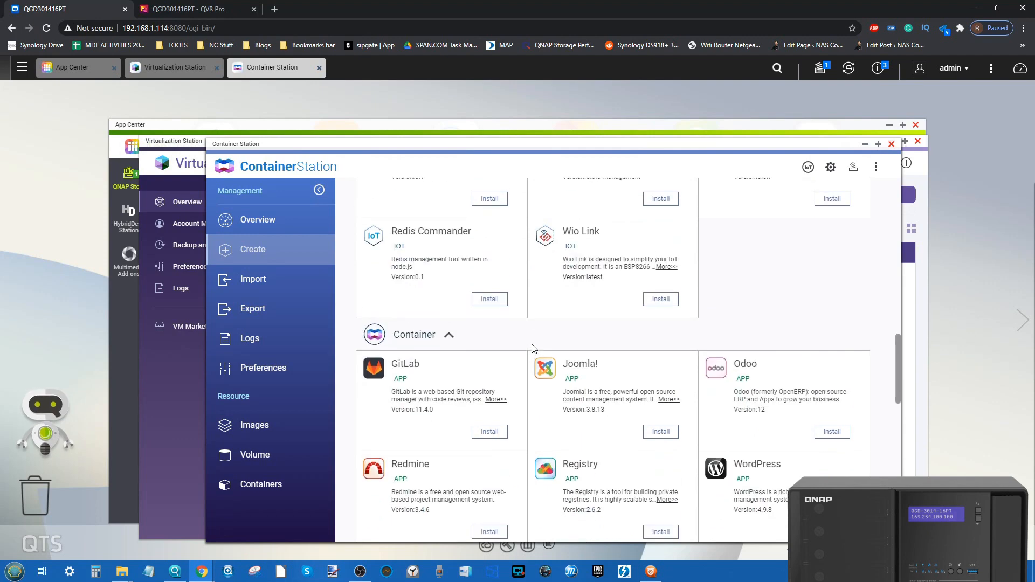
scroll(532, 348, "up", 3)
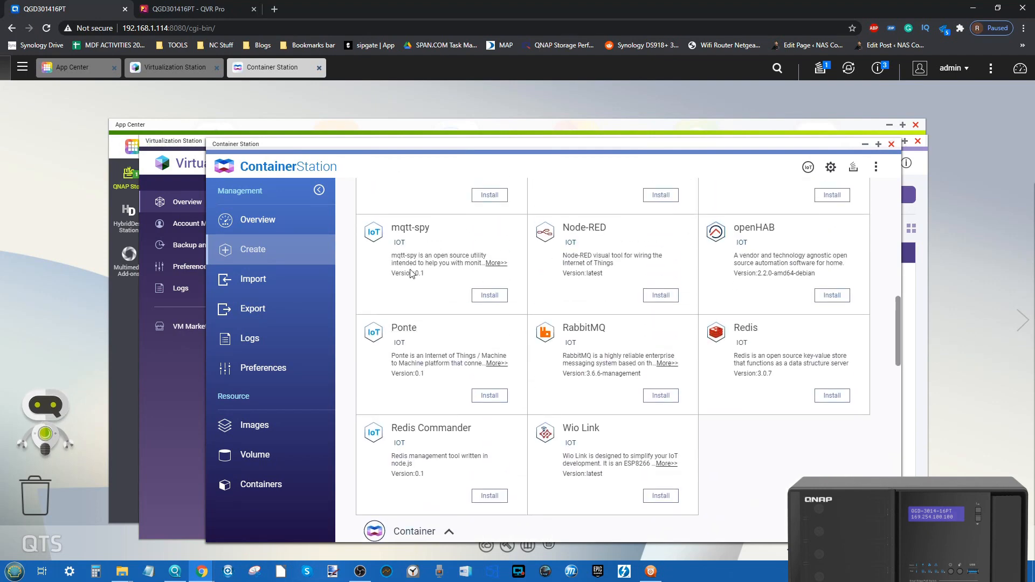
scroll(631, 327, "up", 5)
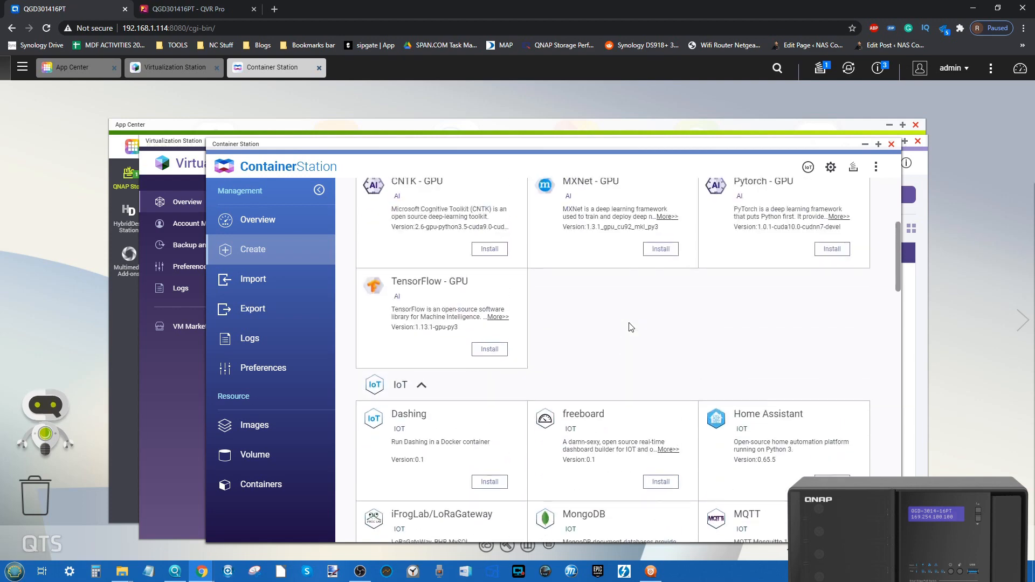
scroll(631, 327, "up", 4)
scroll(604, 375, "up", 2)
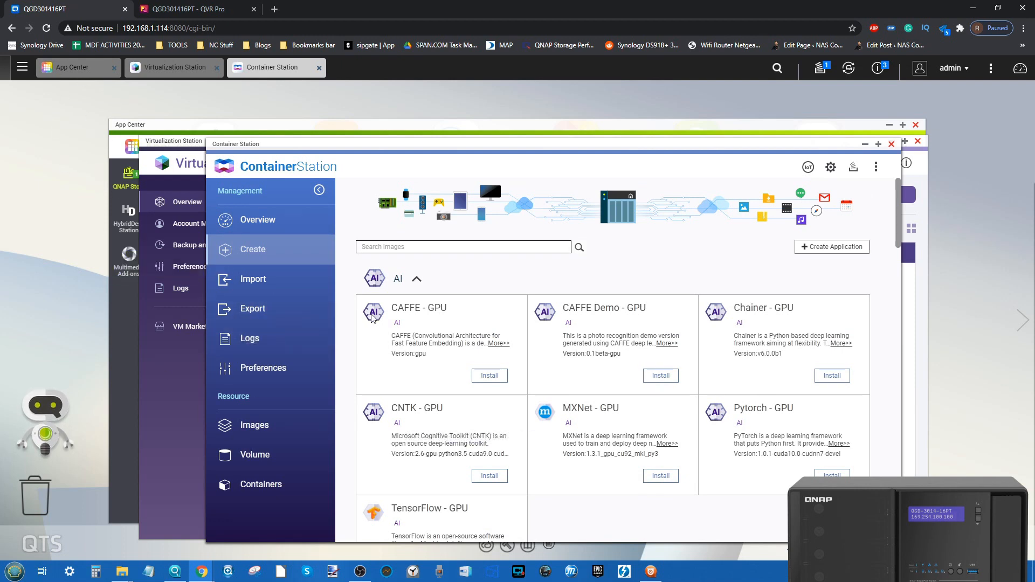
scroll(620, 344, "down", 5)
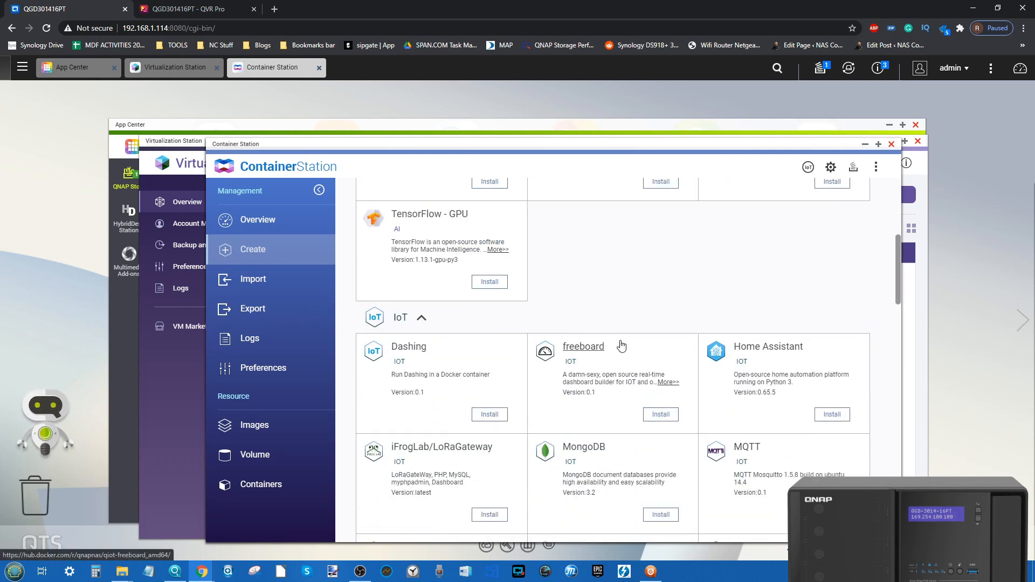
Look through the remaining IoT applications and the start of the Container group on Container Station's Create page
scroll(622, 345, "down", 2)
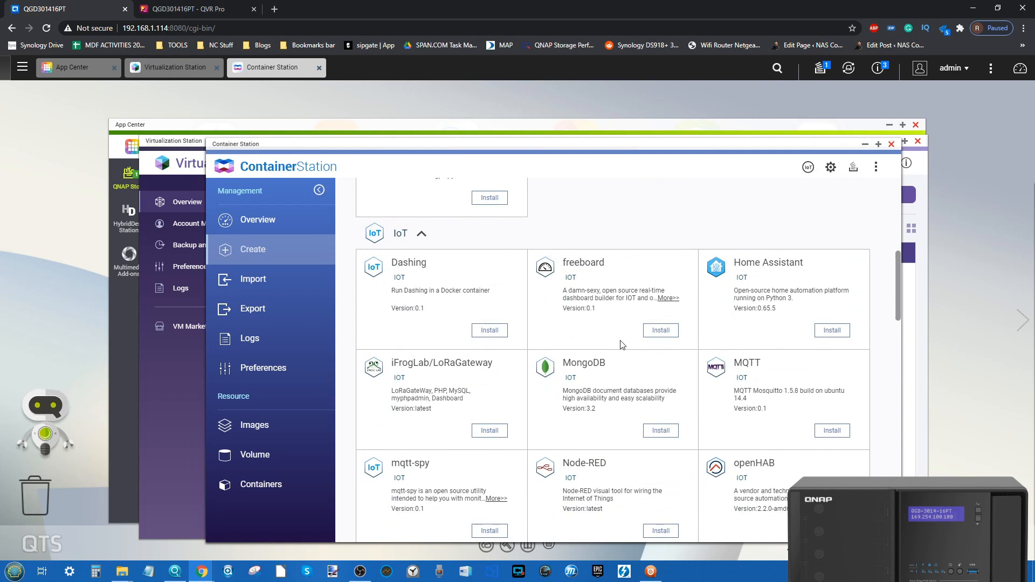
scroll(622, 346, "down", 1)
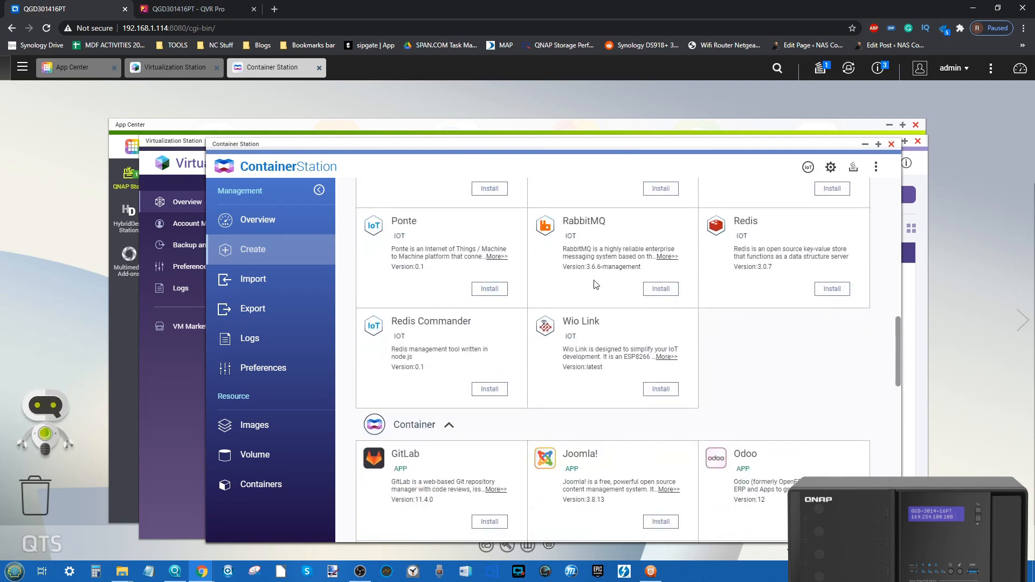
scroll(596, 284, "up", 1)
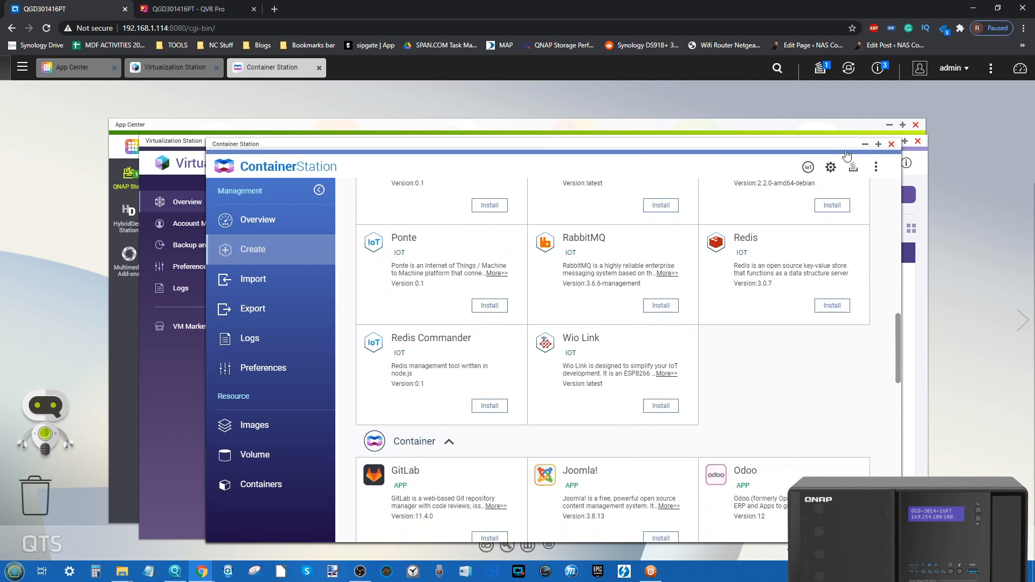
scroll(548, 311, "up", 4)
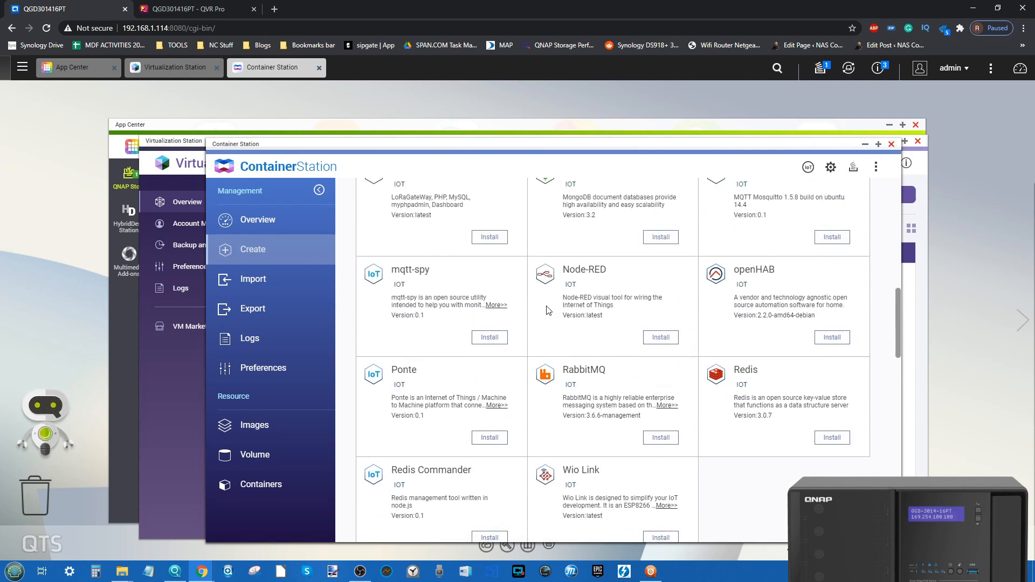
Close Container Station, check Virtualization Station's import options, and view the list of installed QTS applications
left_click(891, 144)
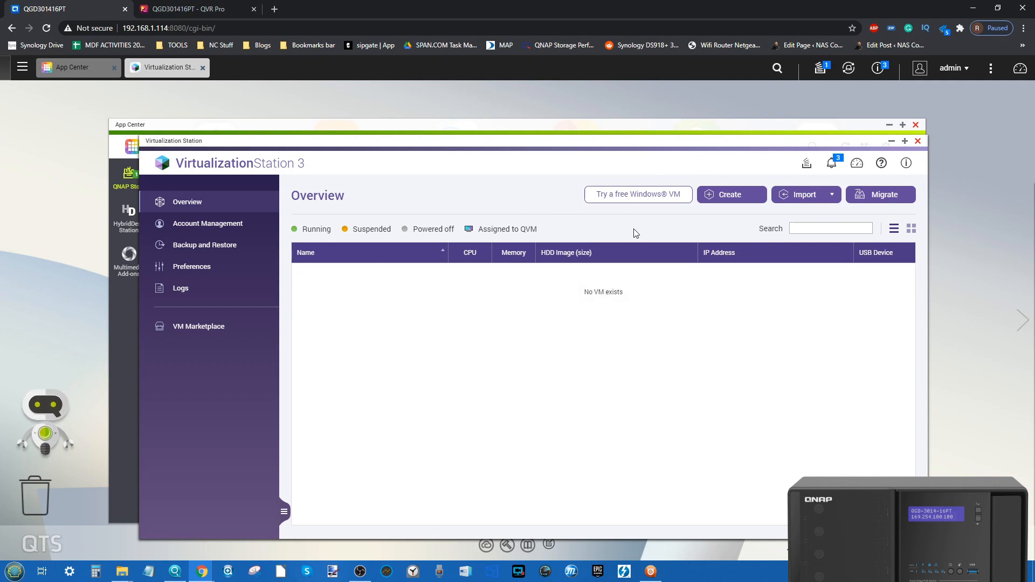
left_click(807, 196)
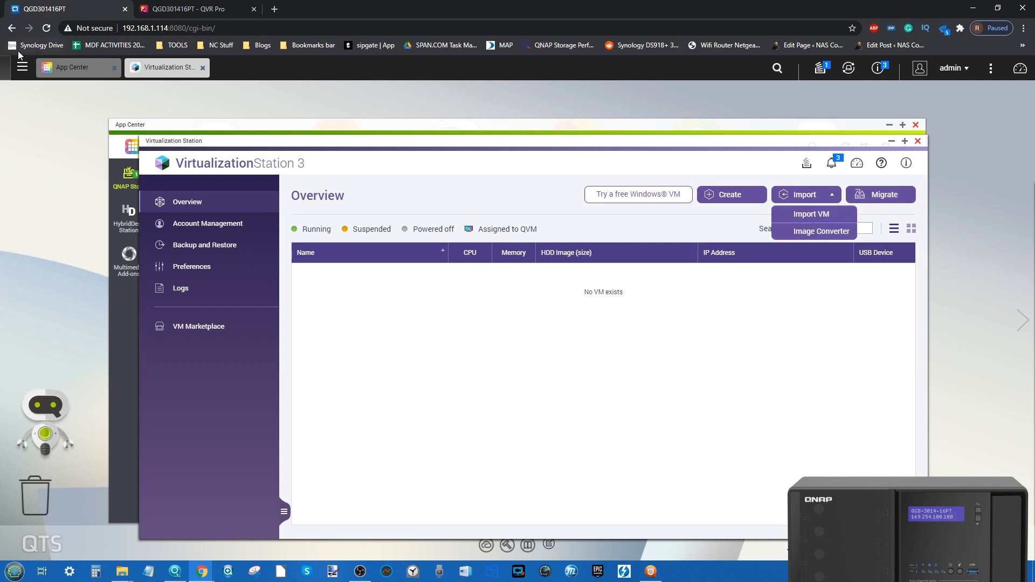
left_click(22, 69)
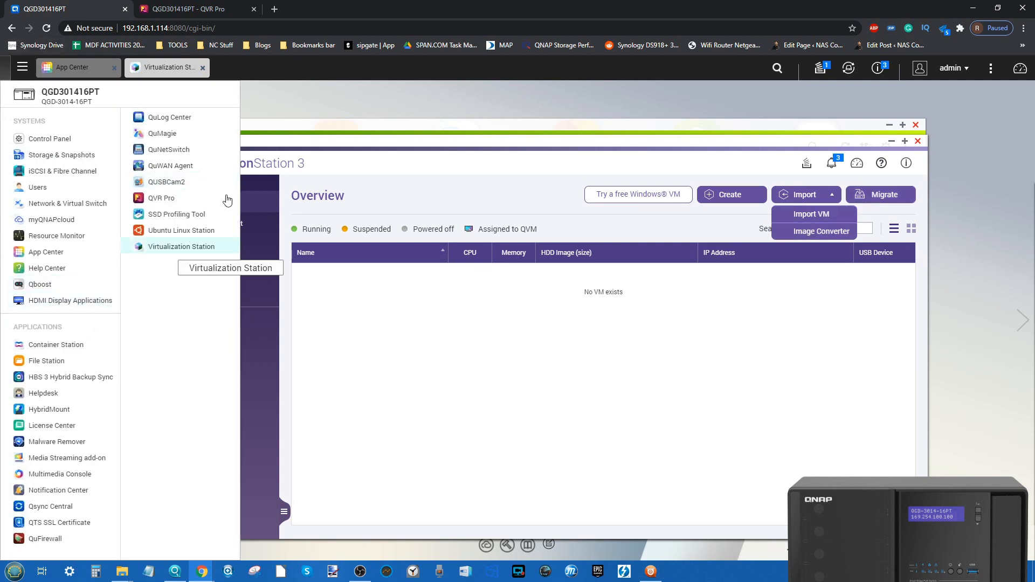
Find Hyper Data Protector in the App Center catalogue and start its installation from its details page
left_click(86, 68)
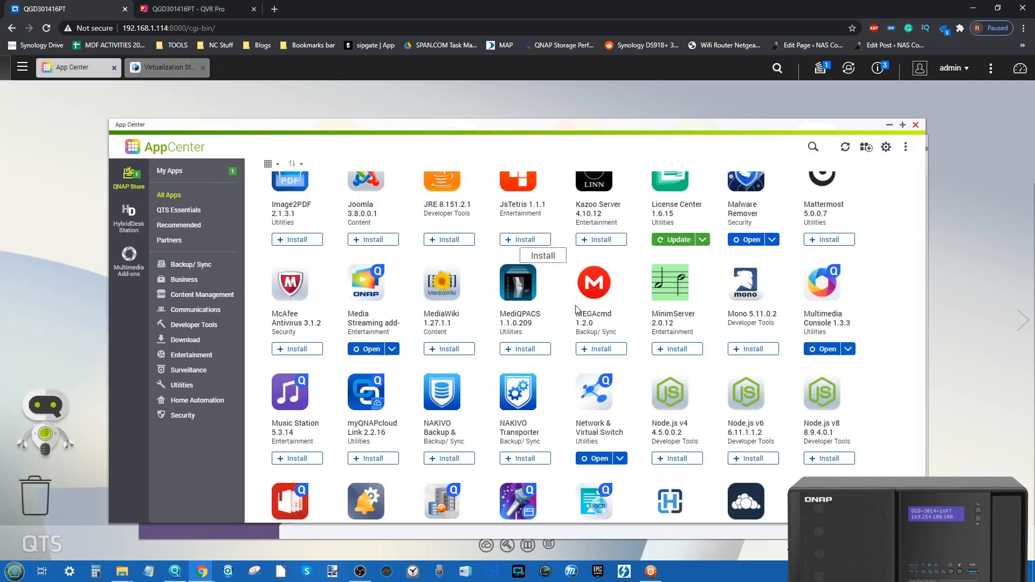
scroll(576, 318, "down", 3)
scroll(576, 318, "down", 7)
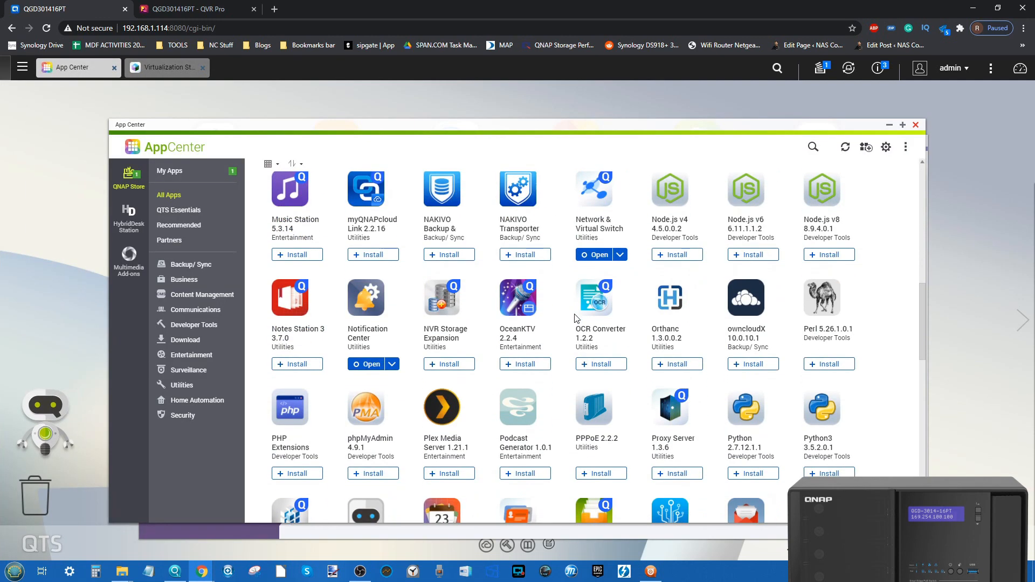
scroll(576, 319, "down", 2)
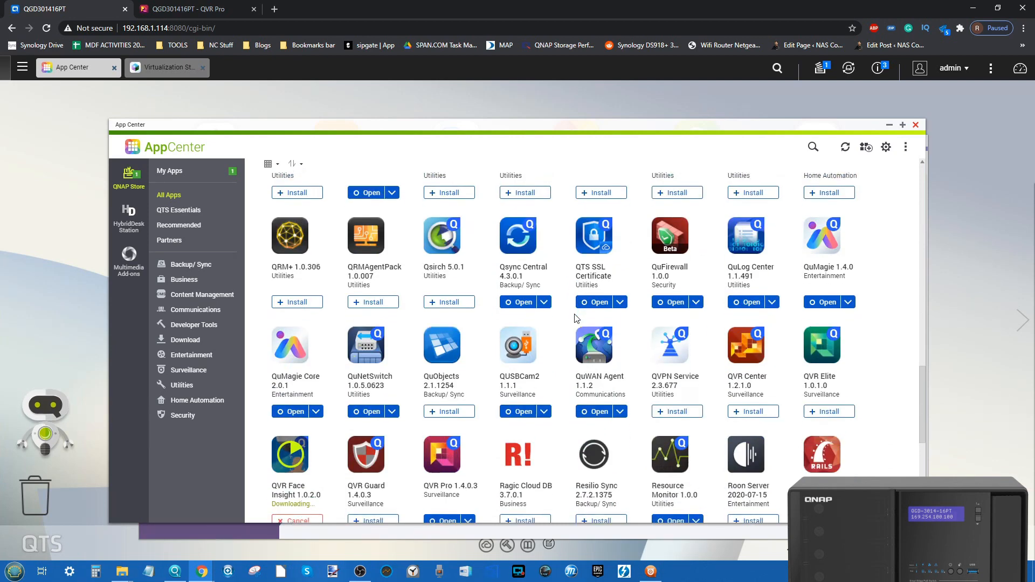
scroll(575, 318, "down", 4)
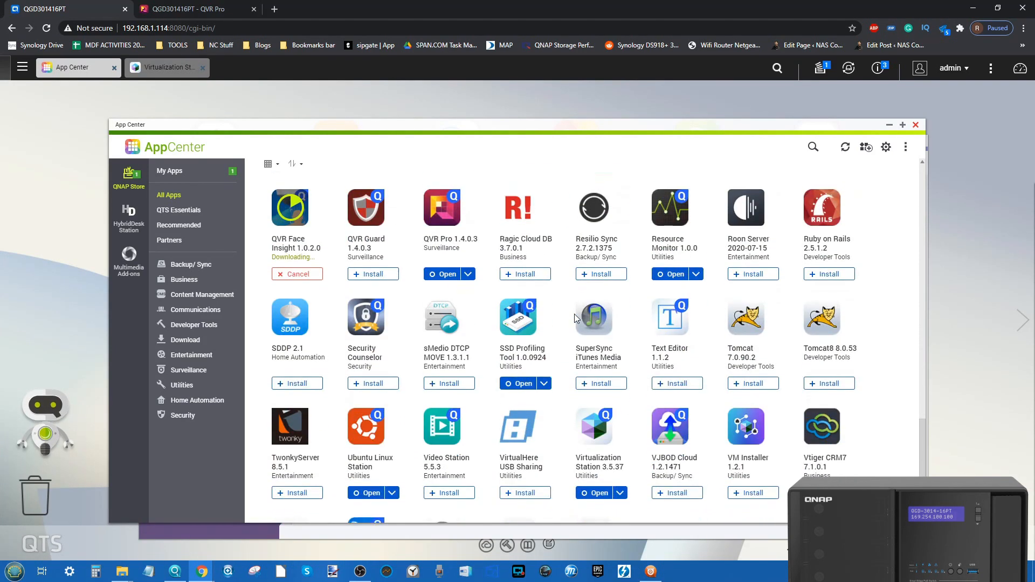
scroll(575, 318, "up", 20)
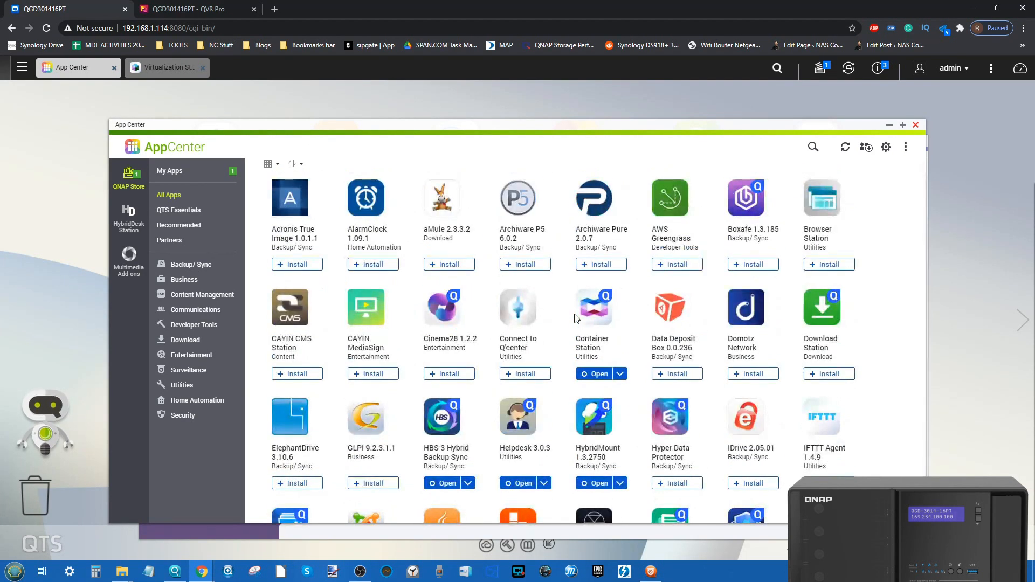
scroll(576, 318, "down", 2)
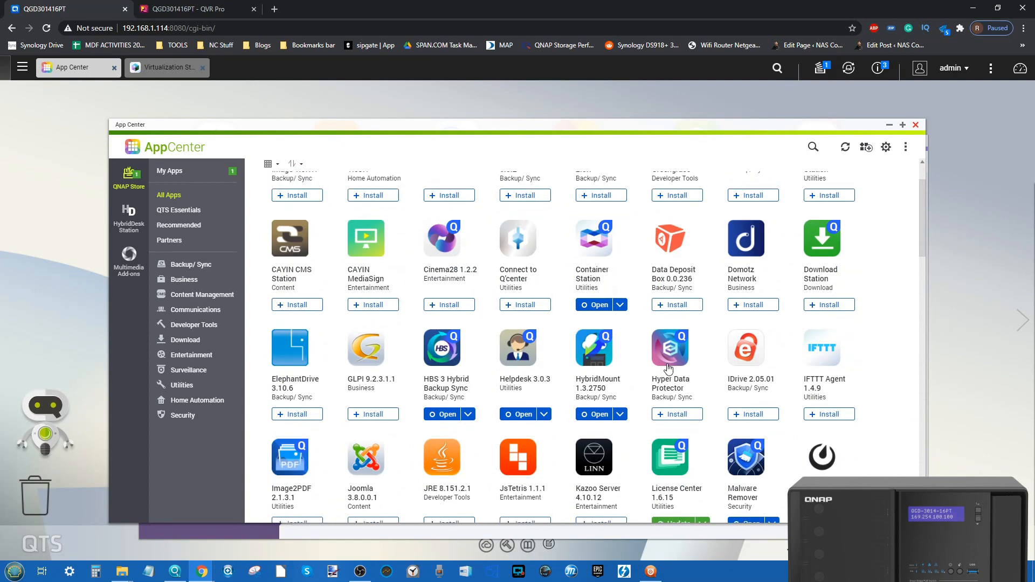
left_click(667, 366)
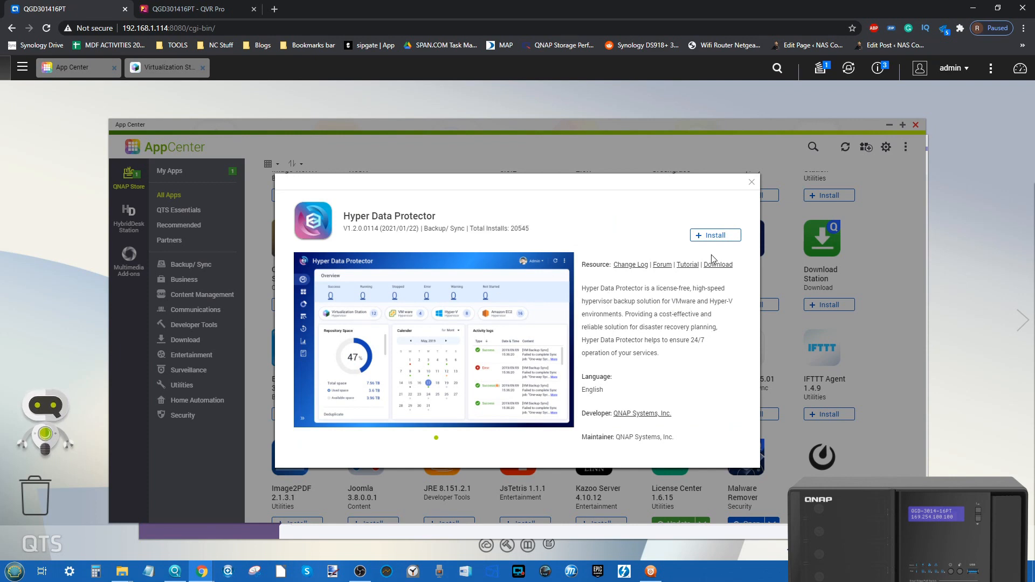
left_click(710, 236)
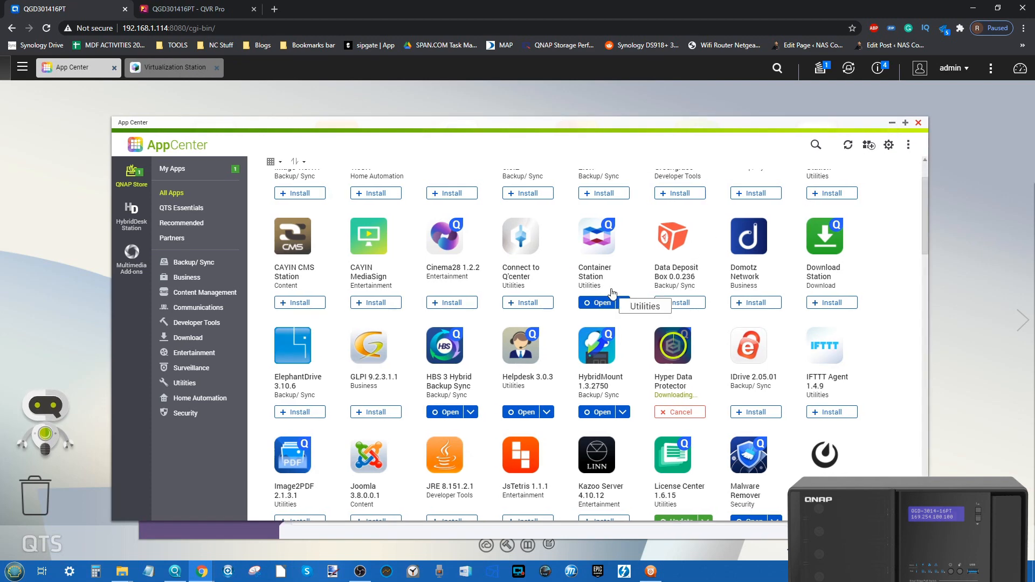
Review Virtualization Station's free Windows virtual machines, select MSEdge on Win10 (x64) Stable 1809, and leave without downloading it
left_click(168, 75)
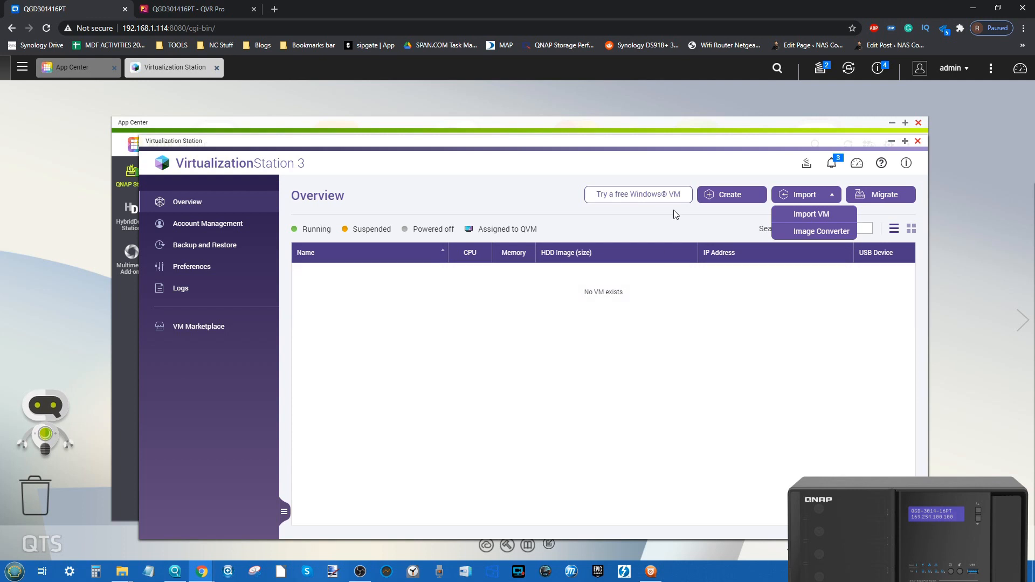
left_click(724, 210)
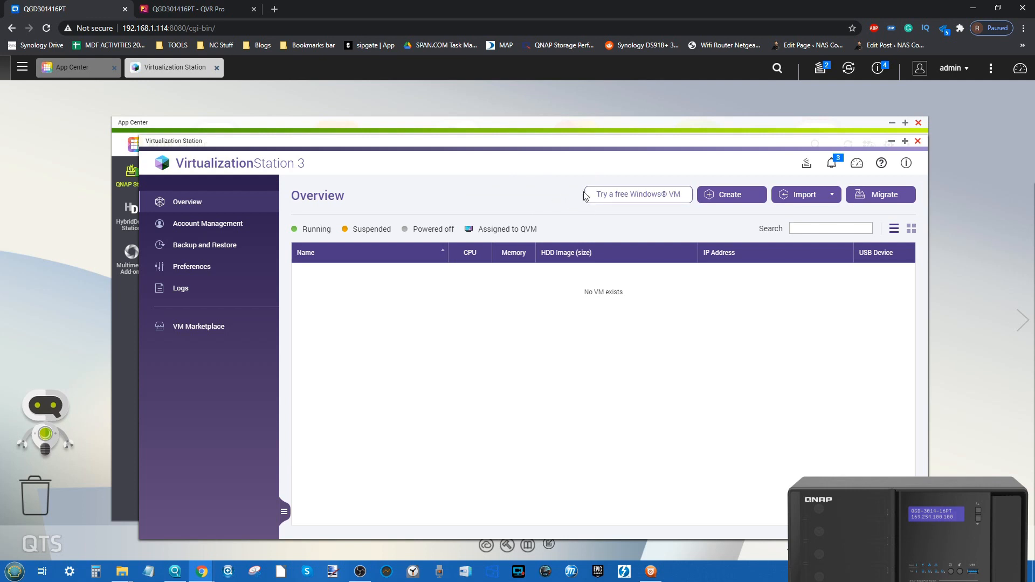
left_click(626, 199)
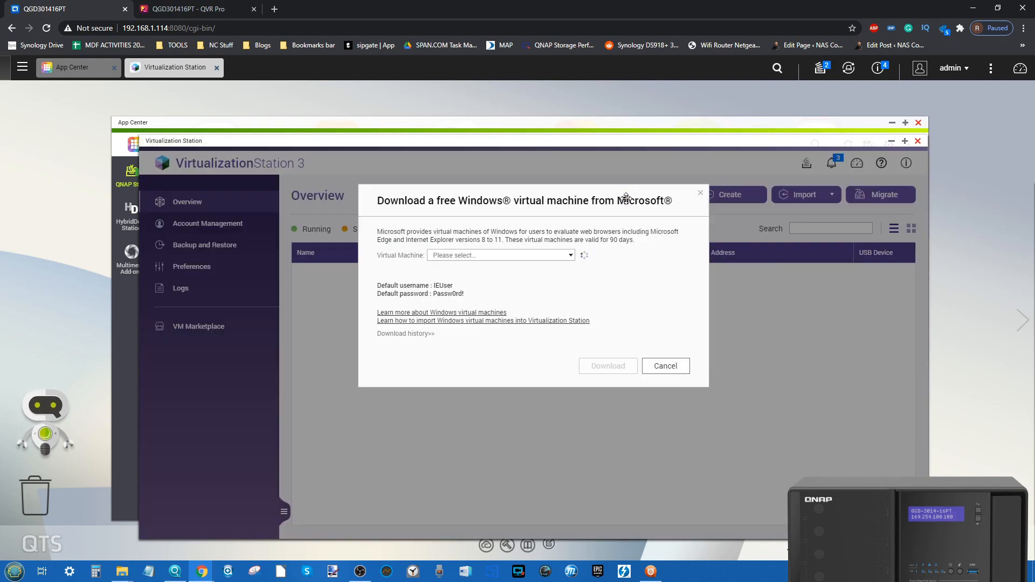
left_click(537, 261)
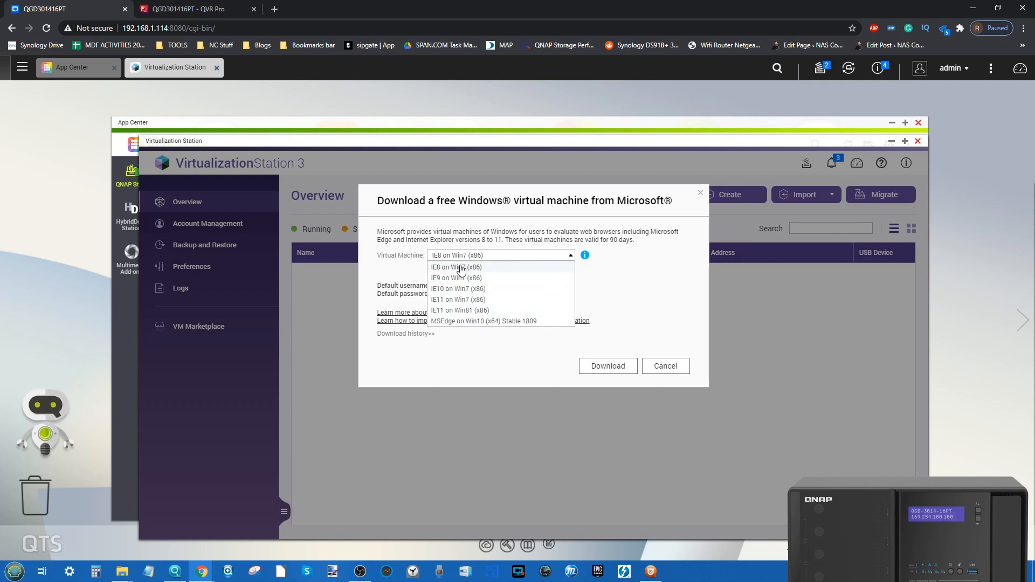
left_click(478, 322)
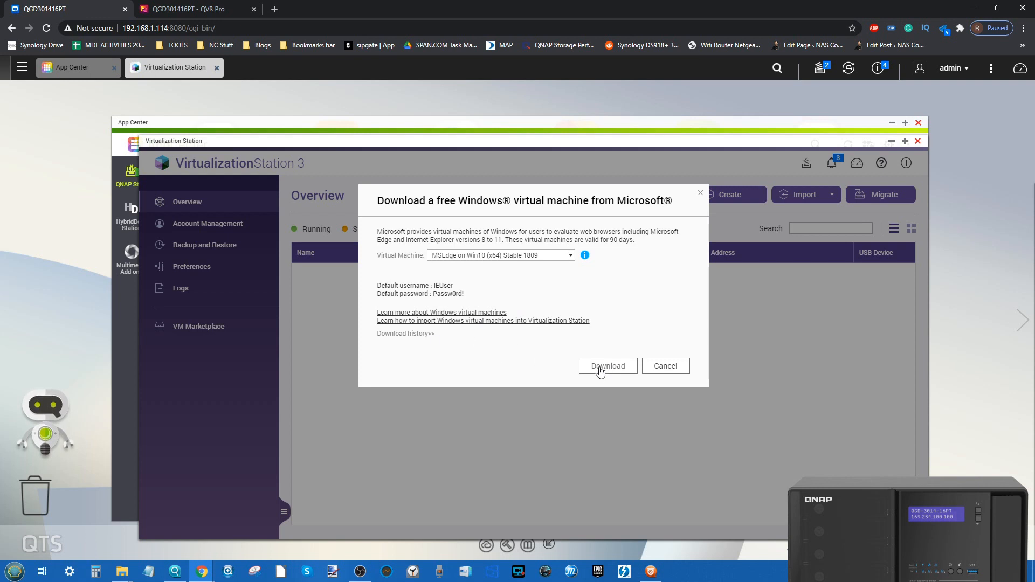
left_click(701, 196)
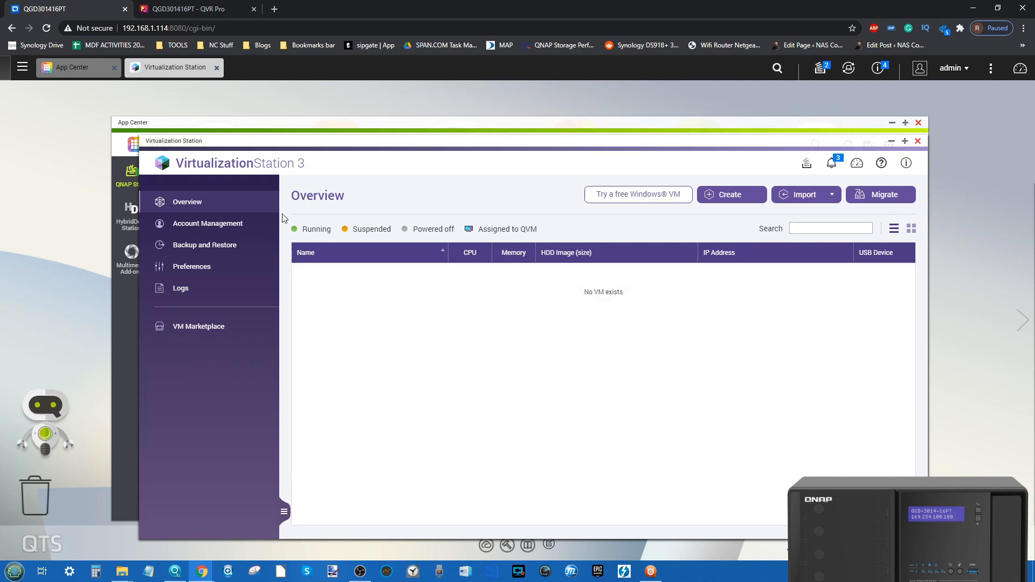
Examine Virtualization Station's Backup and Restore, Account Management and VM Marketplace pages, including the marketplace's pfSense description
left_click(241, 244)
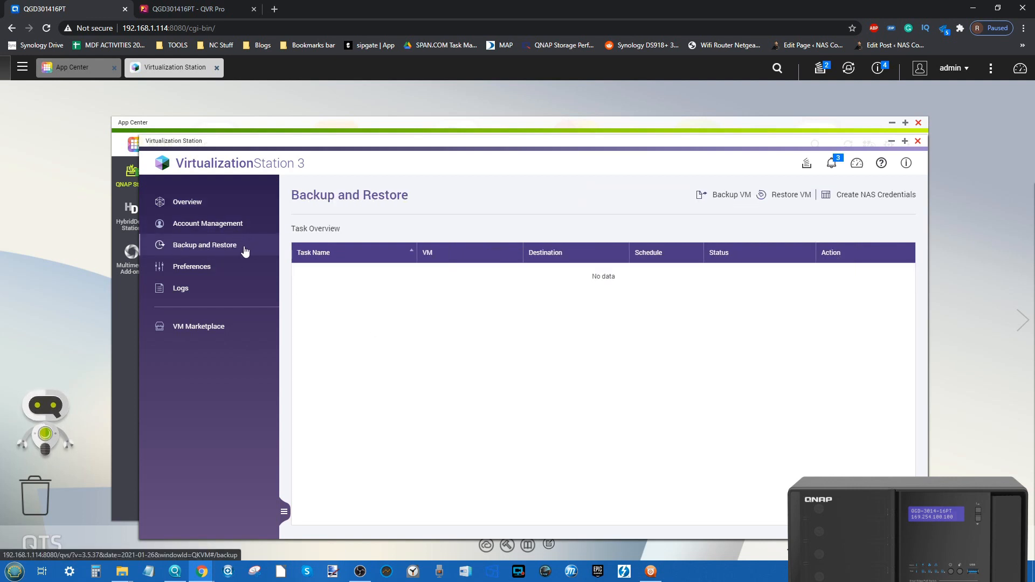
left_click(221, 228)
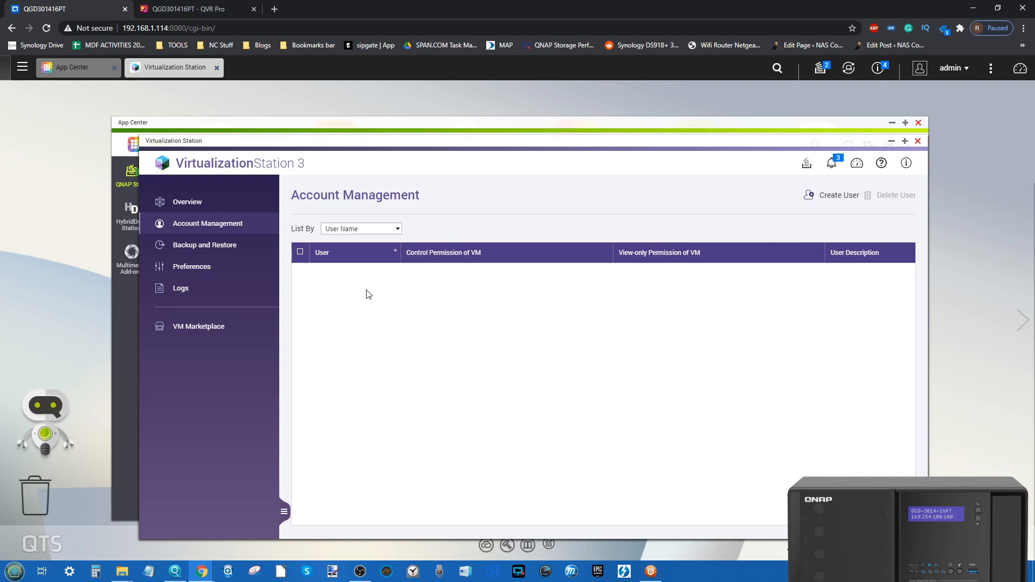
left_click(205, 325)
scroll(494, 326, "down", 1)
scroll(495, 326, "down", 2)
scroll(440, 407, "up", 1)
scroll(440, 407, "down", 1)
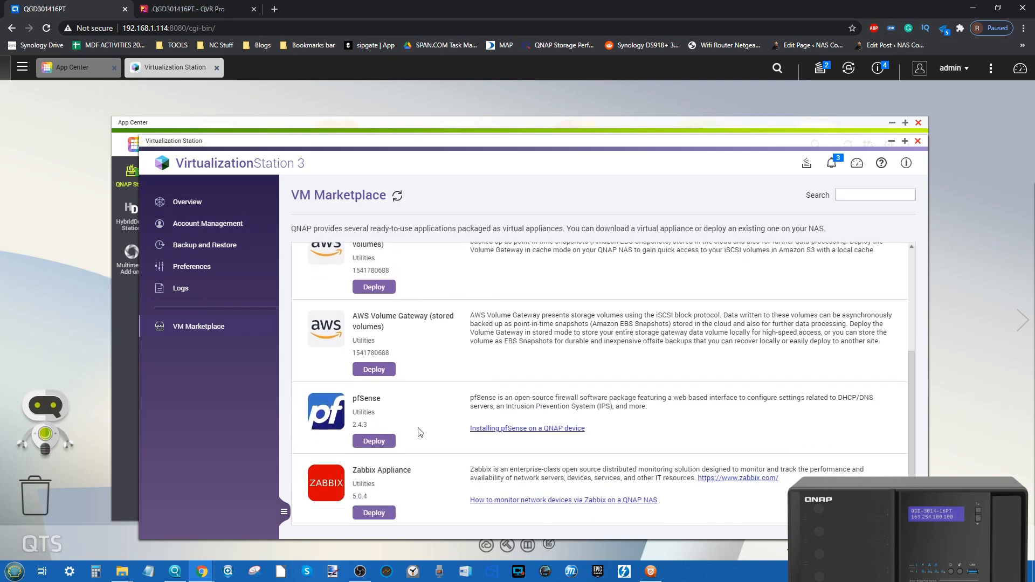
scroll(405, 471, "up", 1)
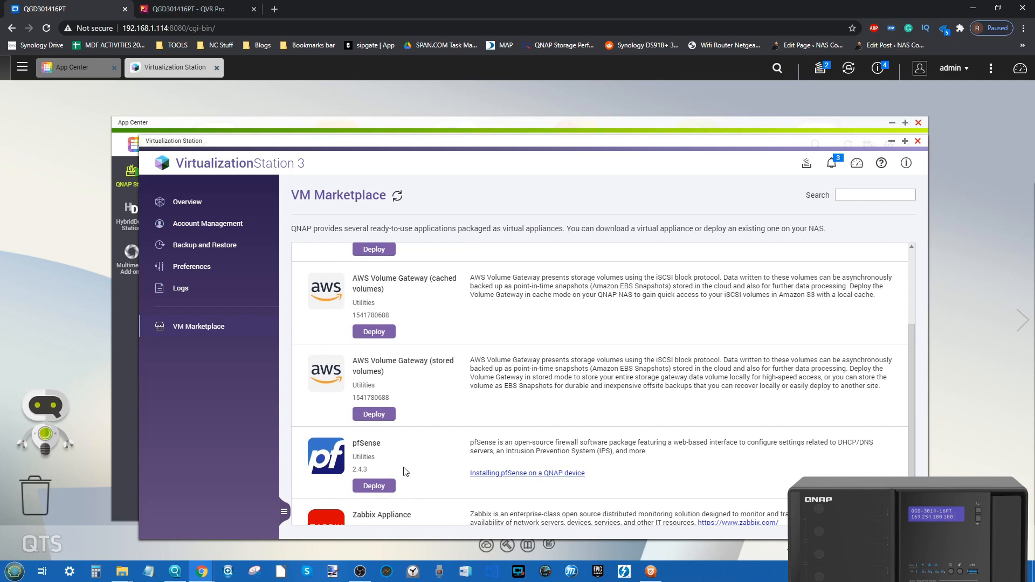
scroll(405, 472, "up", 3)
scroll(406, 472, "down", 4)
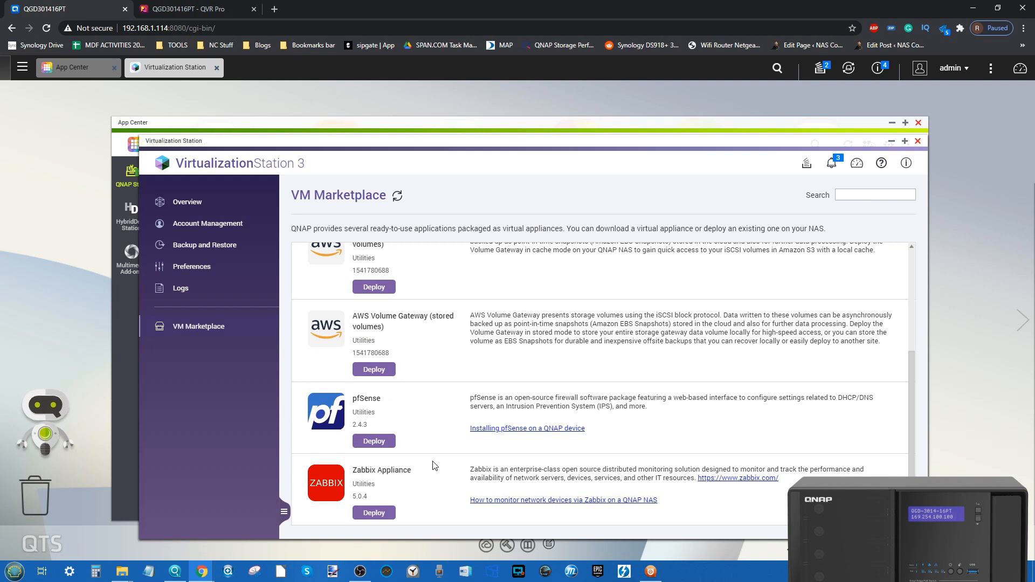
left_click_drag(510, 397, 628, 400)
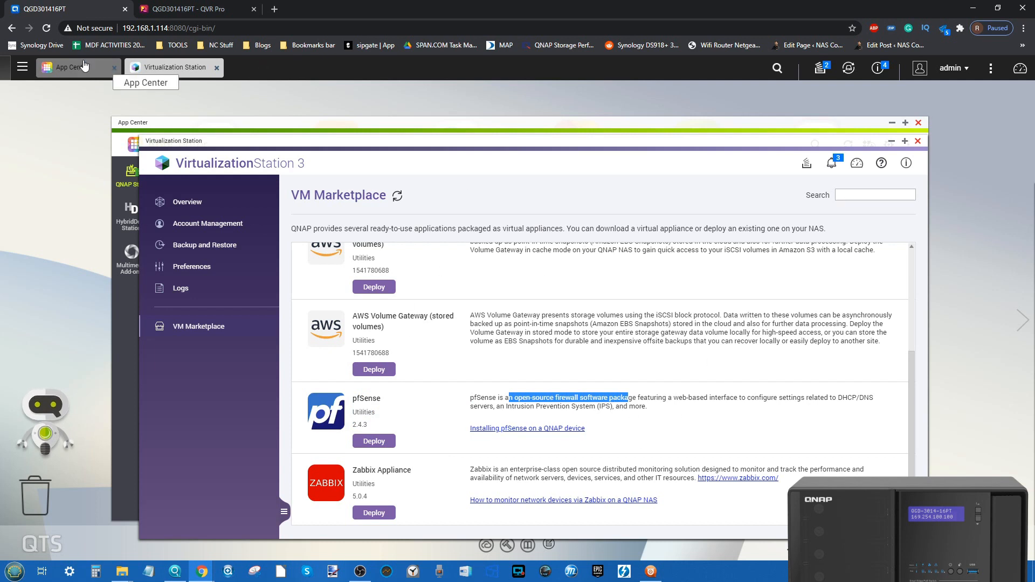
View the installed QTS applications and browse the App Center catalogue from Hyper Data Protector to the QVR apps, ending back at its beginning
left_click(23, 67)
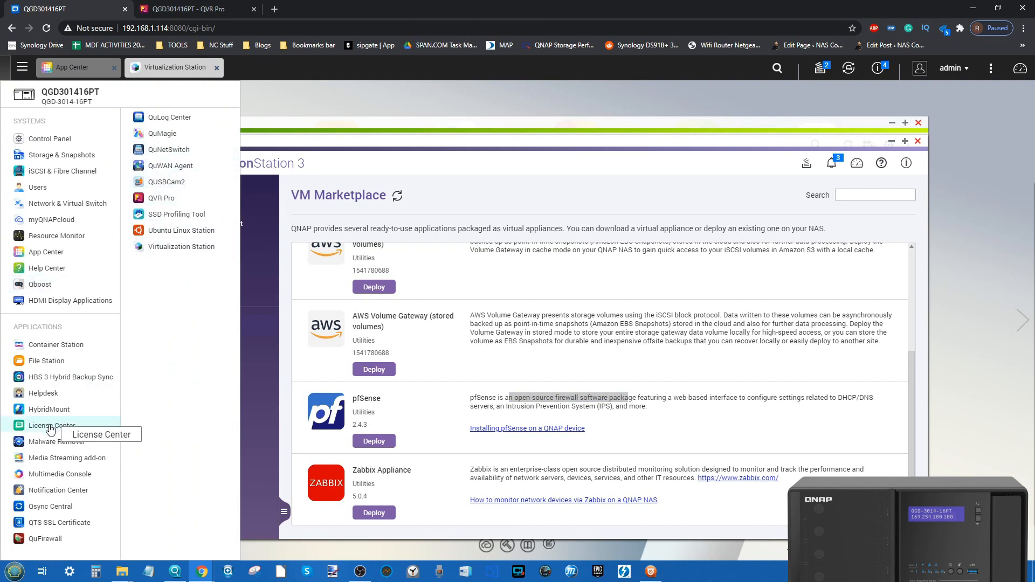
left_click(399, 125)
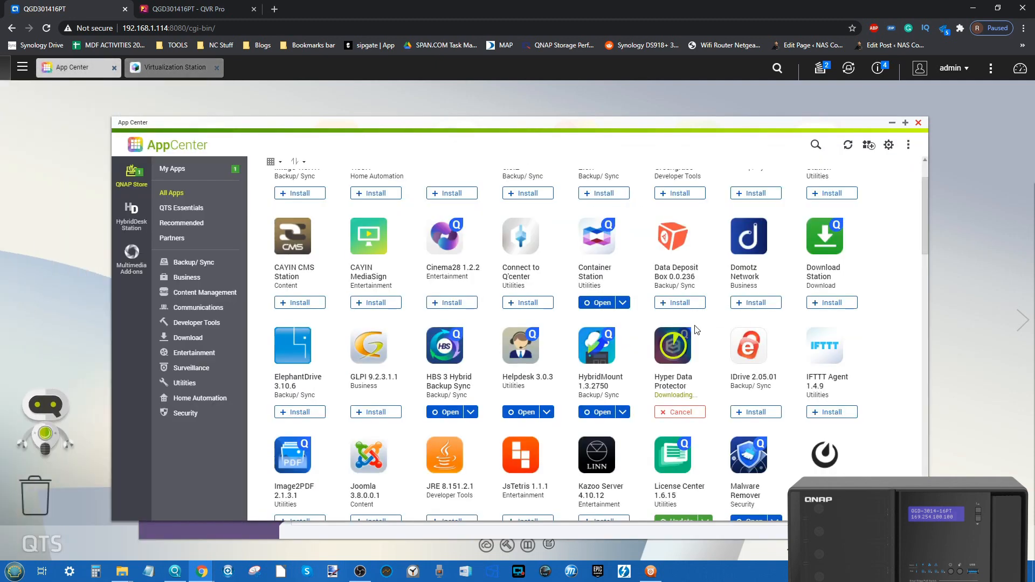
scroll(696, 330, "down", 4)
scroll(695, 331, "down", 1)
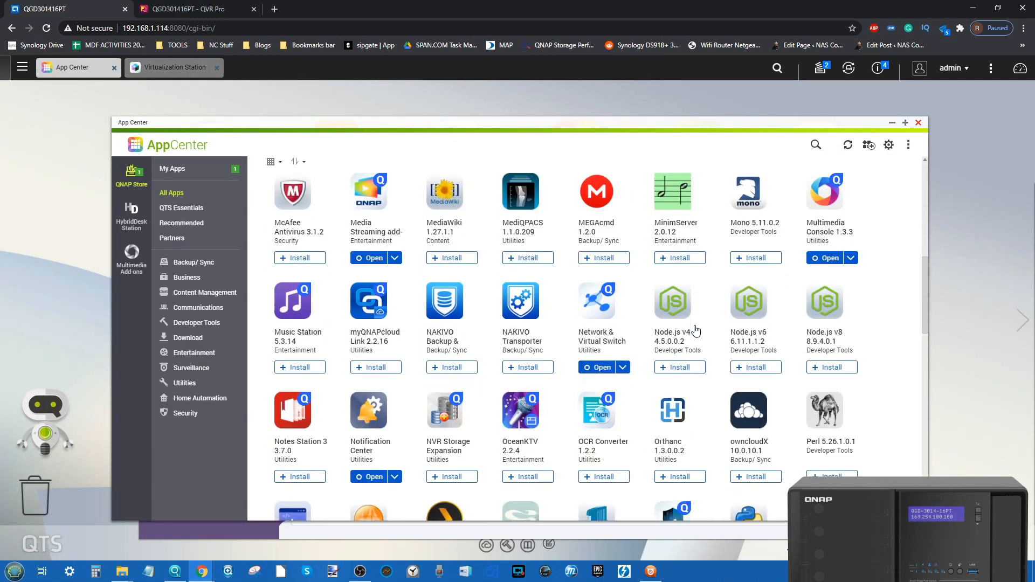
scroll(638, 382, "down", 10)
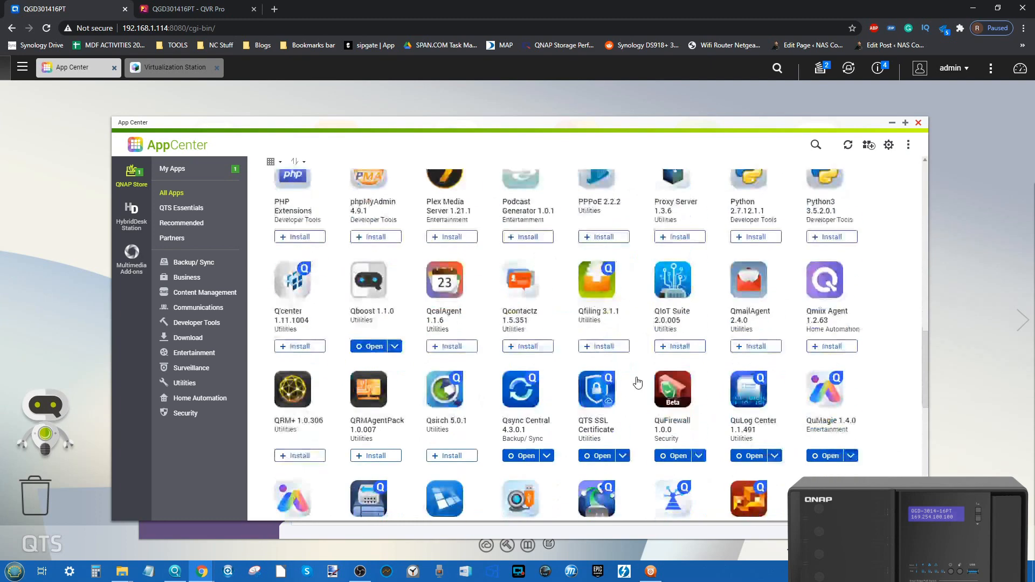
scroll(638, 383, "down", 2)
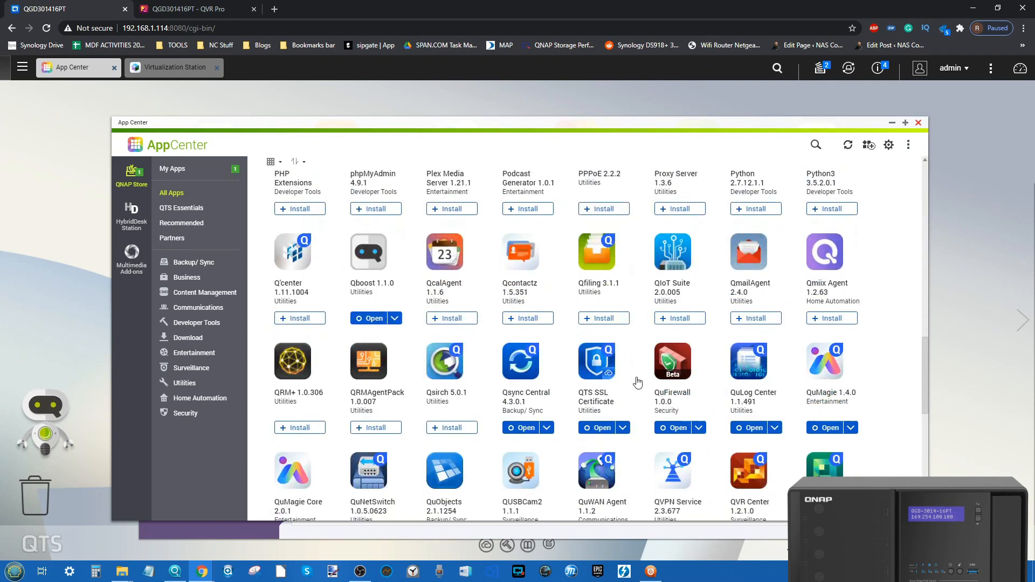
scroll(638, 383, "down", 3)
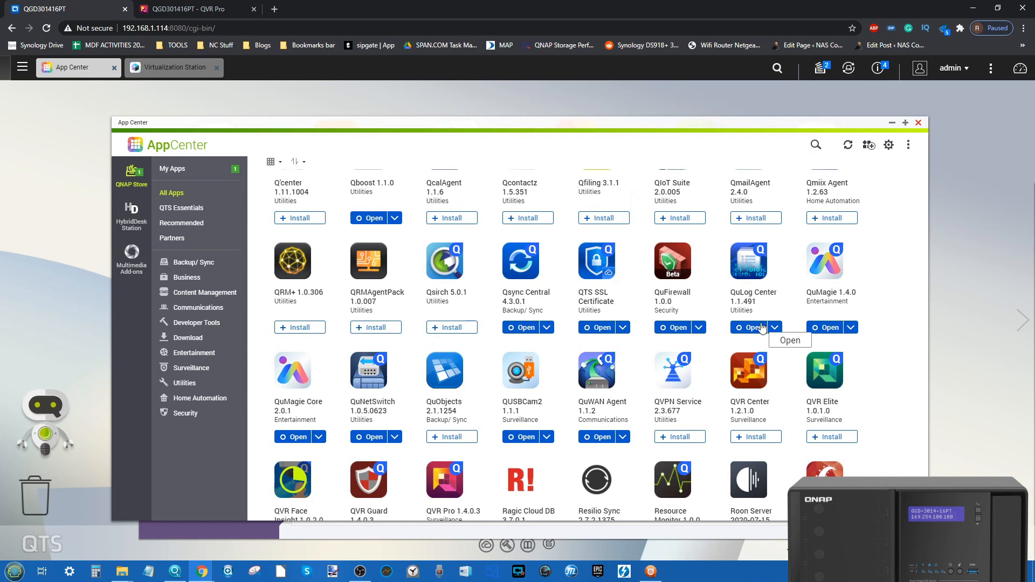
scroll(762, 328, "up", 13)
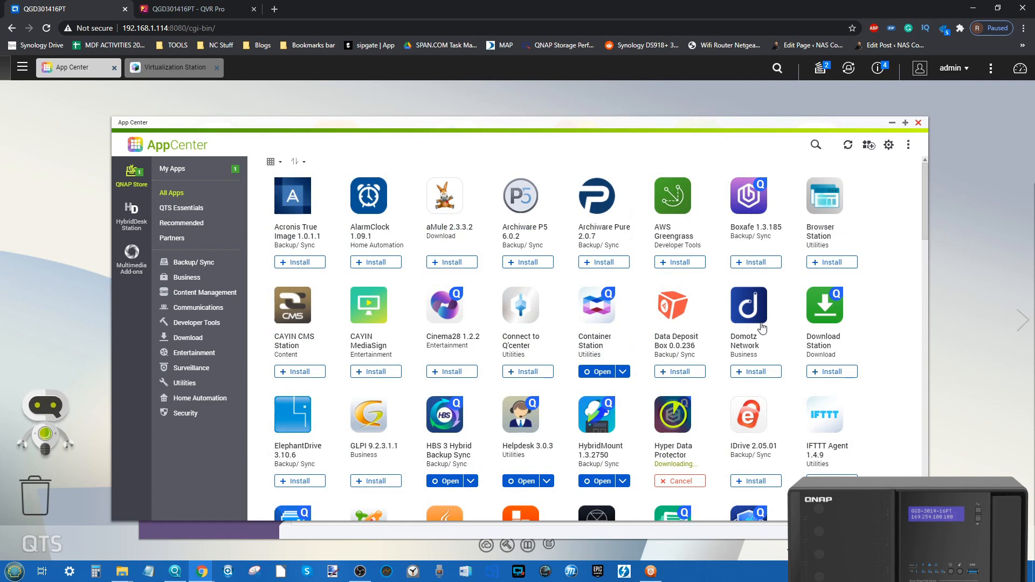
scroll(761, 329, "down", 2)
scroll(762, 328, "up", 2)
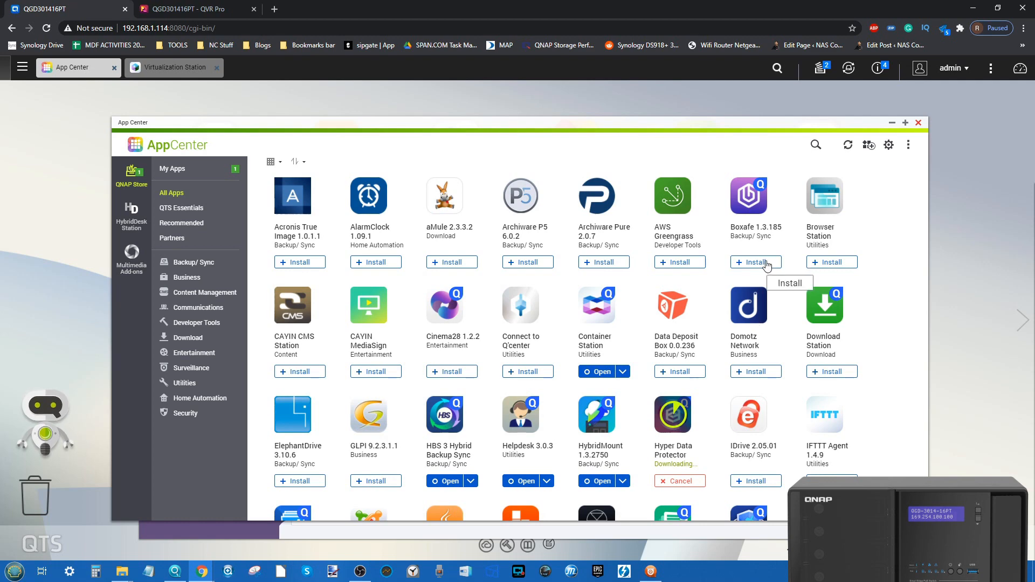
Browse the App Center catalogue from the CAYIN apps down to the Qcenter and Qfiling entries, ending back at its beginning
scroll(743, 304, "down", 2)
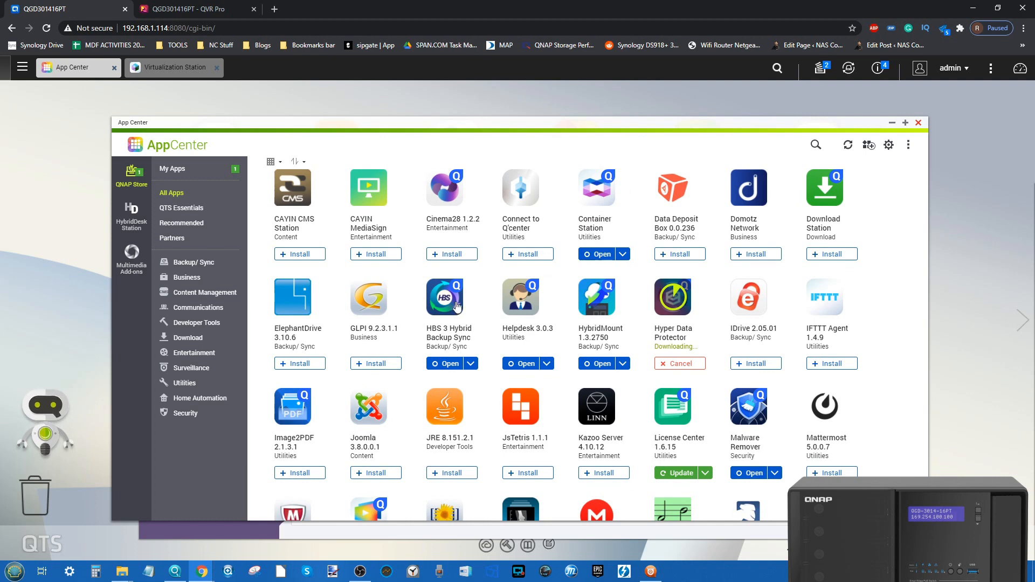
scroll(456, 306, "down", 2)
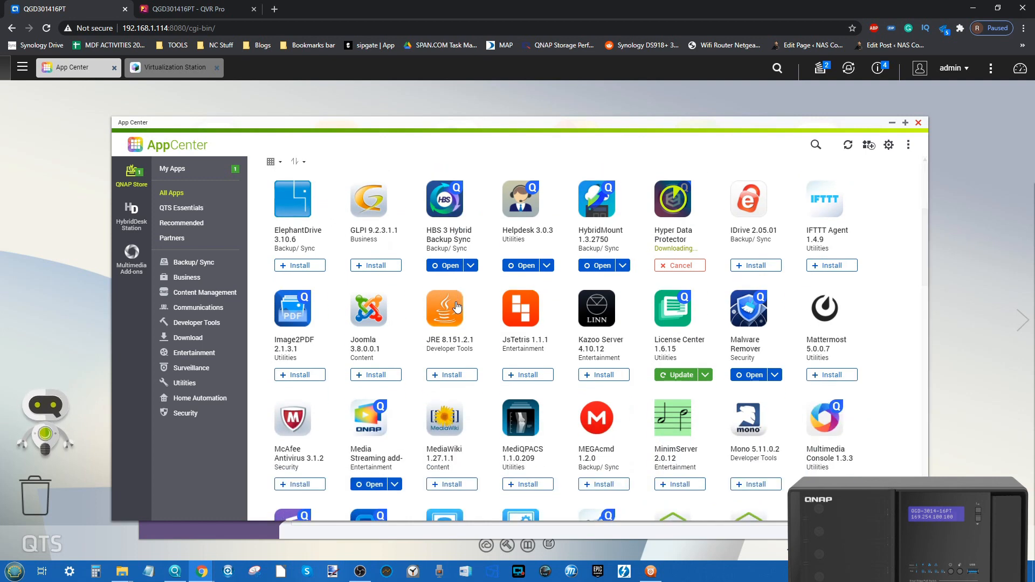
scroll(456, 306, "down", 2)
scroll(456, 306, "down", 4)
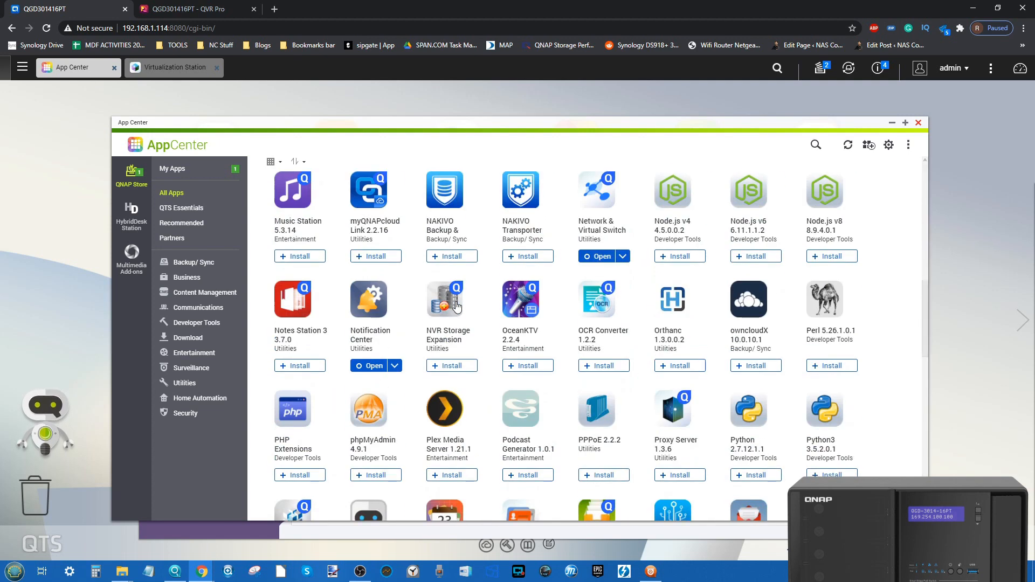
scroll(457, 306, "down", 2)
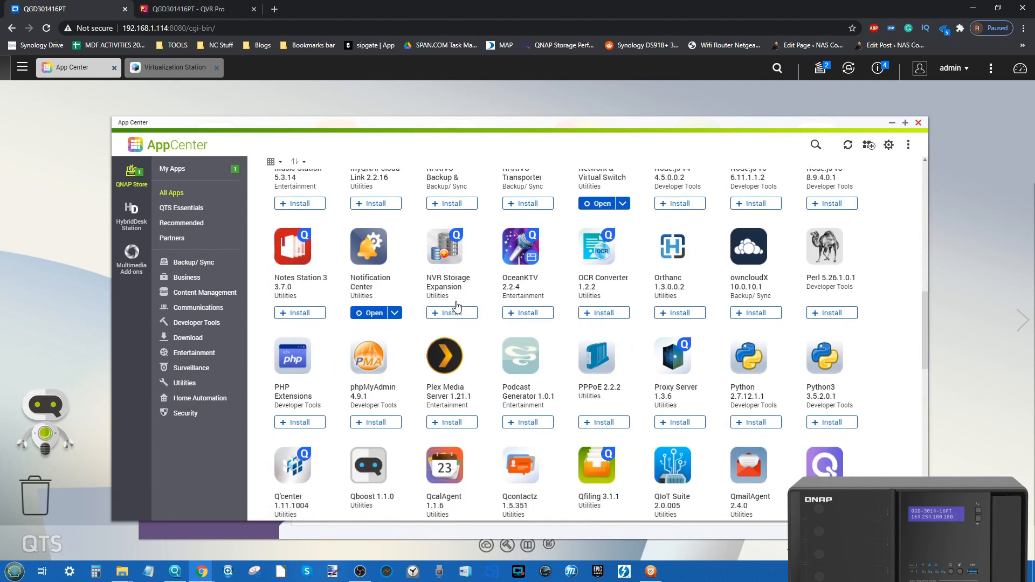
scroll(456, 305, "up", 10)
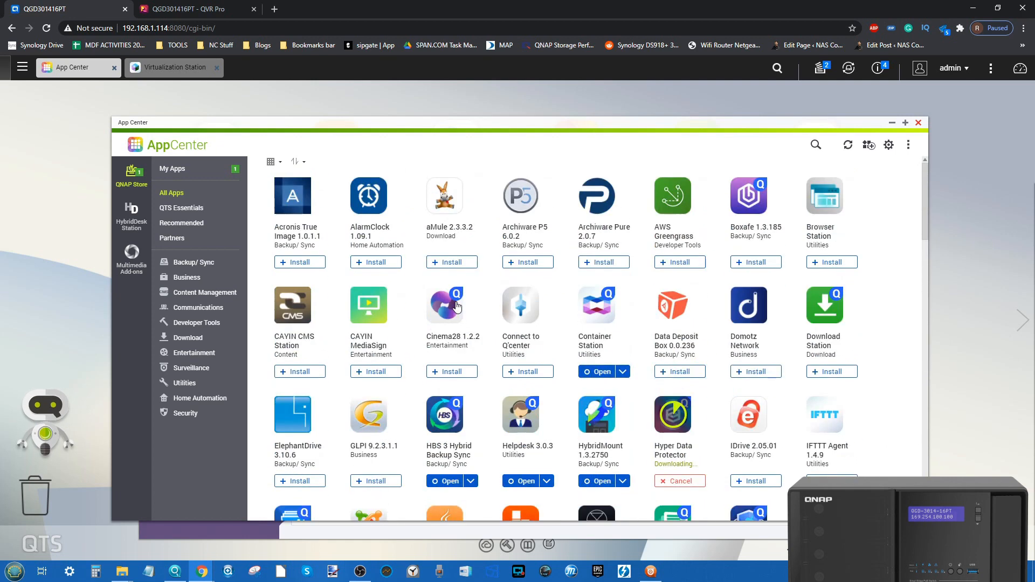
Open File Station, view the contents of the Multimedia folder, and move the File Station window slightly higher
left_click(22, 67)
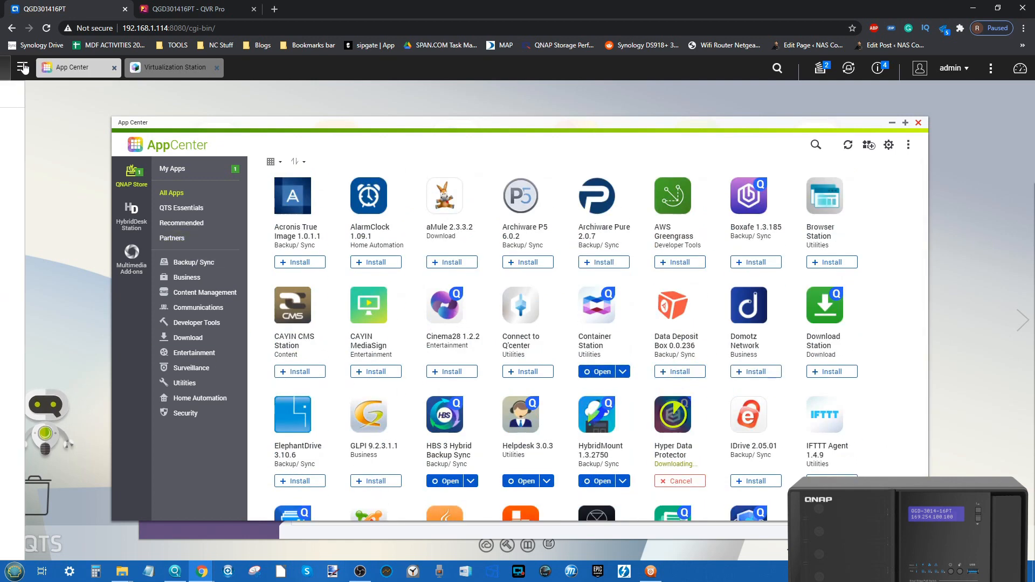
left_click(48, 361)
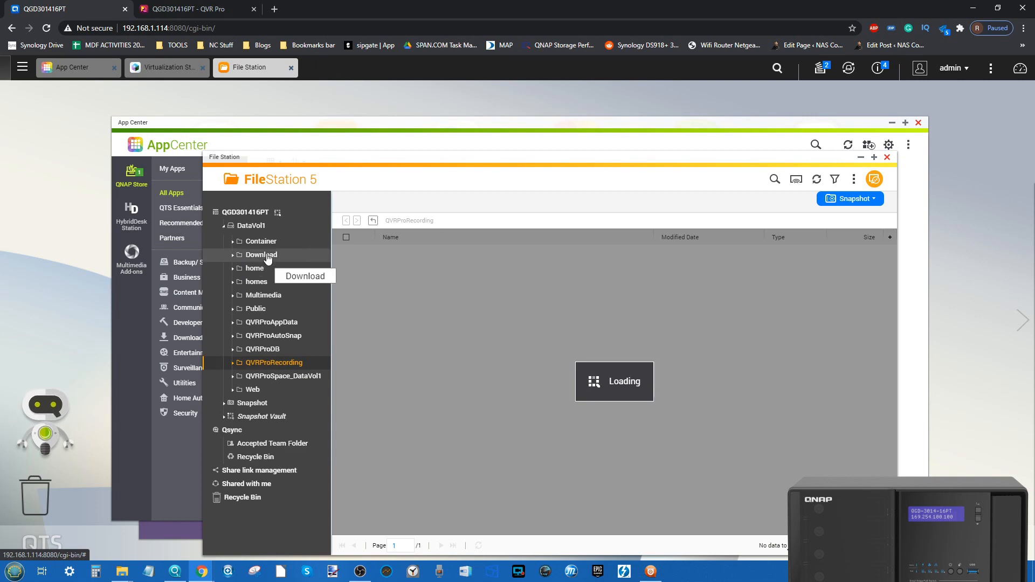
left_click(270, 296)
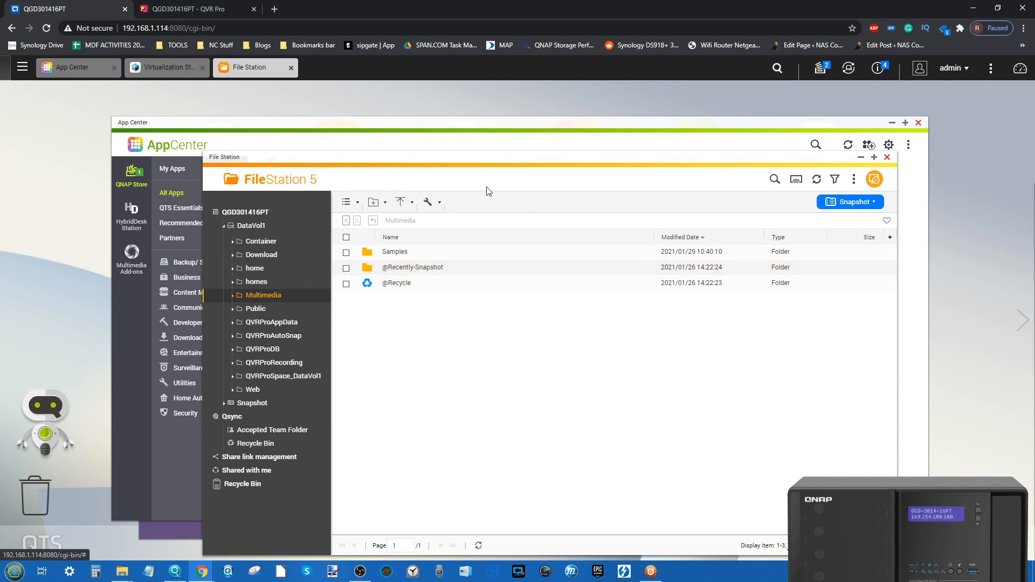
left_click_drag(497, 155, 488, 130)
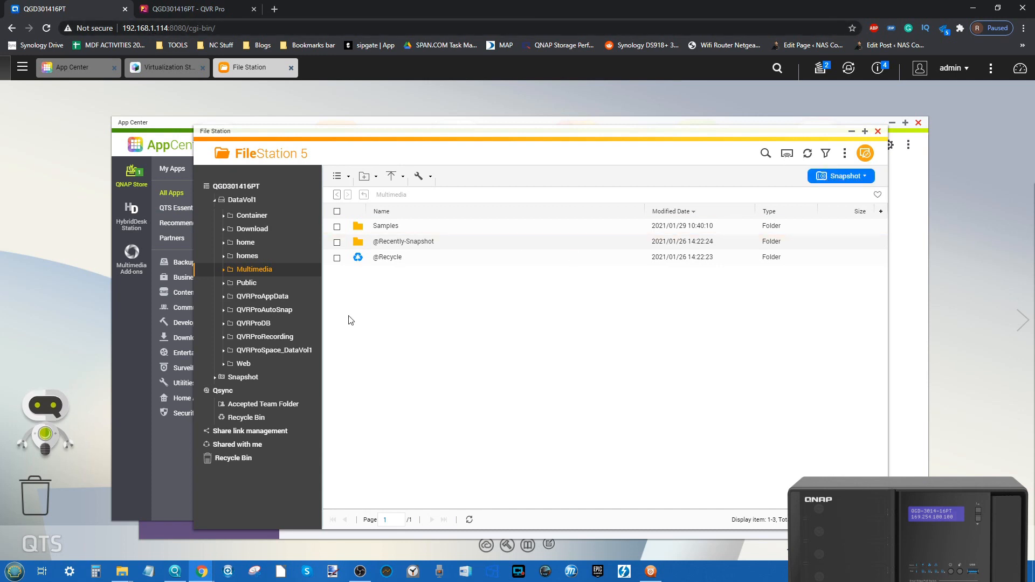
Return to the App Center and open HybridMount from its catalogue entry
left_click(22, 67)
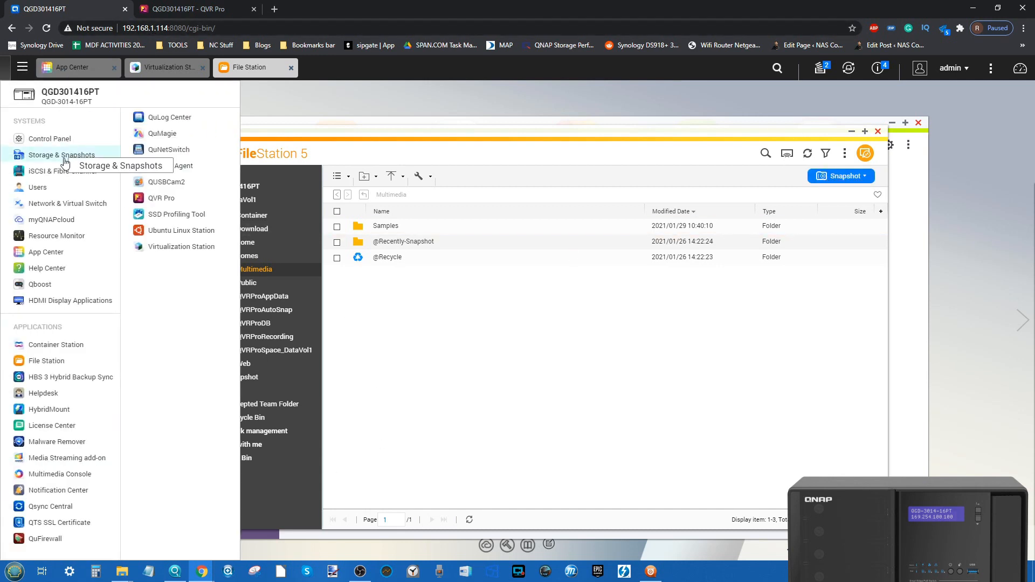
left_click(47, 250)
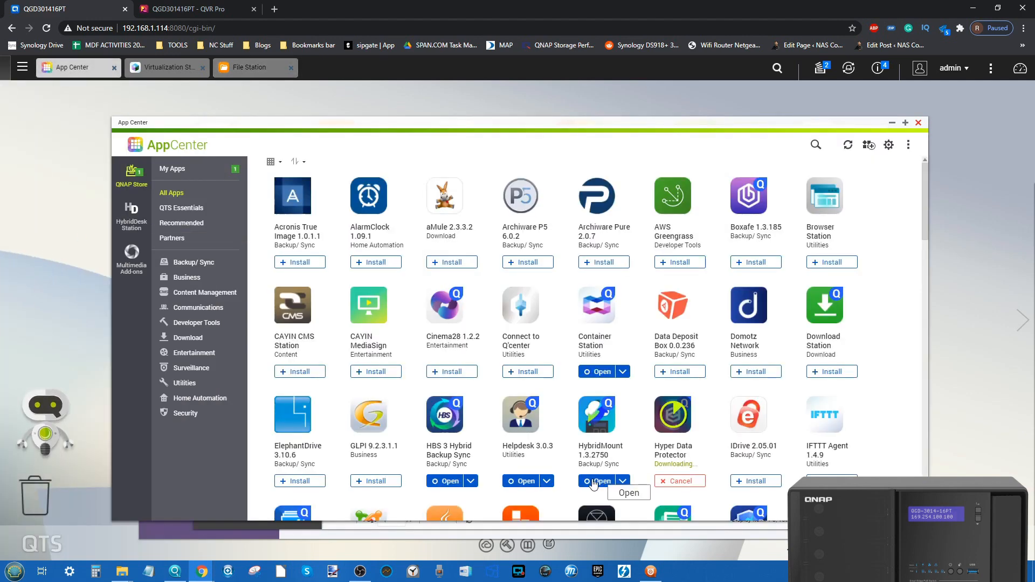
left_click(590, 484)
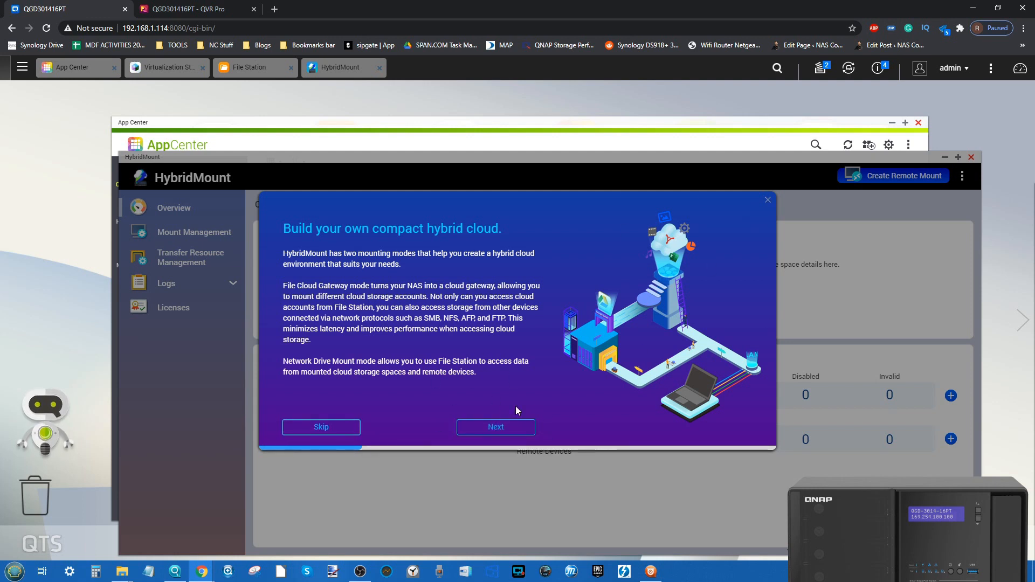
Go through HybridMount's Quick Start introduction to its end and choose not to show it next time
left_click(500, 435)
left_click(501, 436)
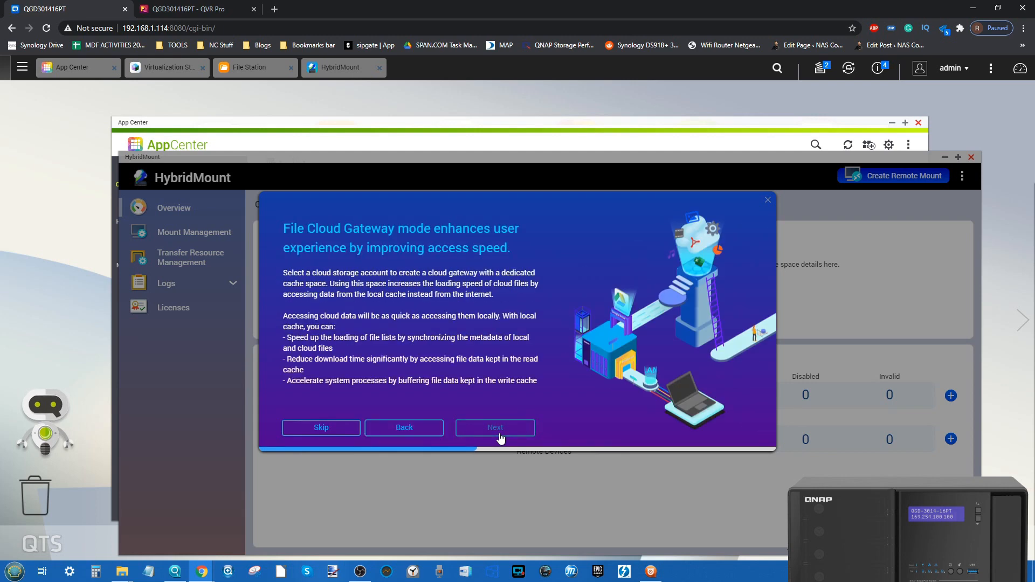
left_click(500, 435)
left_click(500, 434)
left_click(501, 436)
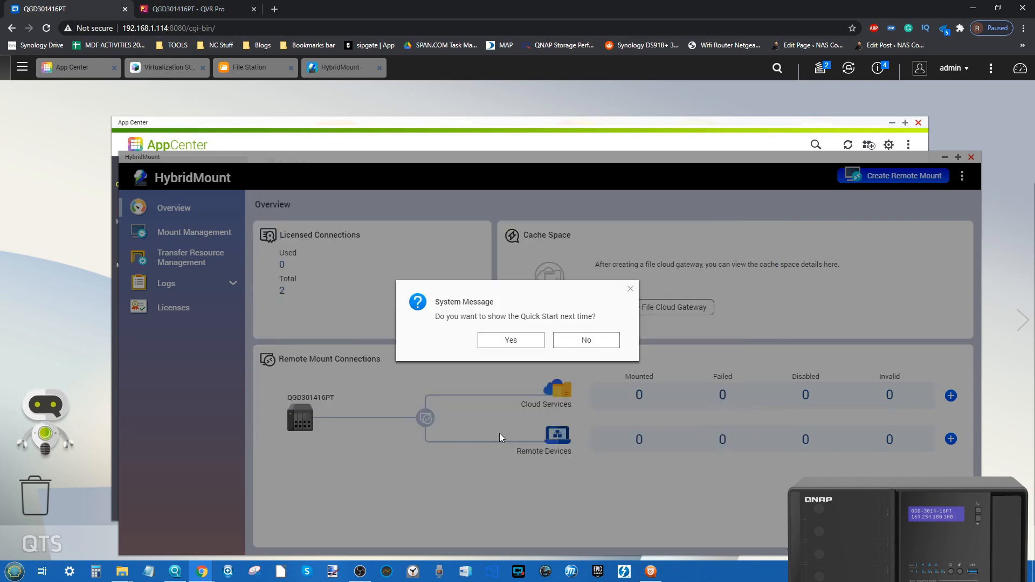
left_click(578, 340)
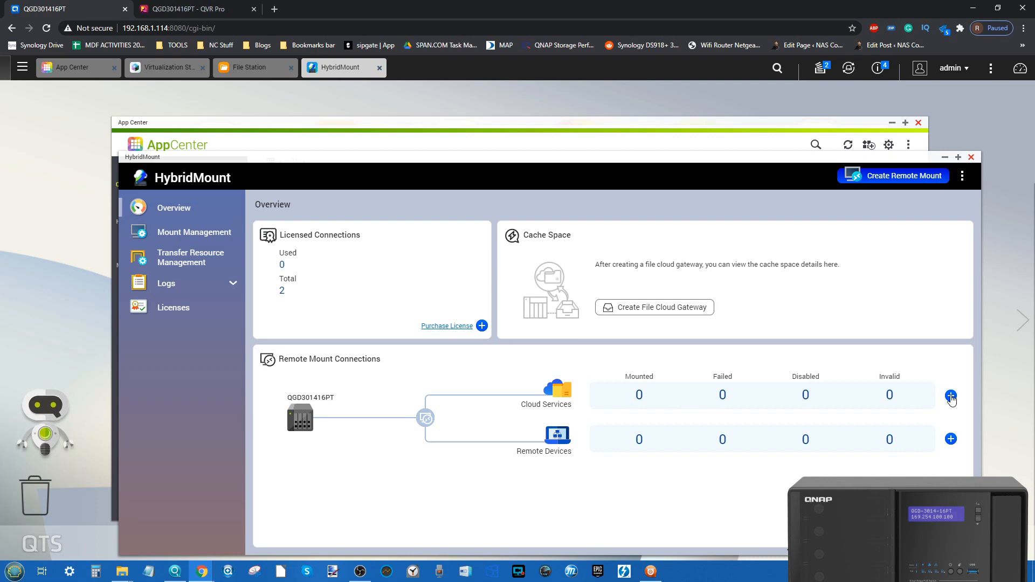
Open the Network Drive Mount Wizard from the cloud services row, set remote storage to Cloud Services, and review the supported cloud services
left_click(952, 396)
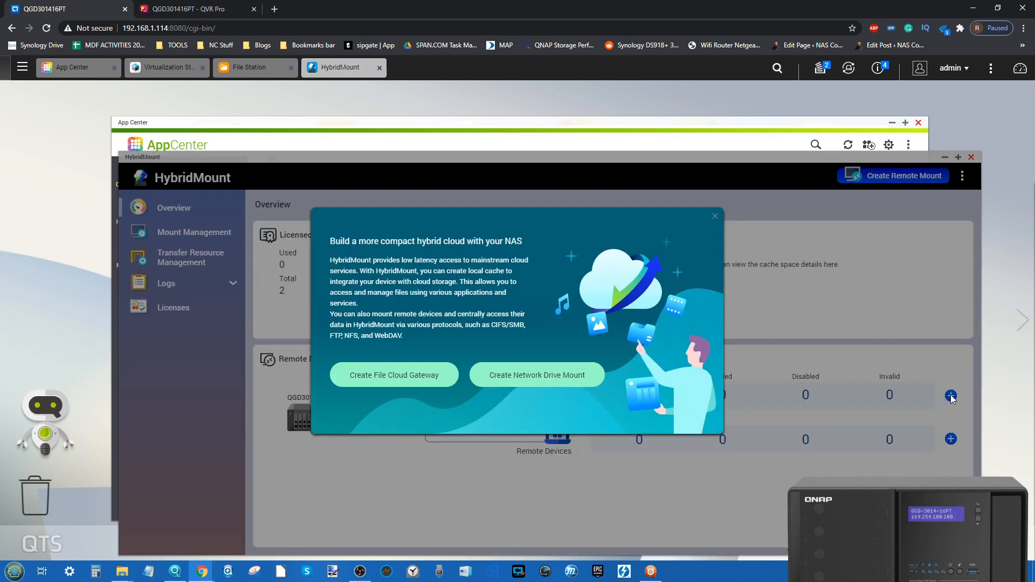
left_click(527, 377)
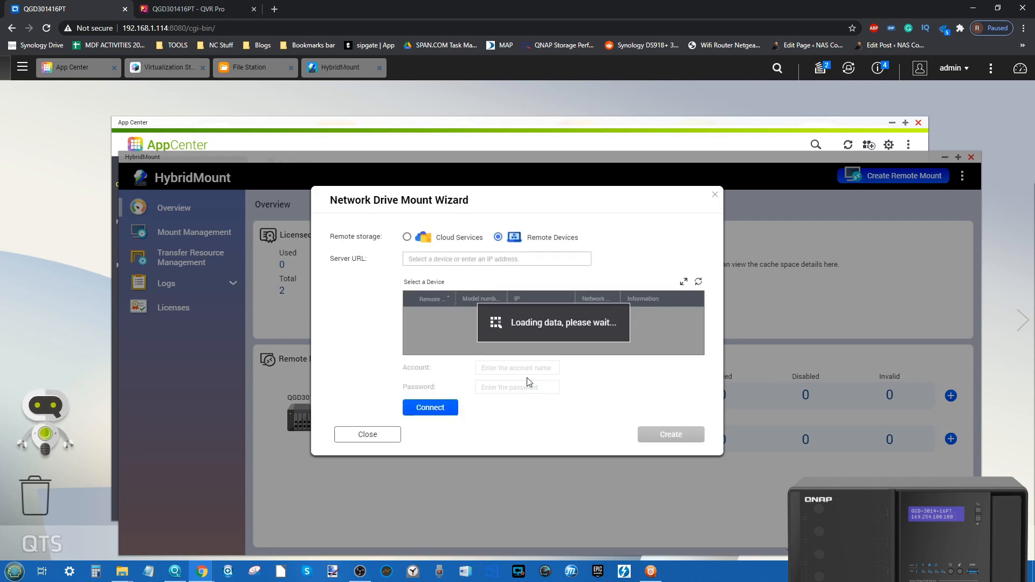
left_click(462, 238)
left_click(528, 266)
left_click(634, 263)
scroll(551, 330, "down", 1)
scroll(551, 330, "down", 5)
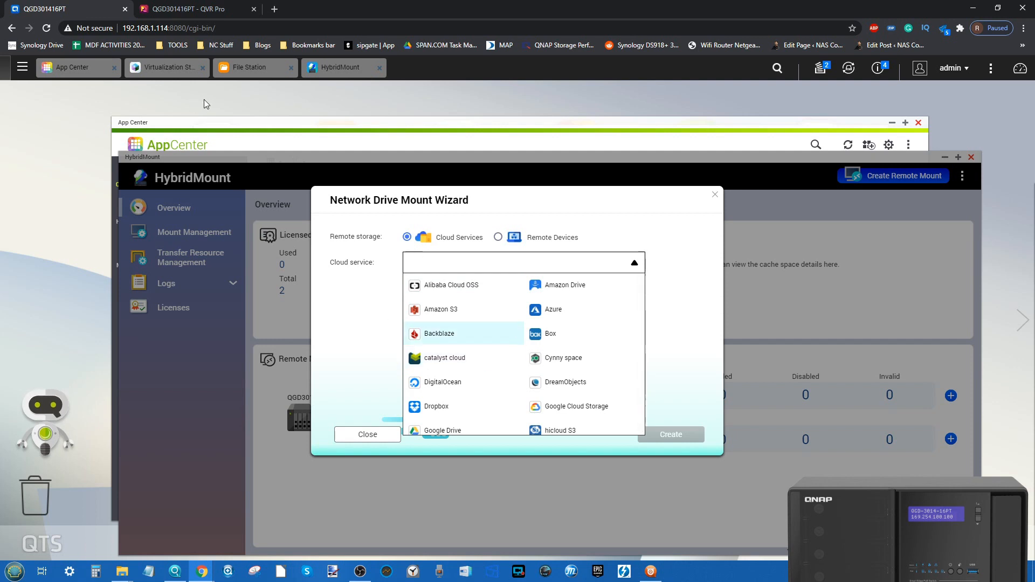
Open HBS 3 Hybrid Backup Sync and go through its five-page welcome introduction to reach the Overview
left_click(22, 70)
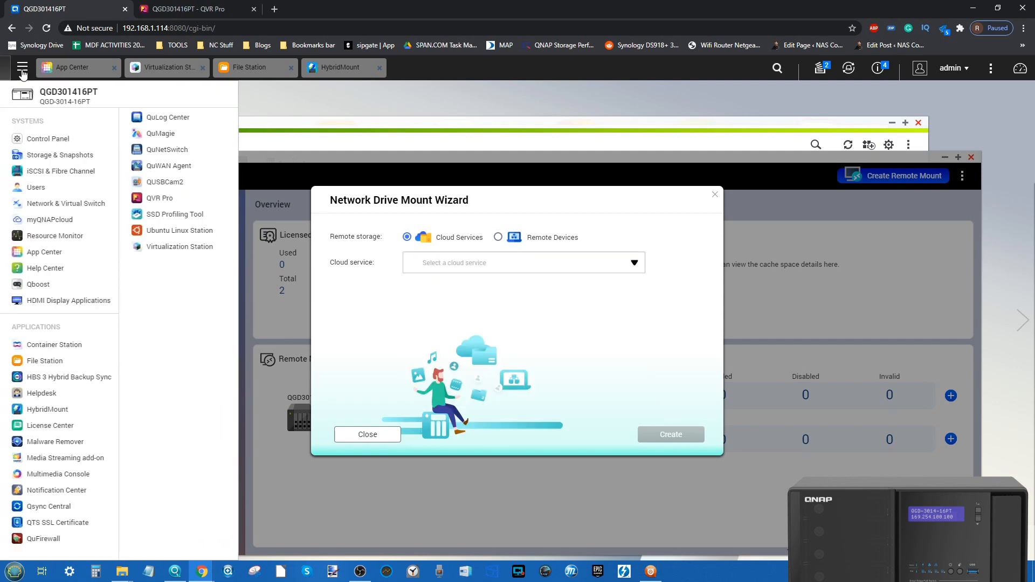
left_click(77, 376)
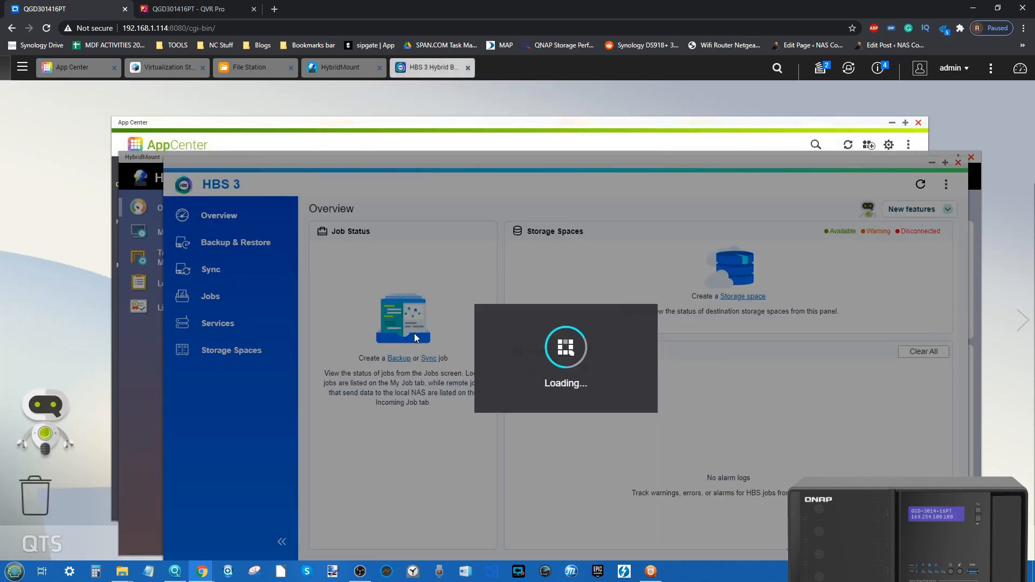
left_click(516, 442)
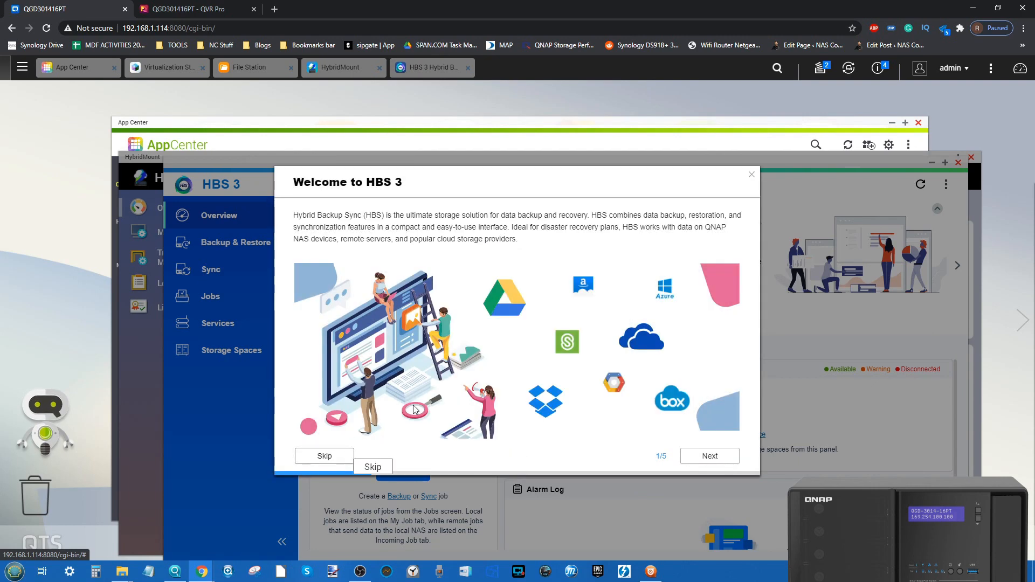
left_click(703, 457)
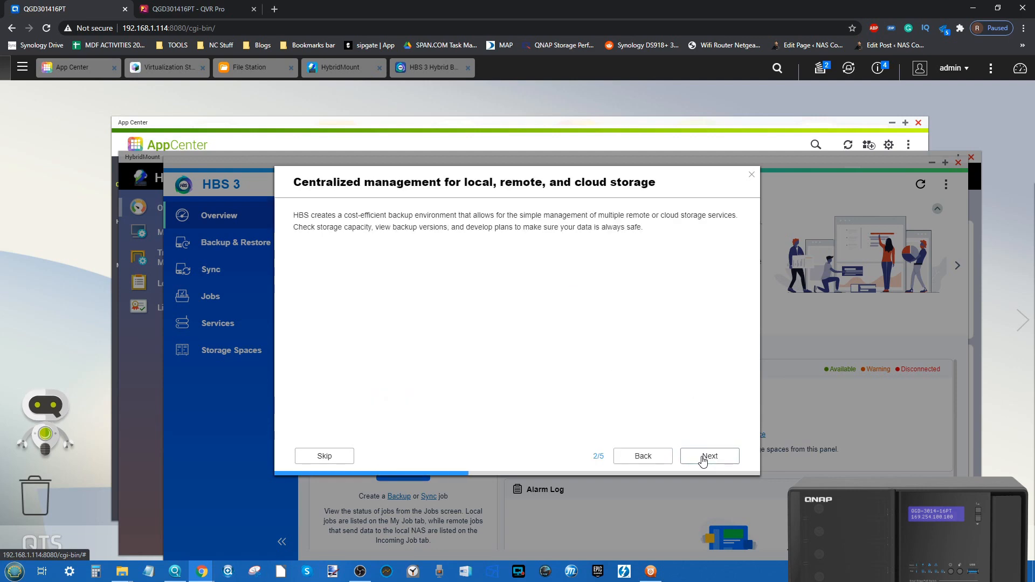
left_click(703, 457)
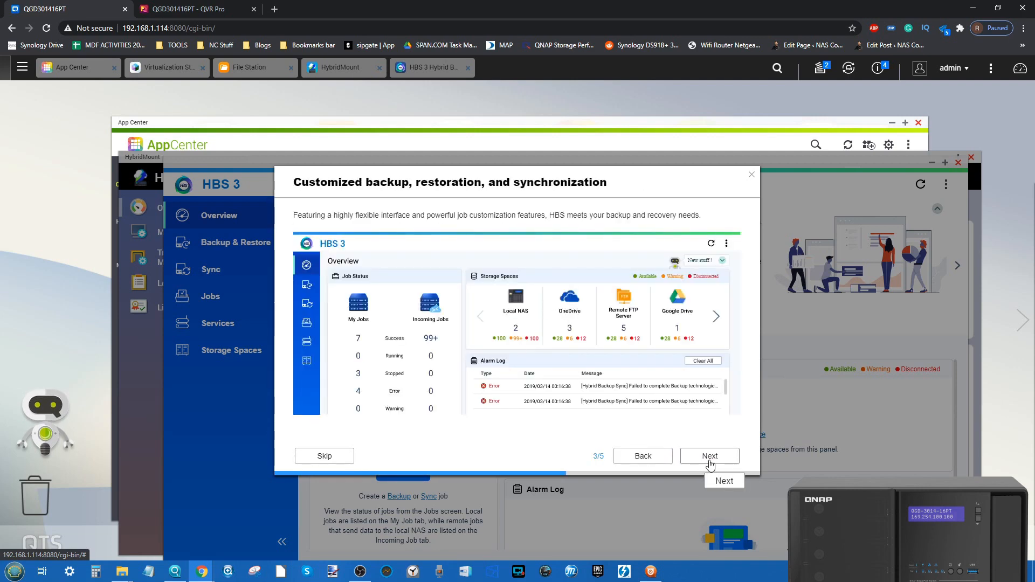
left_click(709, 464)
left_click(707, 462)
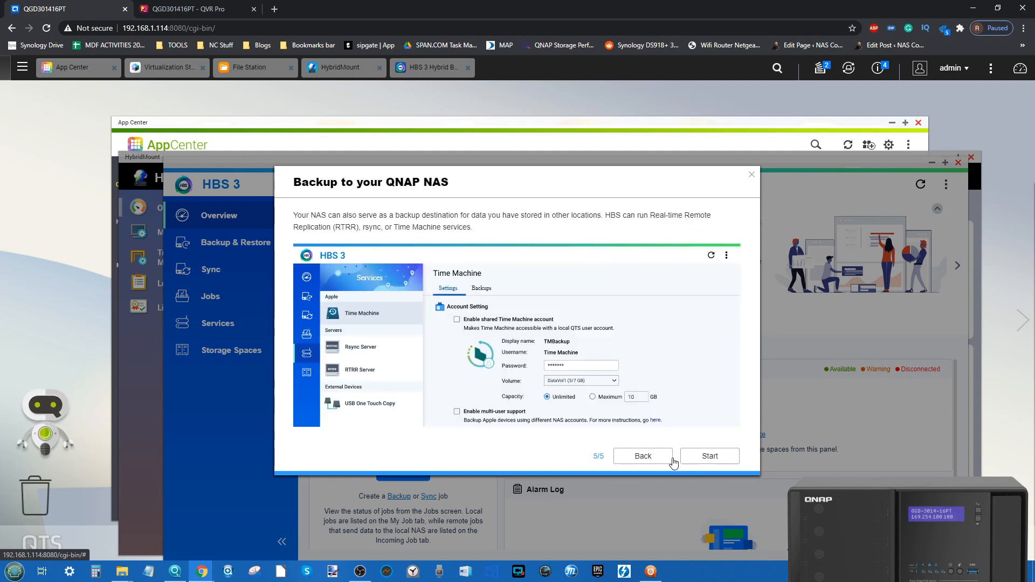
left_click(705, 458)
left_click(574, 345)
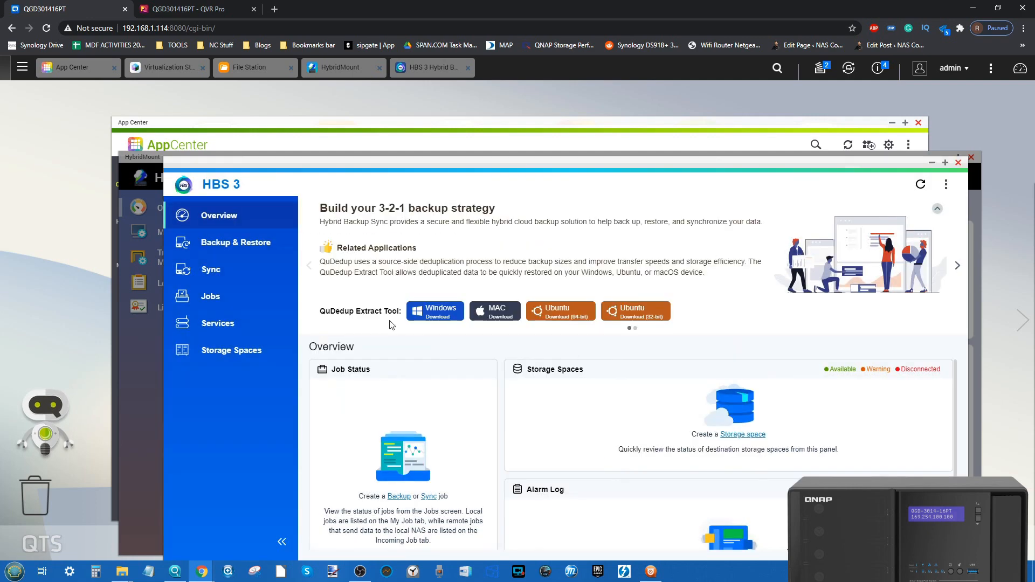
Move the HBS 3 window higher and view its Backup & Restore and Sync pages
left_click(319, 154)
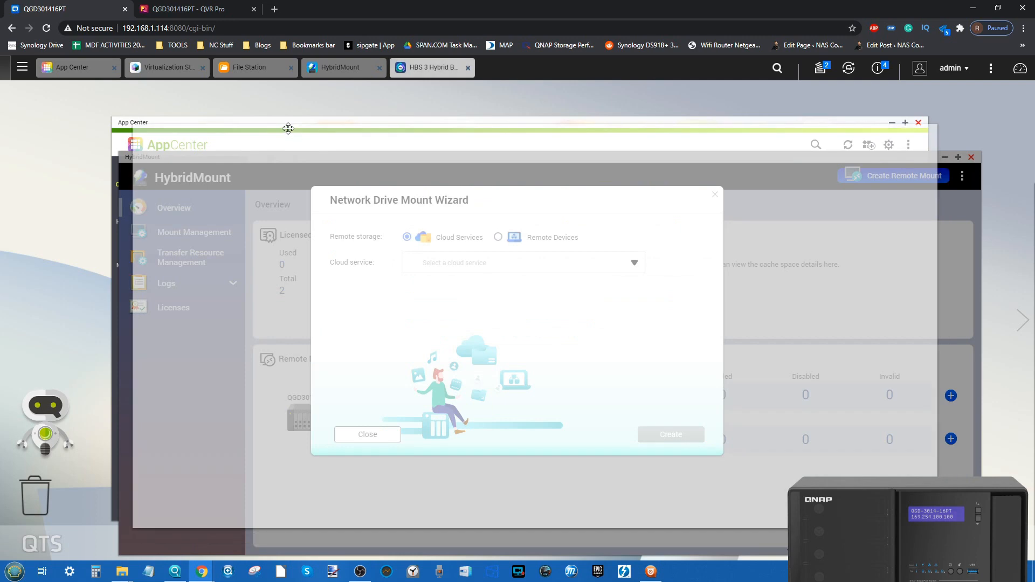
left_click(208, 211)
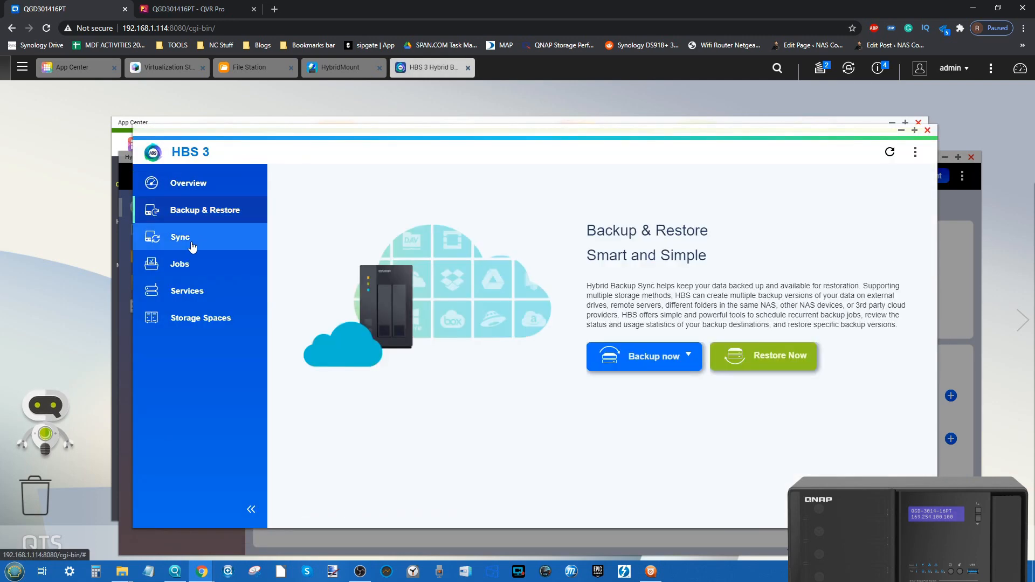
left_click(192, 249)
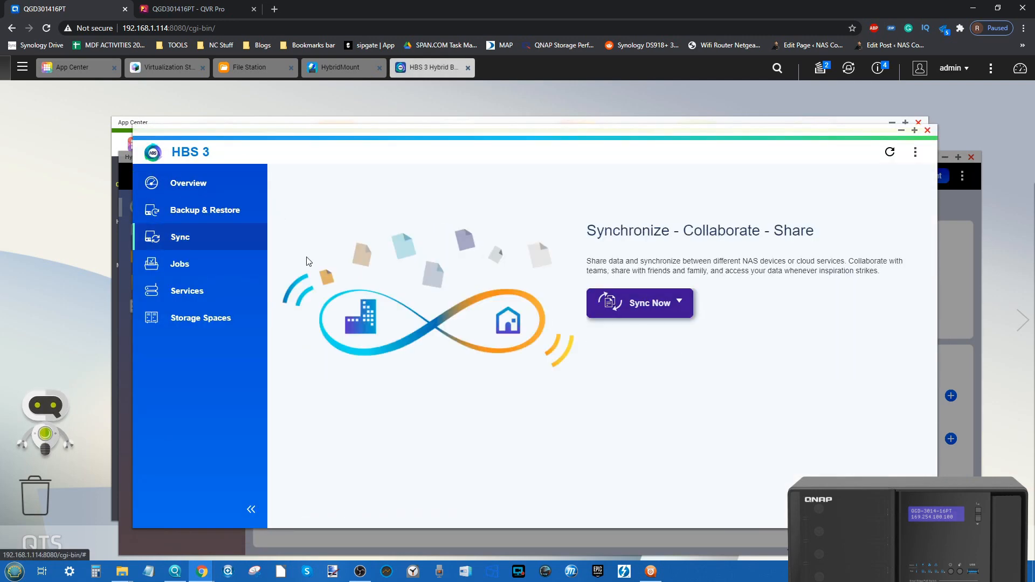
Start a Two-way Sync Job and examine the NAS and cloud server types offered as destination storage space
left_click(674, 304)
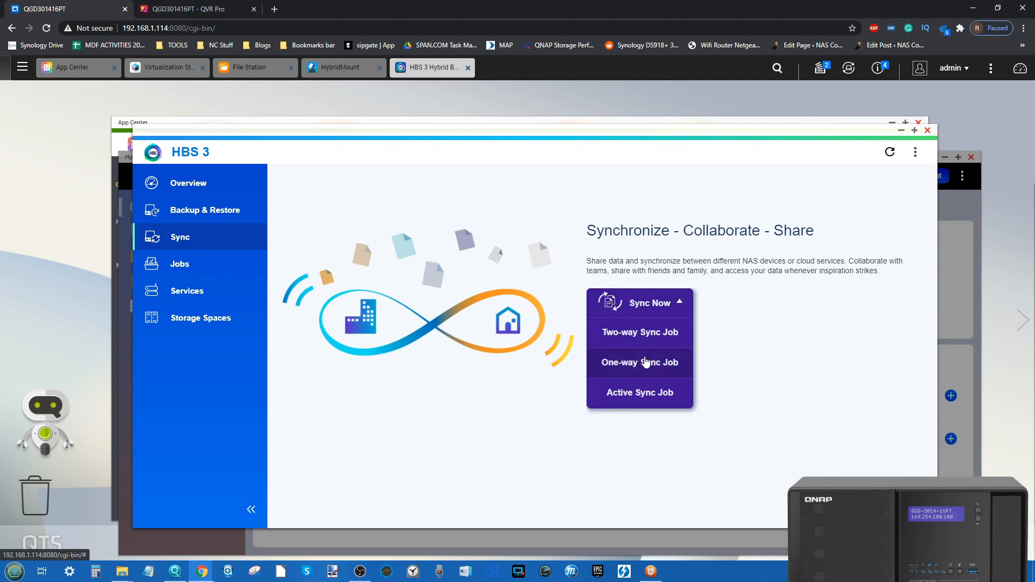
left_click(643, 335)
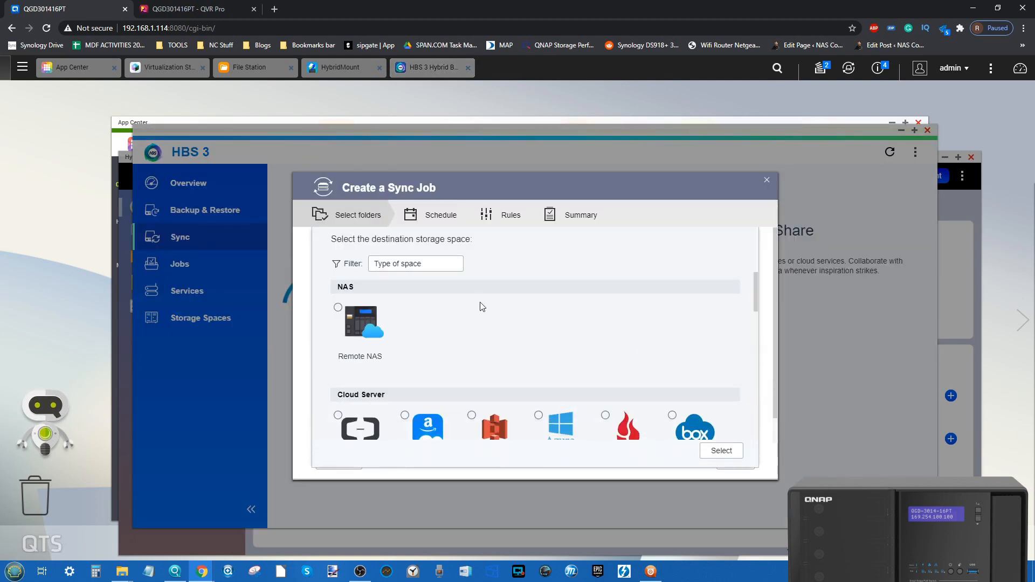
scroll(443, 319, "down", 3)
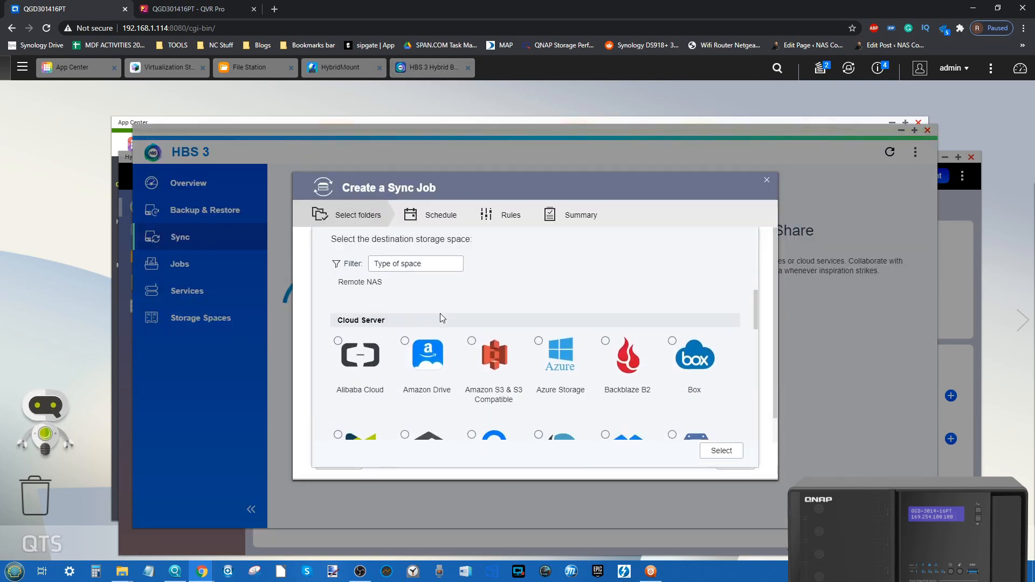
scroll(440, 316, "down", 5)
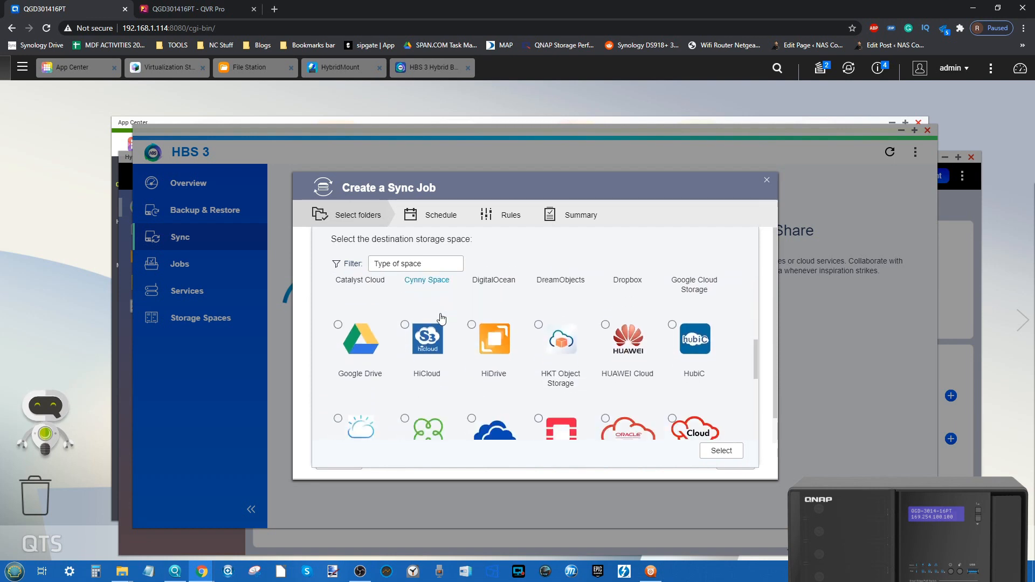
scroll(442, 319, "down", 1)
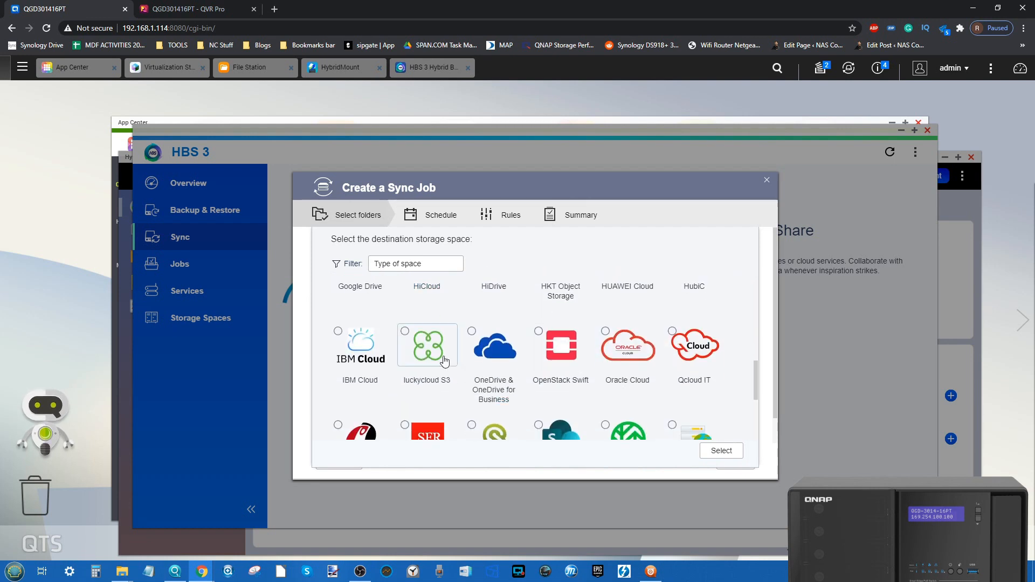
scroll(631, 377, "down", 3)
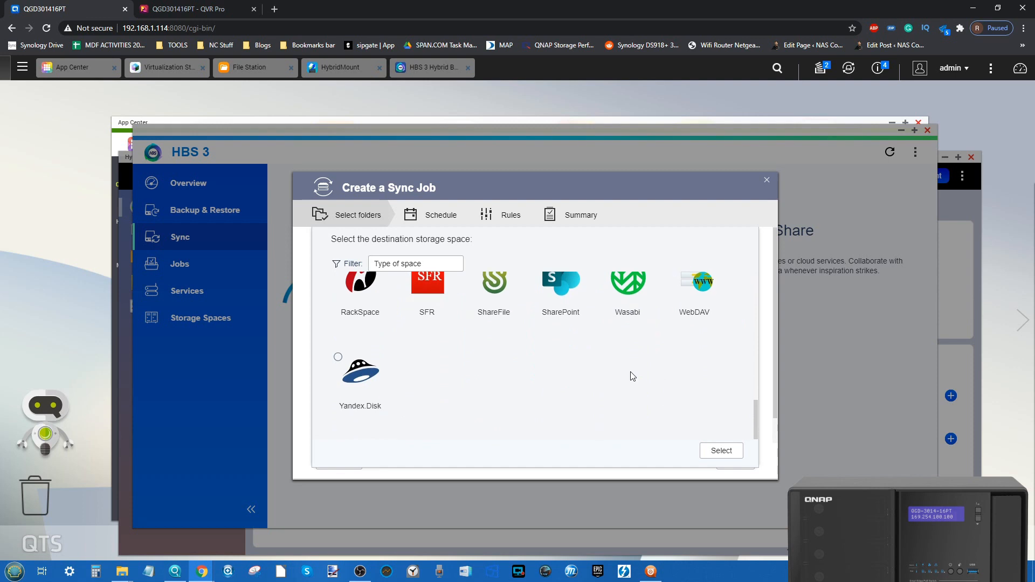
scroll(632, 377, "up", 6)
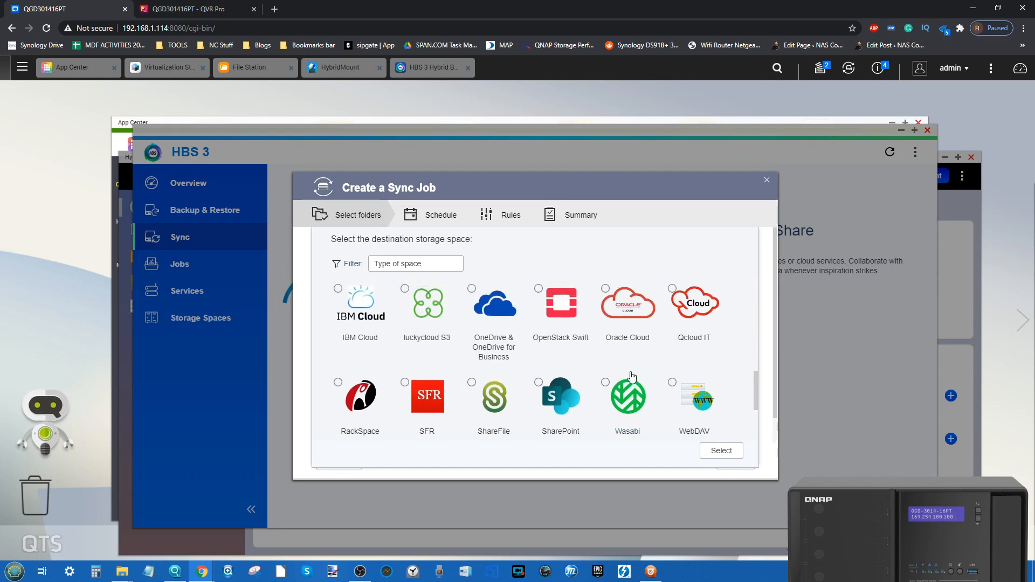
Cancel the sync job setup and close HBS 3, the Network Drive Mount Wizard and HybridMount
scroll(632, 376, "up", 1)
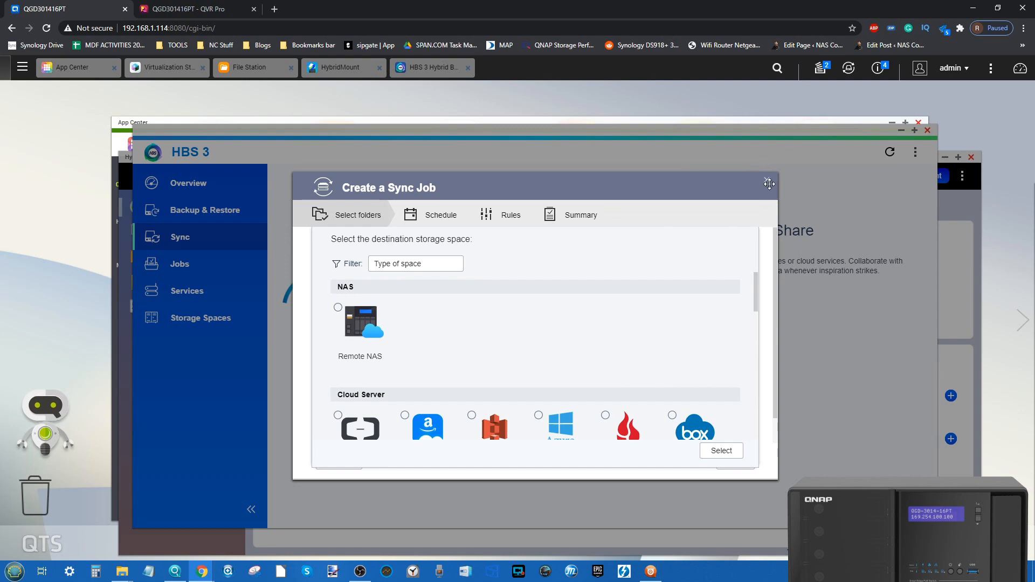
left_click(766, 184)
left_click(927, 132)
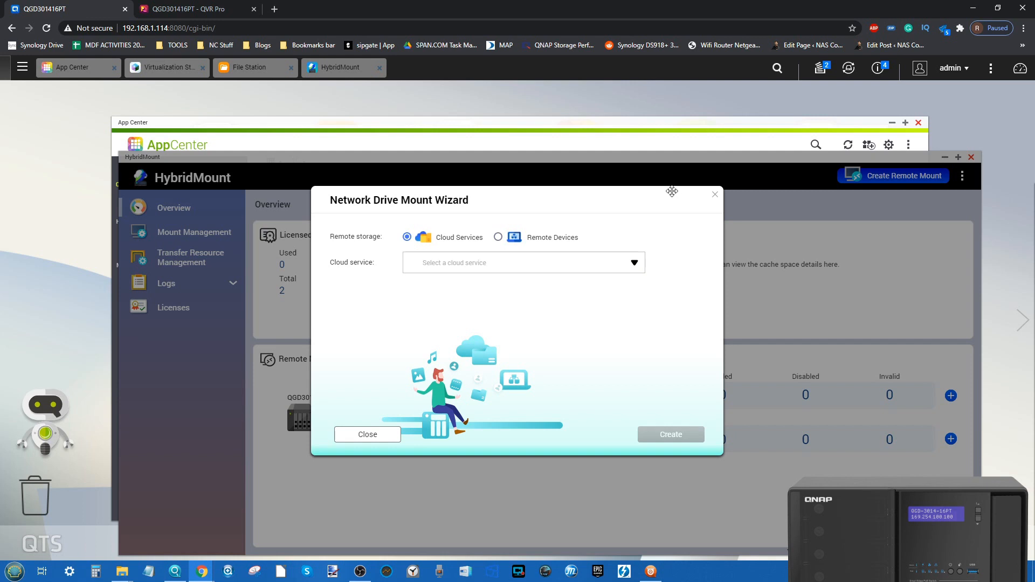
left_click(716, 195)
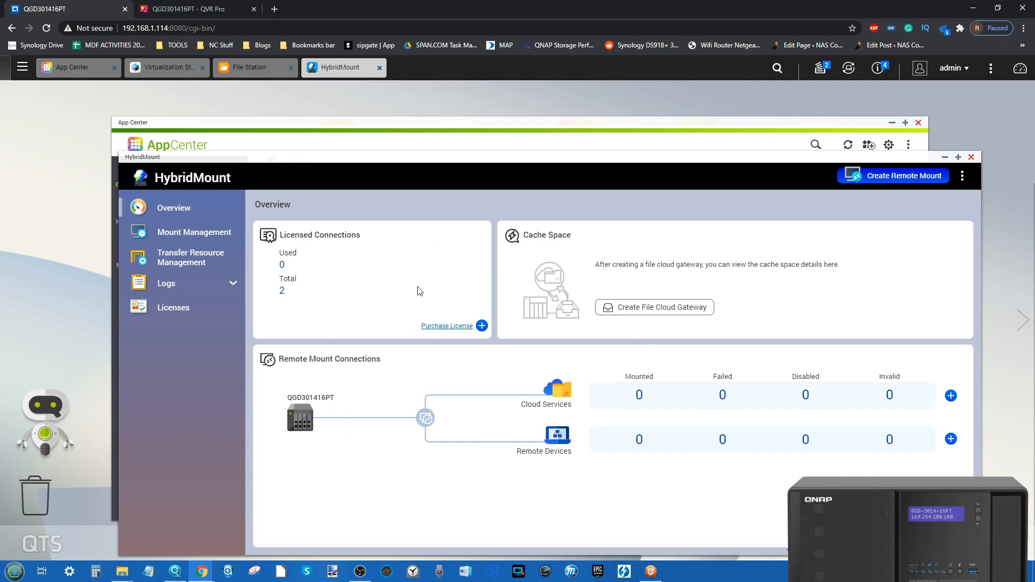
left_click(972, 157)
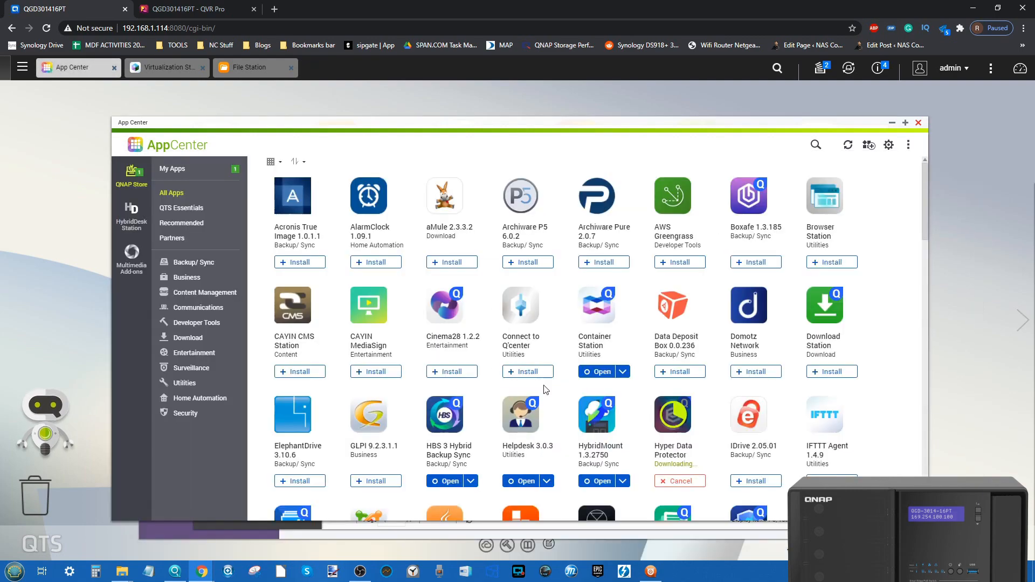
Read the VJBOD Cloud details near the end of the App Center catalogue, and close them
scroll(545, 389, "down", 10)
scroll(545, 389, "down", 2)
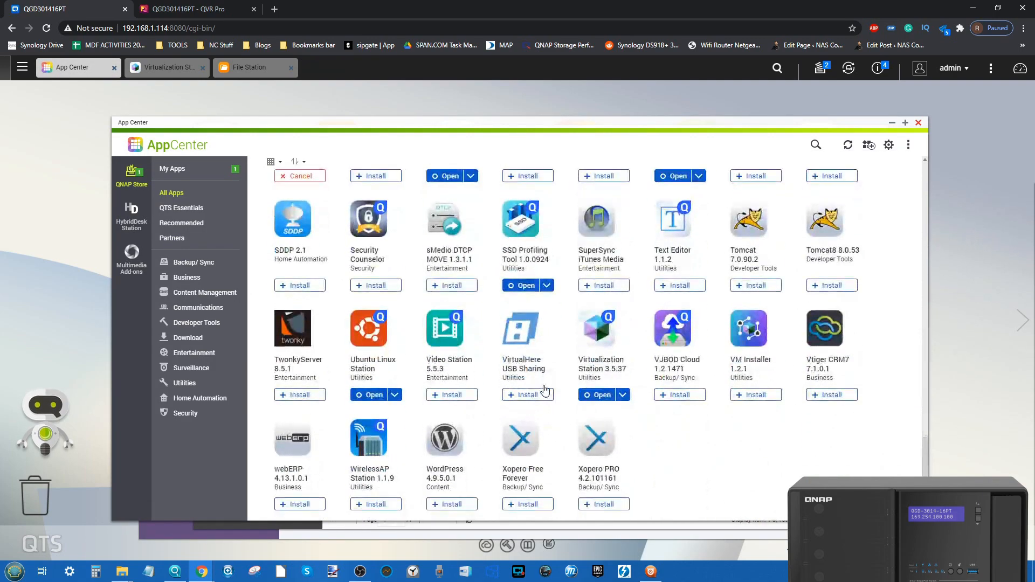
left_click(678, 349)
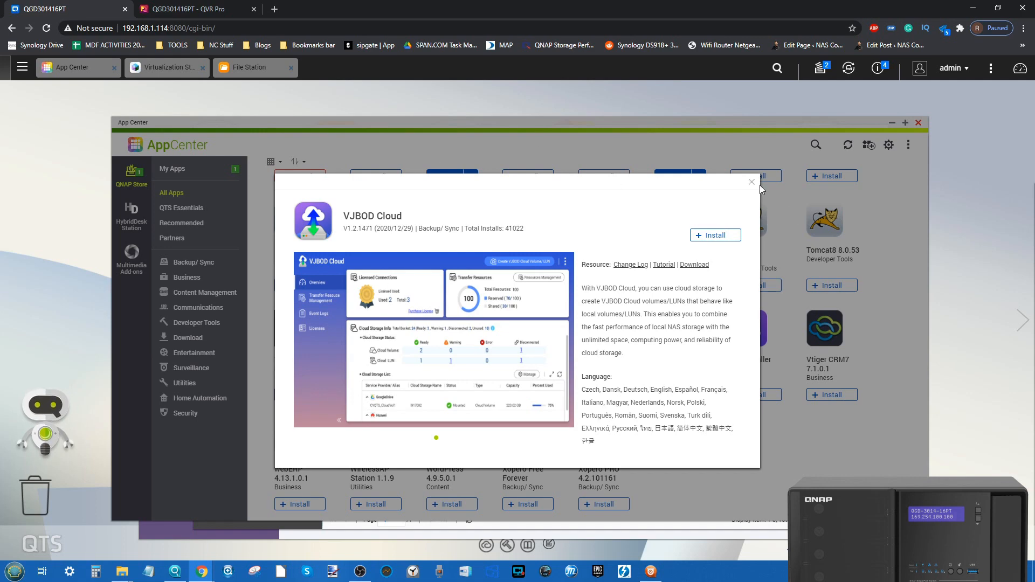
left_click(752, 182)
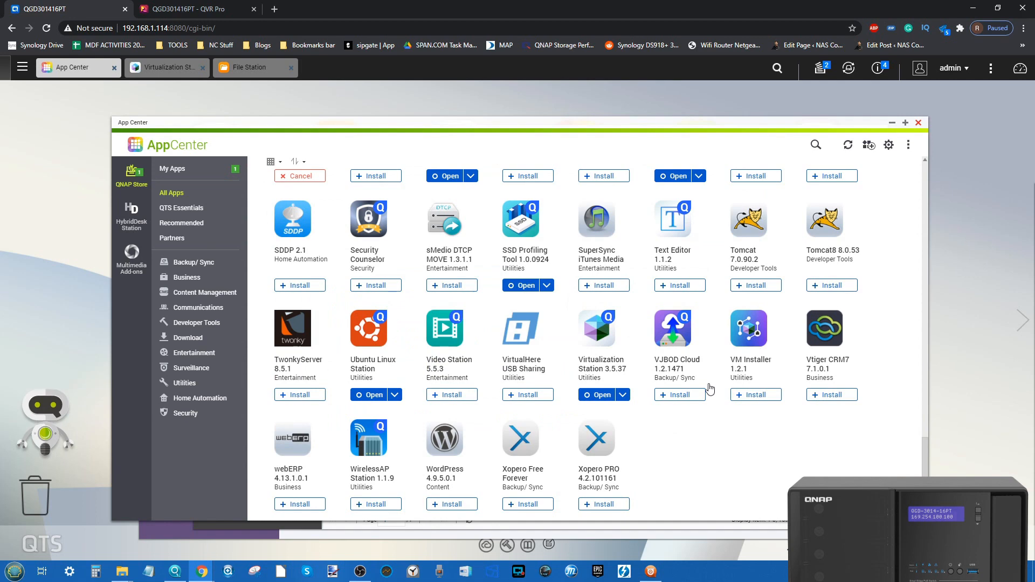
Open the VM Installer details in App Center and install the app
left_click(751, 326)
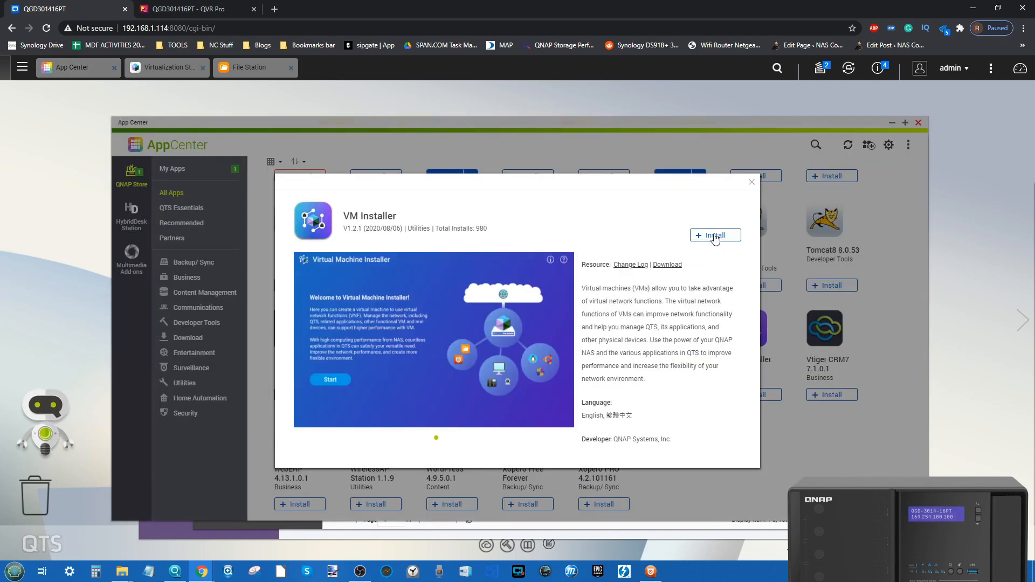
left_click(715, 236)
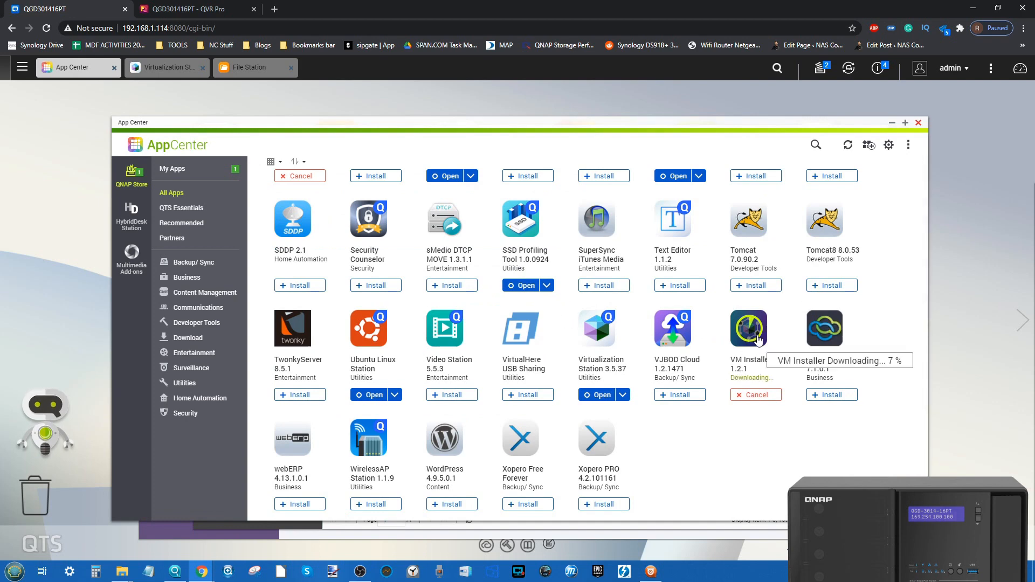
Bring up Virtualization Station, view its Overview page of virtual machines, and close it
left_click(172, 69)
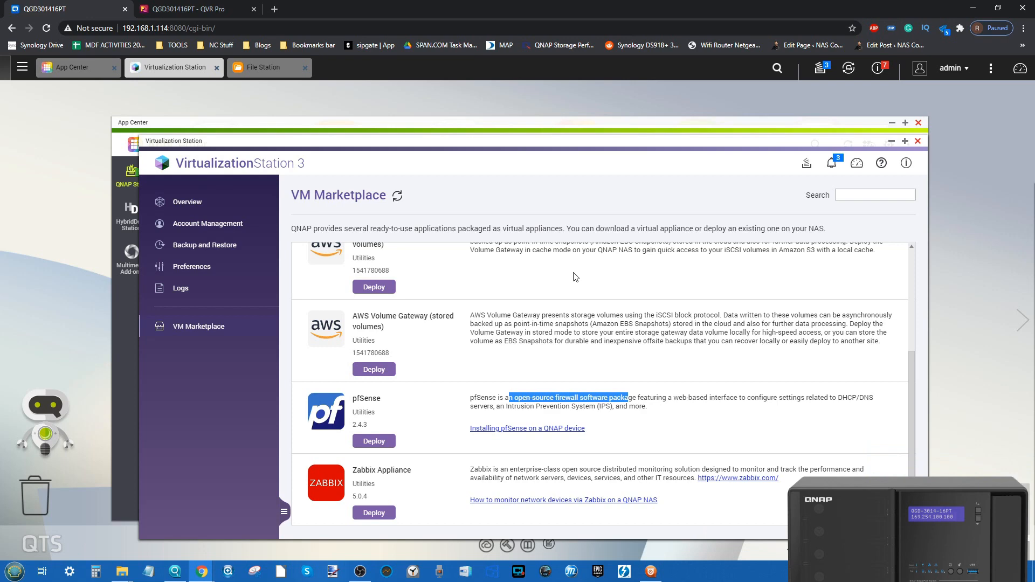
left_click(183, 202)
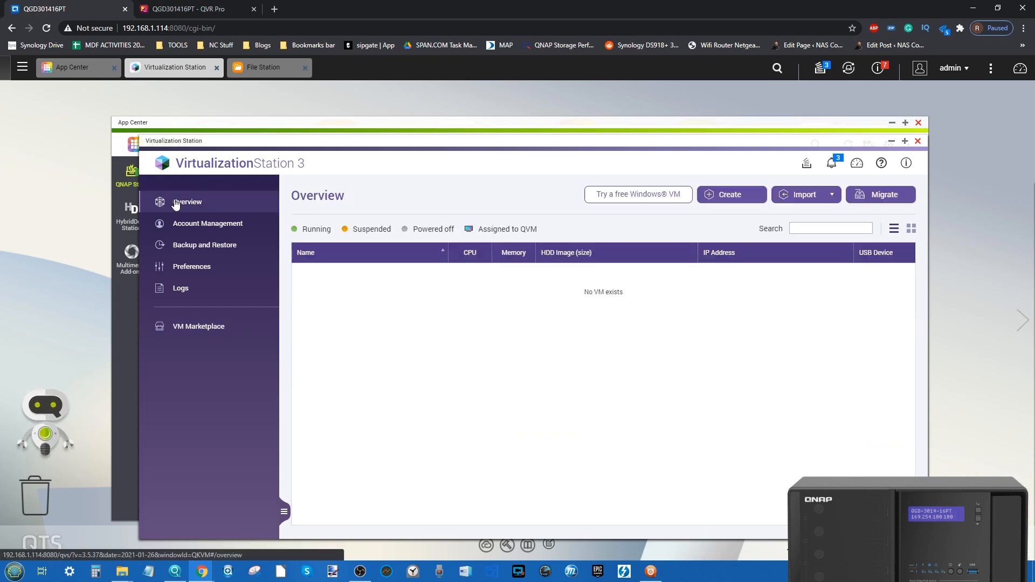
left_click(917, 142)
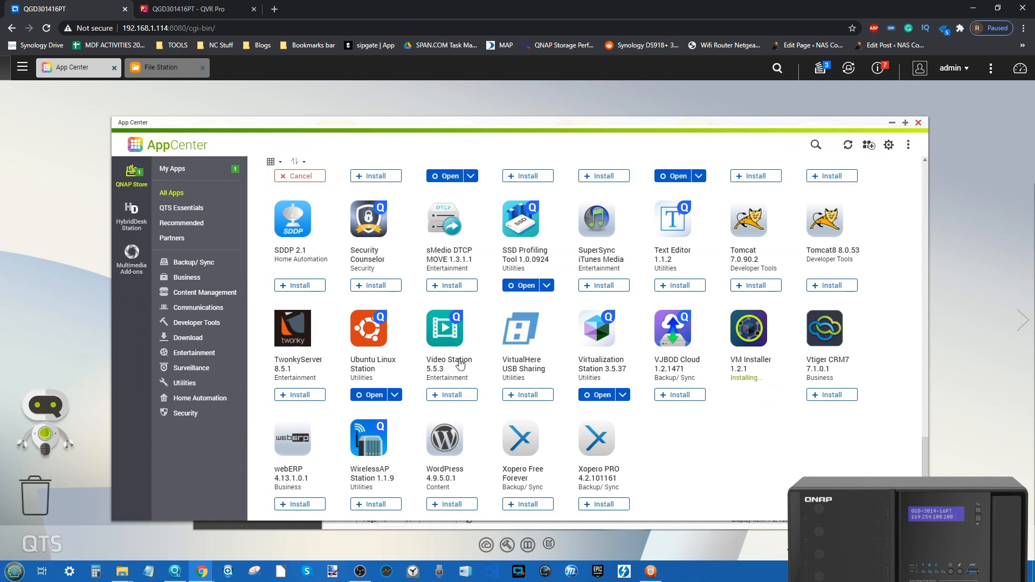
Look back through the surveillance and utility apps in App Center, and read the QuObjects details
scroll(452, 415, "up", 3)
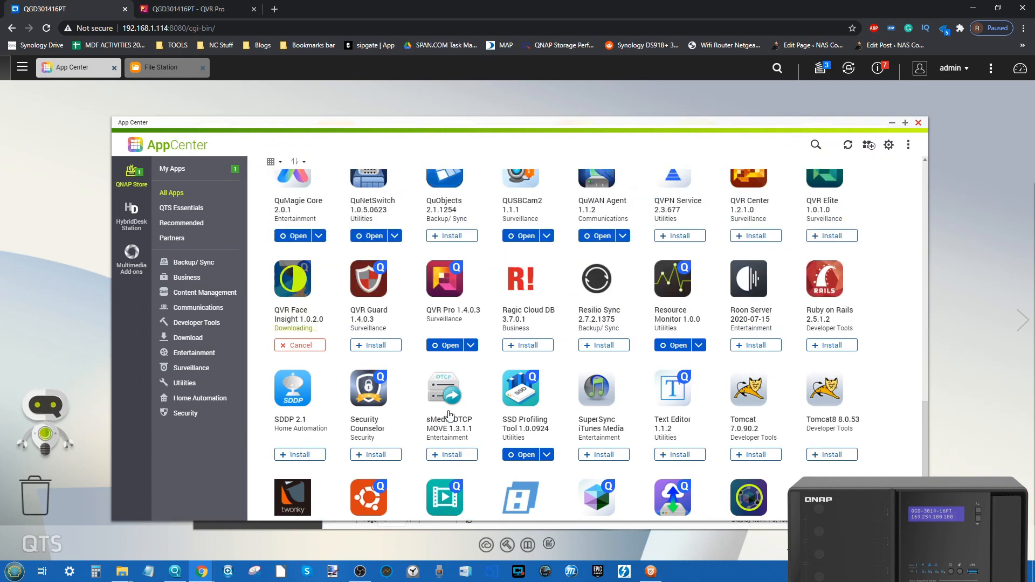
scroll(549, 421, "up", 1)
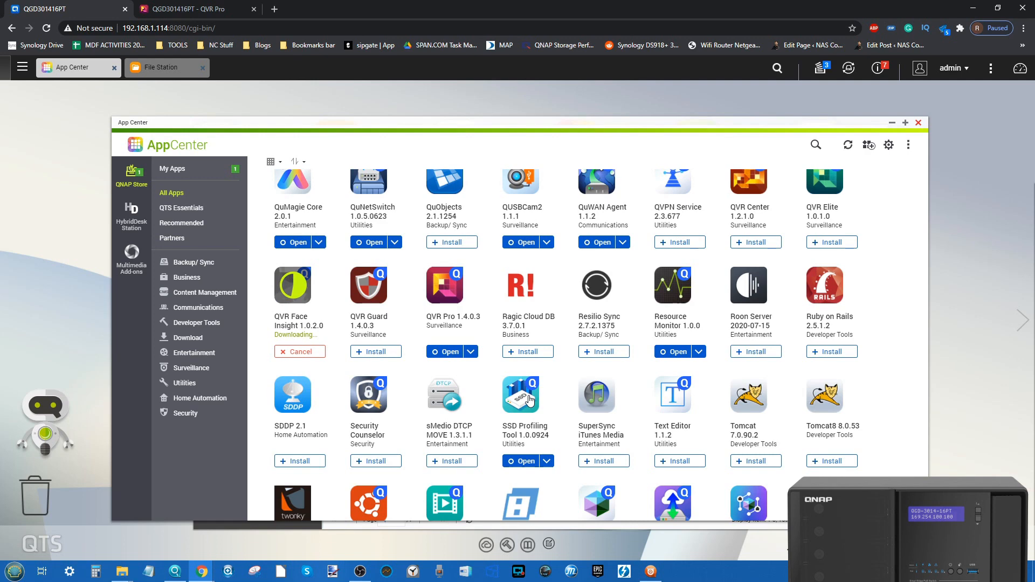
scroll(530, 399, "up", 2)
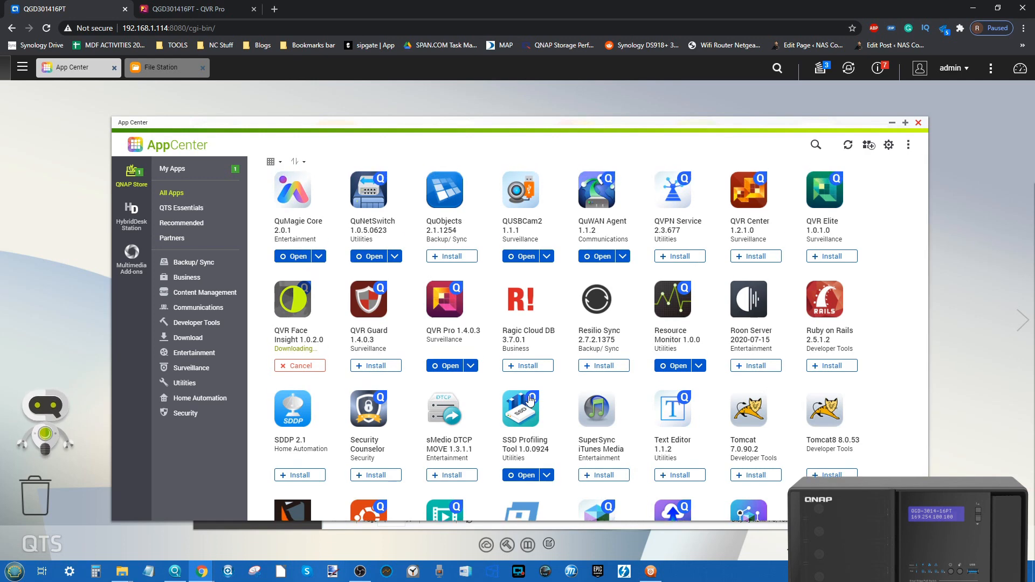
scroll(528, 399, "up", 4)
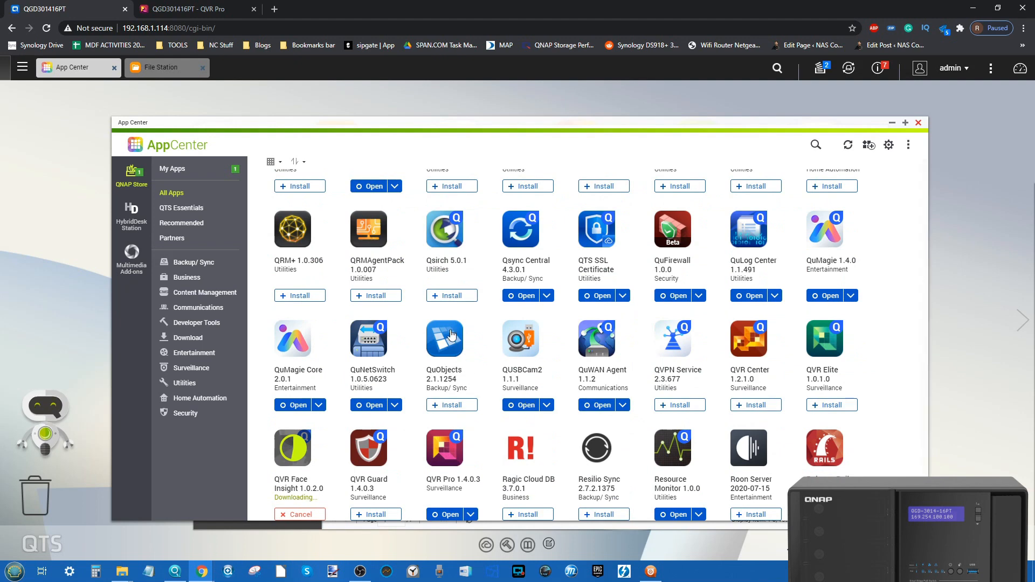
left_click(454, 339)
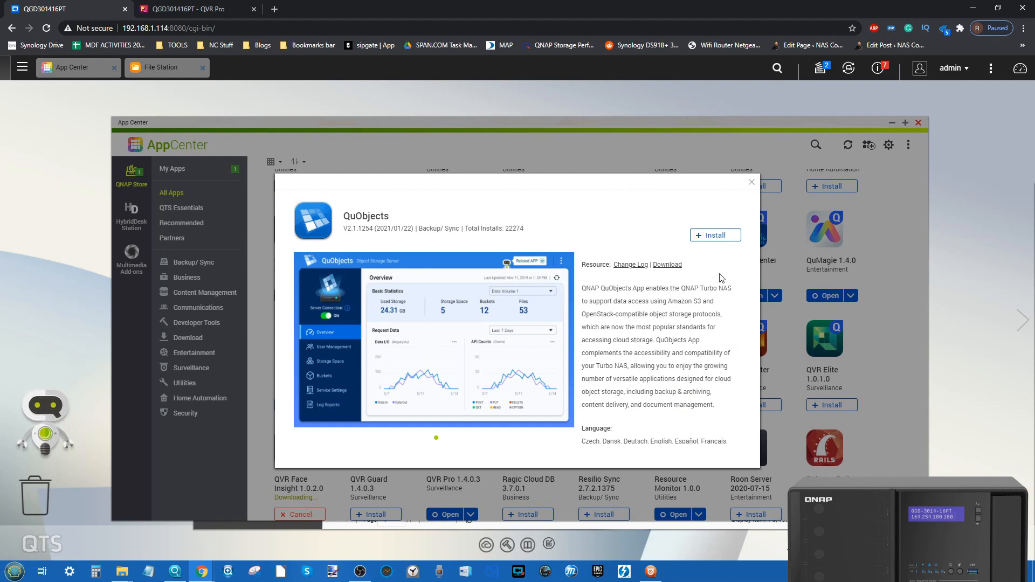
left_click(752, 183)
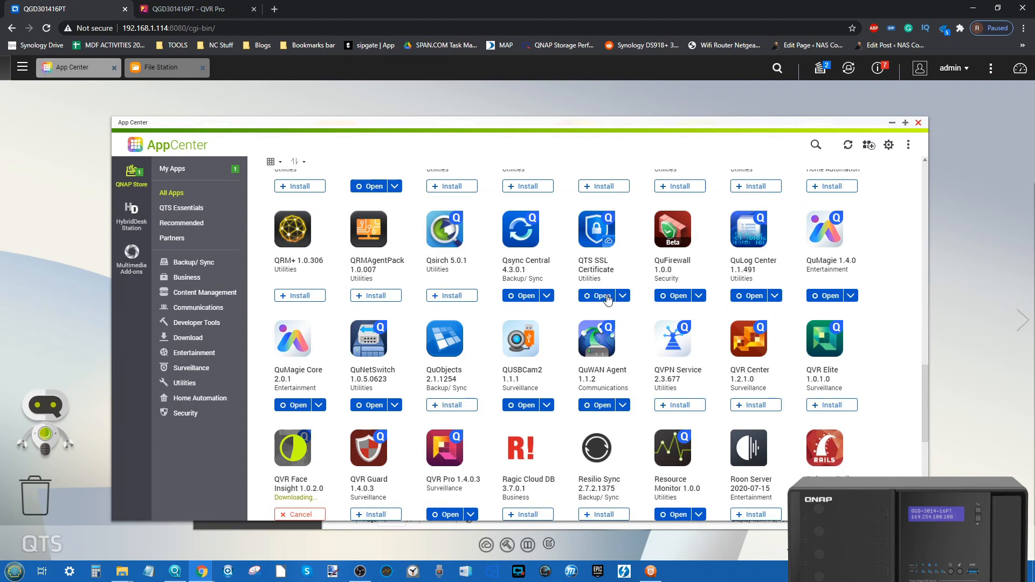
Look over the apps around QuFirewall and QVR Center, and read the QVPN Service details
scroll(572, 307, "up", 2)
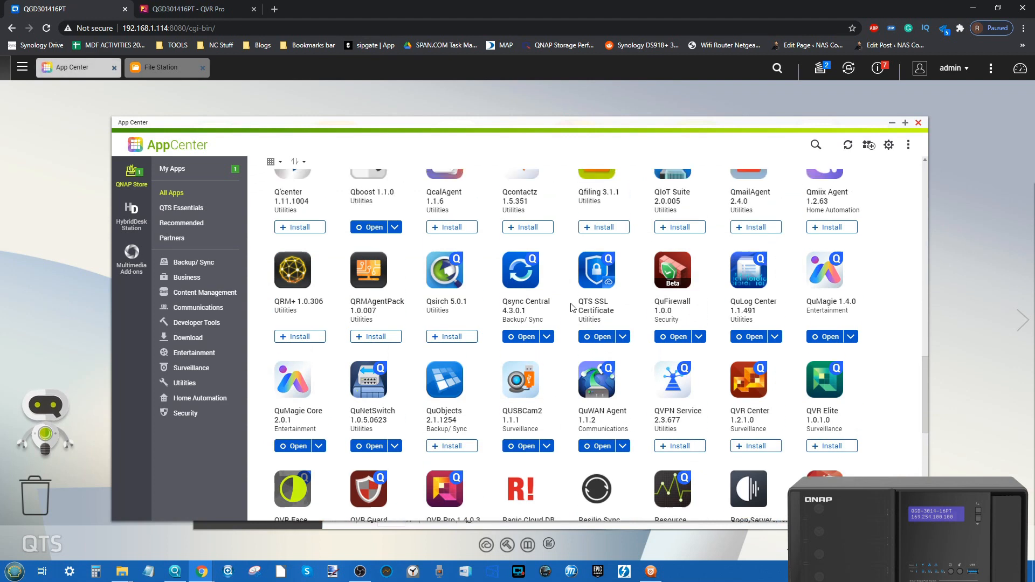
scroll(739, 388, "down", 1)
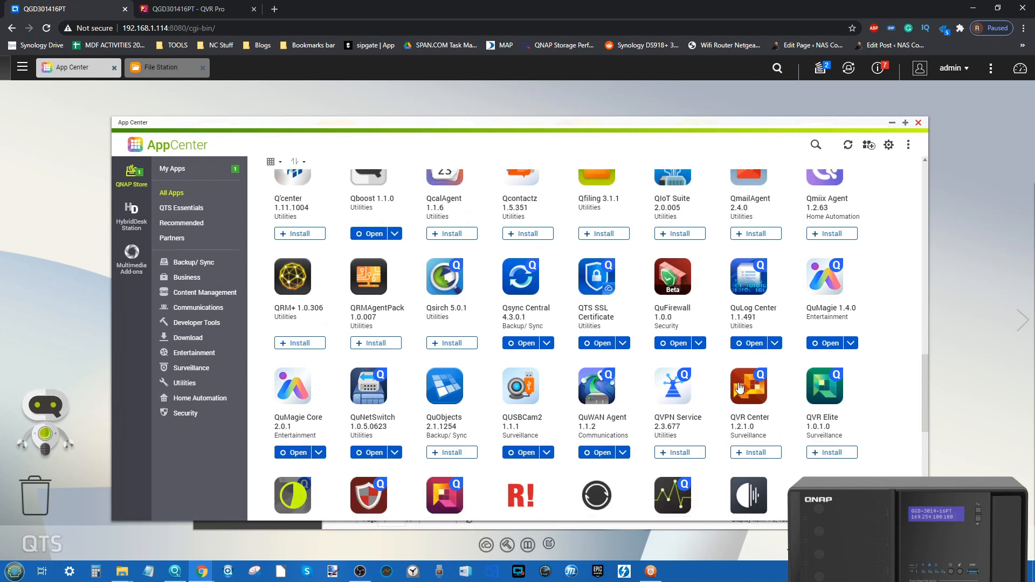
scroll(739, 388, "down", 2)
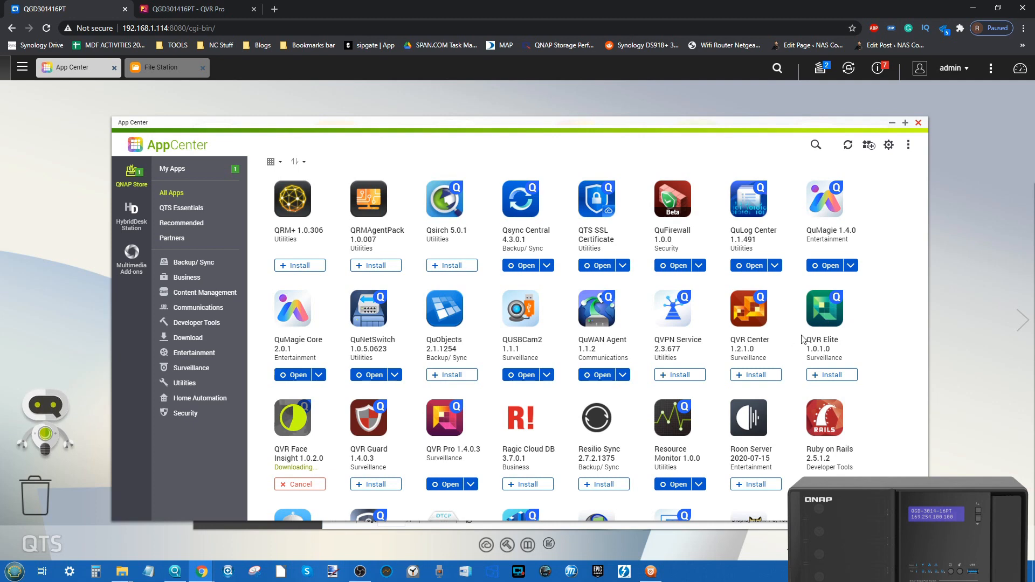
left_click(683, 328)
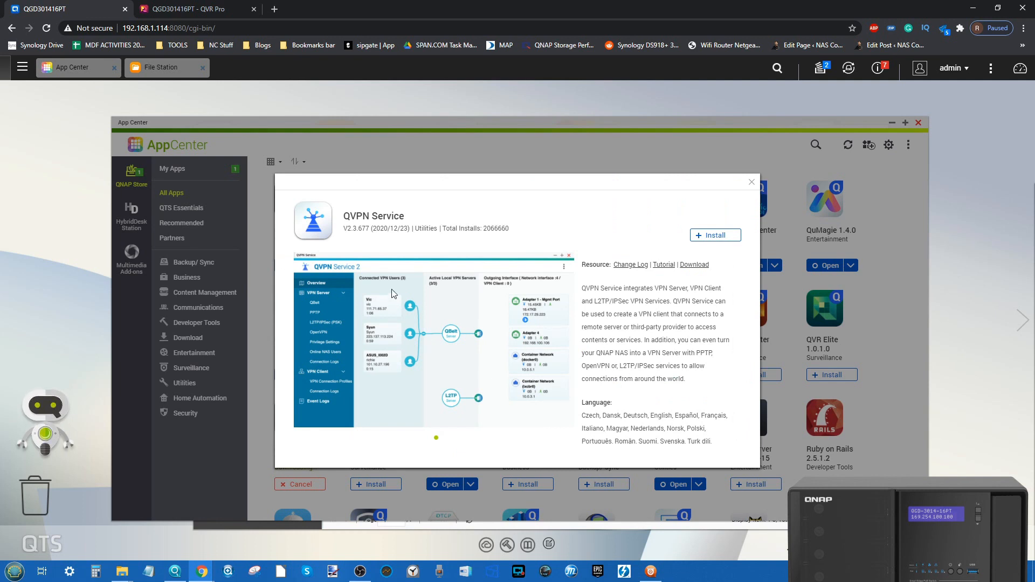
left_click(753, 183)
Browse the App Center catalogue back to its beginning and read the Boxafe details
scroll(675, 321, "up", 1)
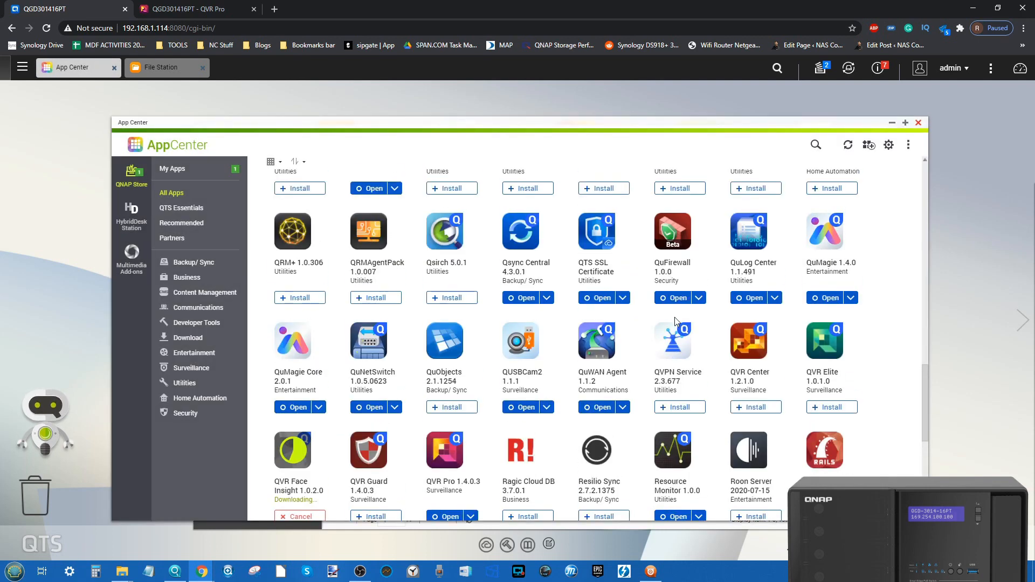
scroll(675, 322, "up", 3)
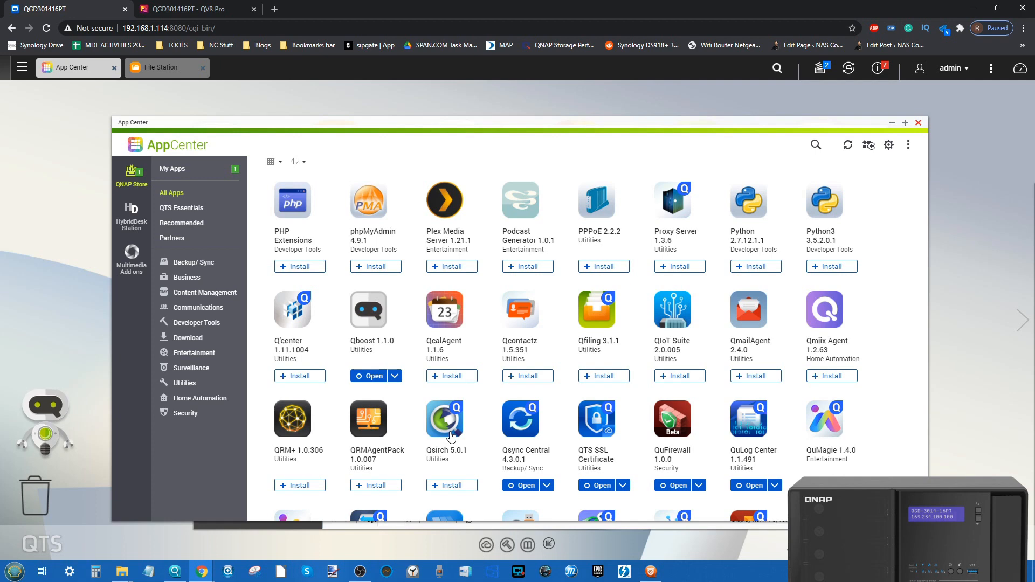
scroll(452, 436, "up", 4)
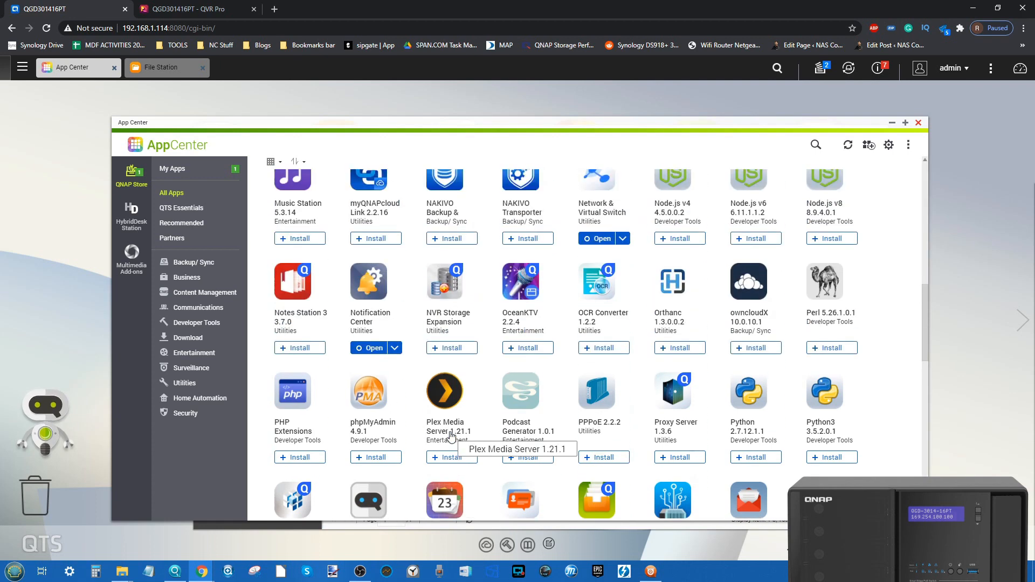
scroll(452, 435, "up", 2)
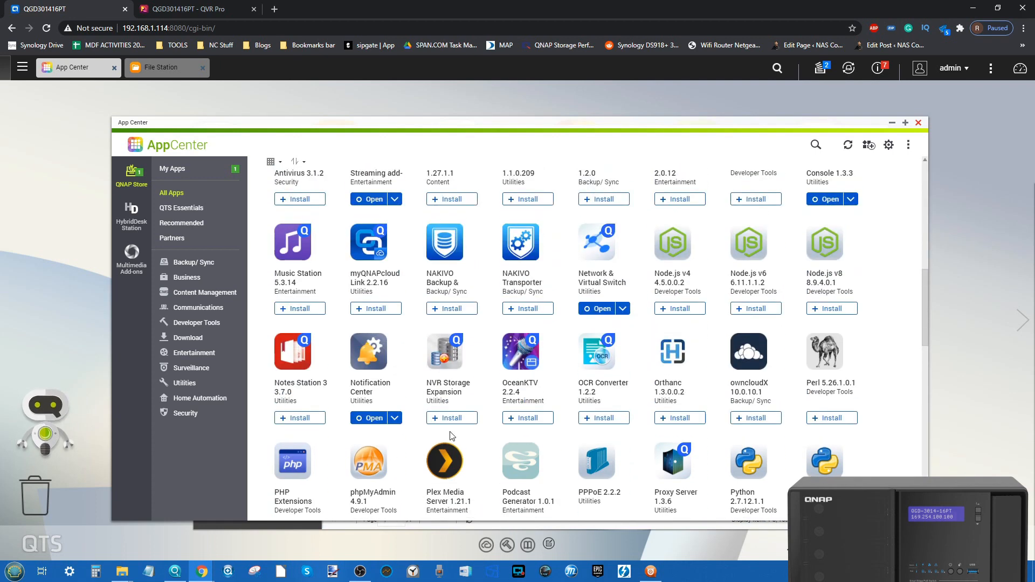
scroll(452, 436, "up", 2)
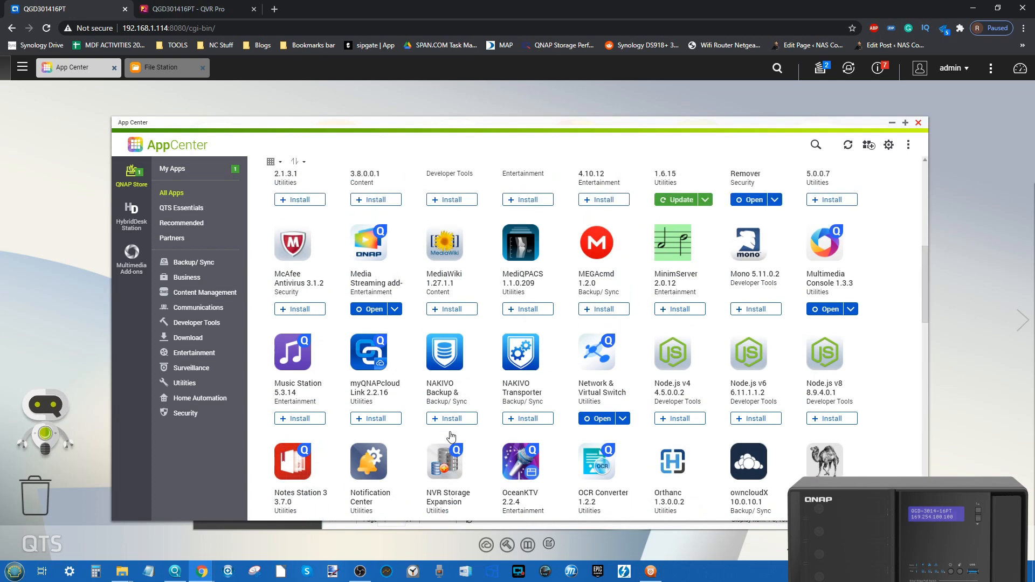
scroll(452, 436, "up", 1)
scroll(452, 436, "up", 2)
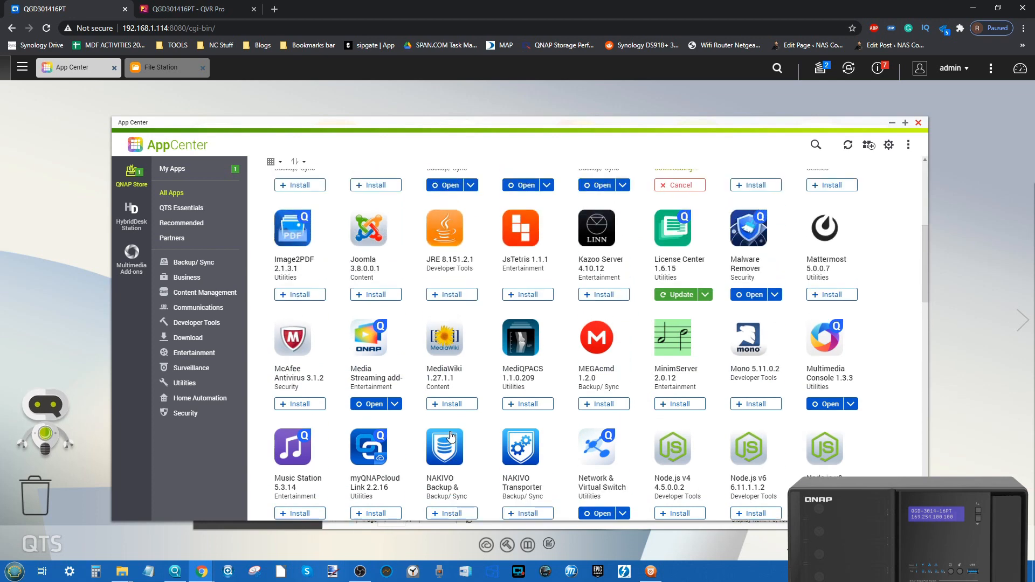
scroll(451, 436, "up", 3)
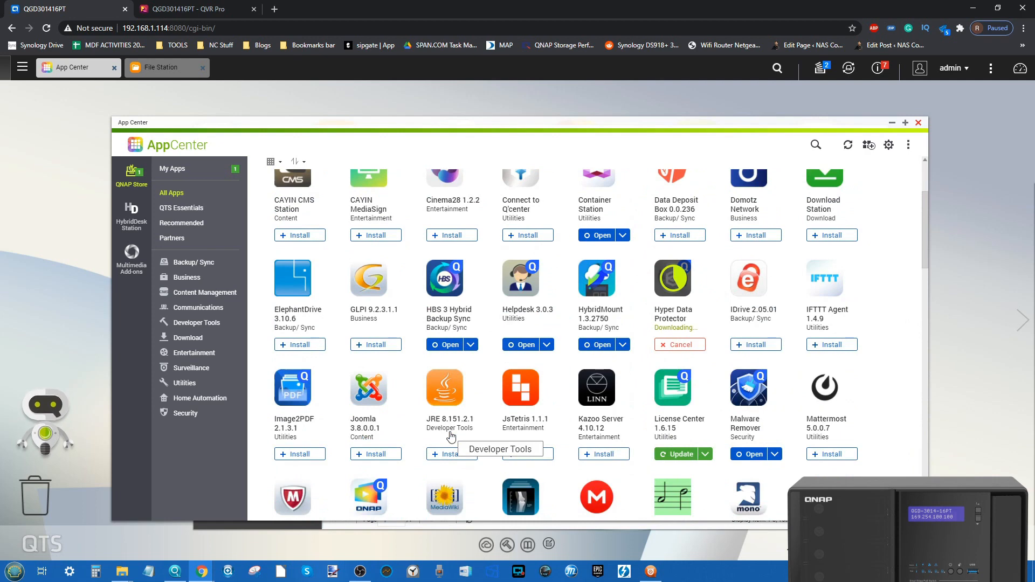
scroll(452, 436, "up", 2)
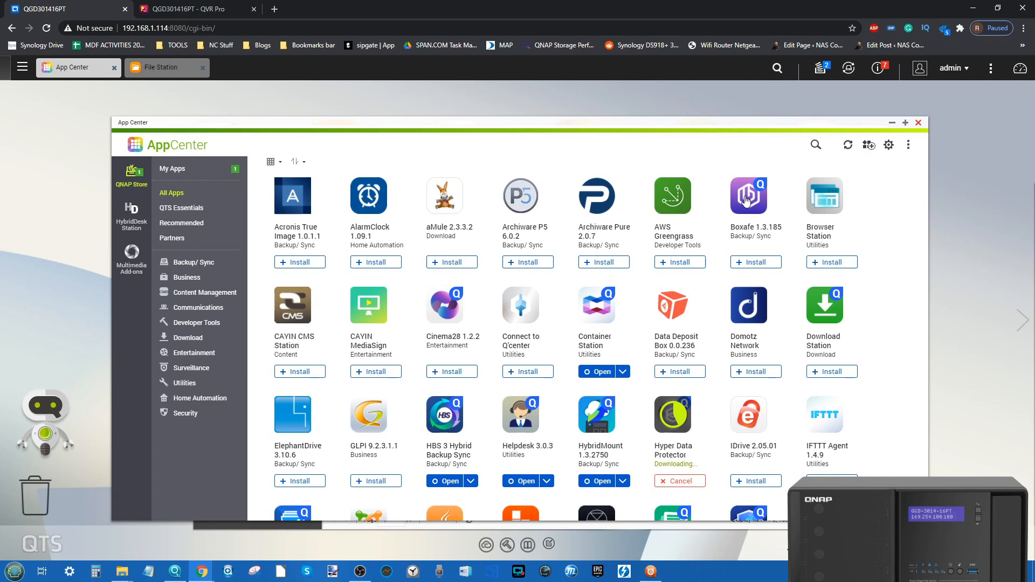
left_click(747, 201)
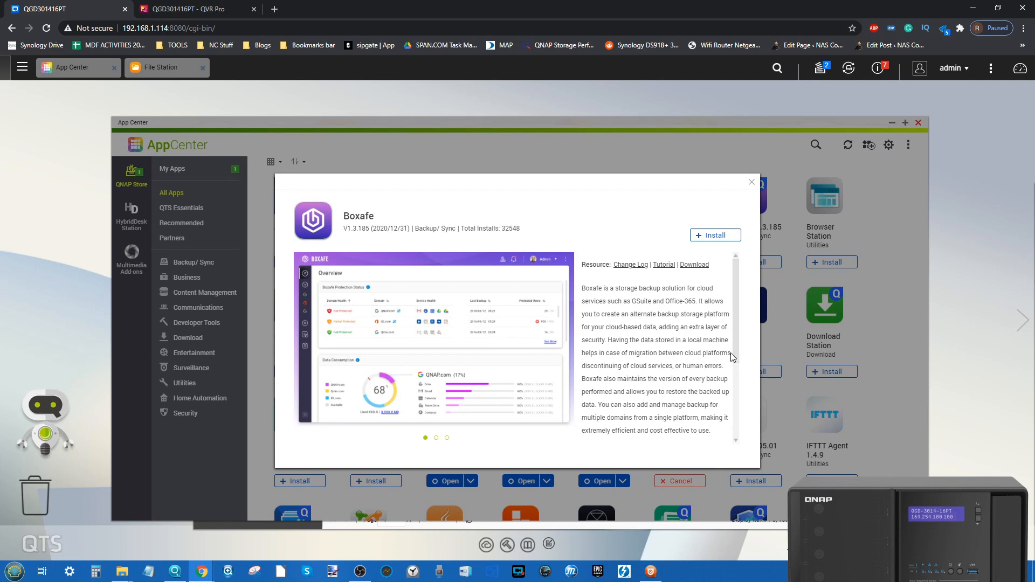
left_click(750, 185)
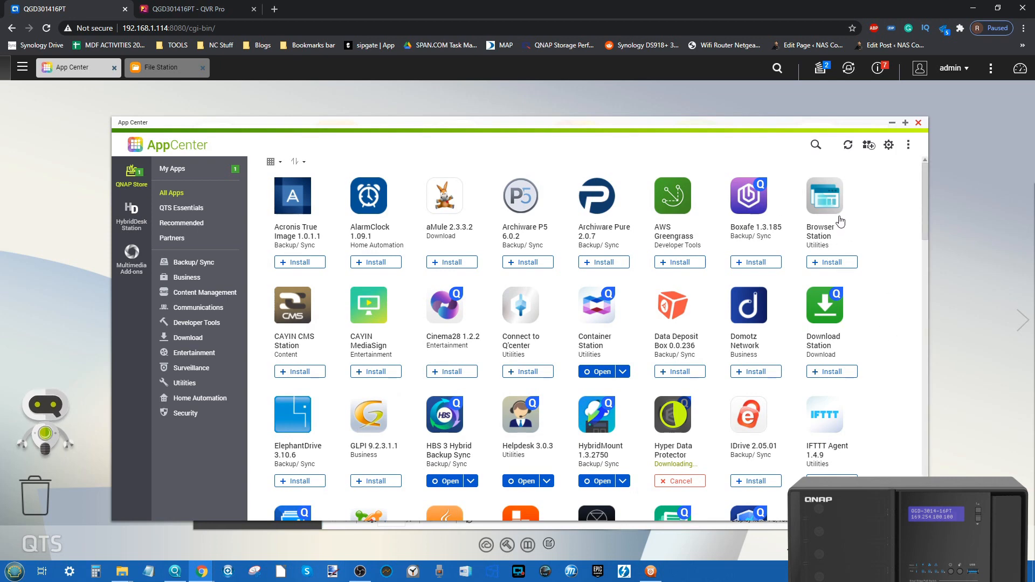
Skim through the whole list of available apps in App Center once more
scroll(478, 328, "down", 10)
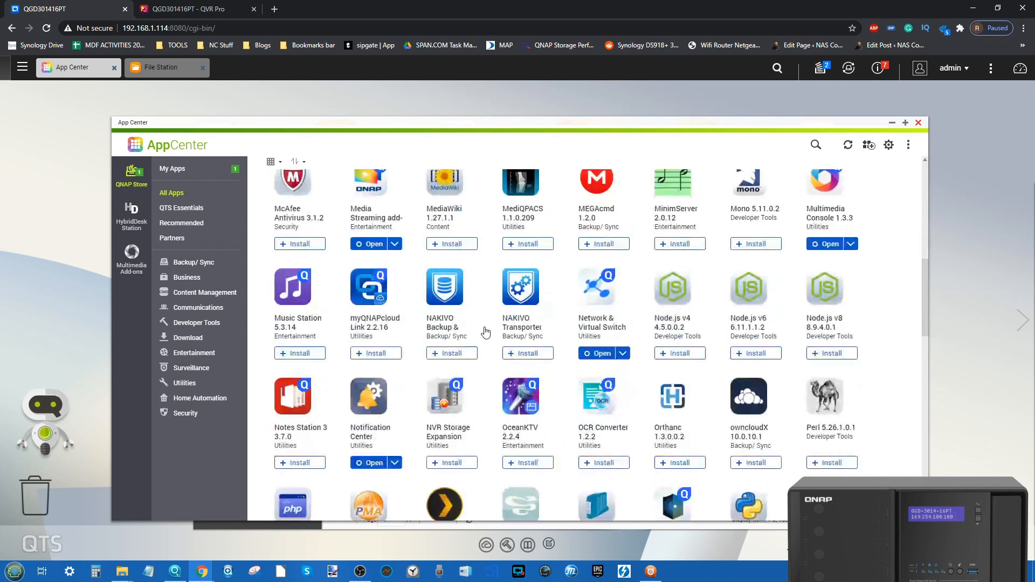
scroll(486, 331, "down", 2)
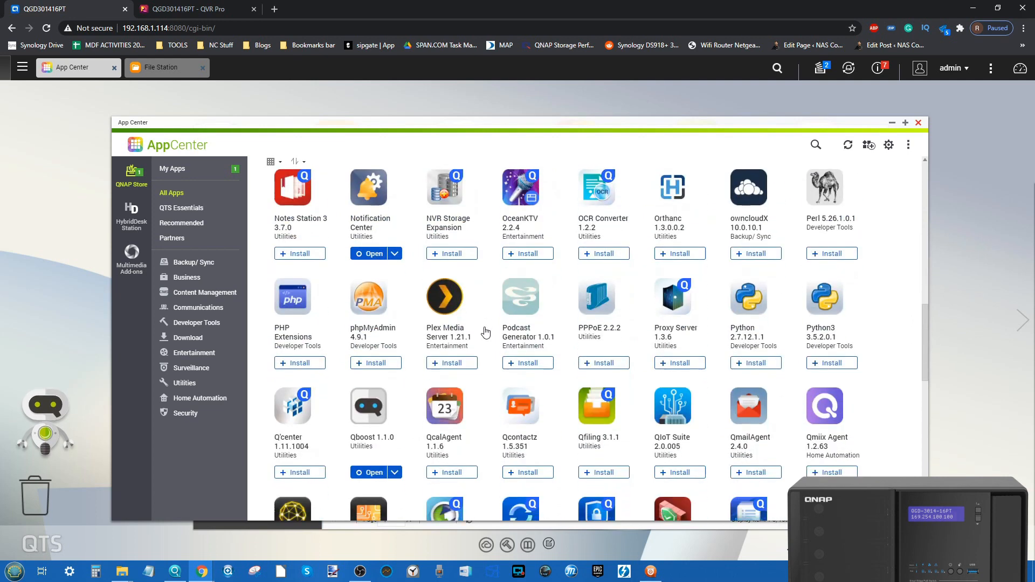
scroll(485, 332, "up", 10)
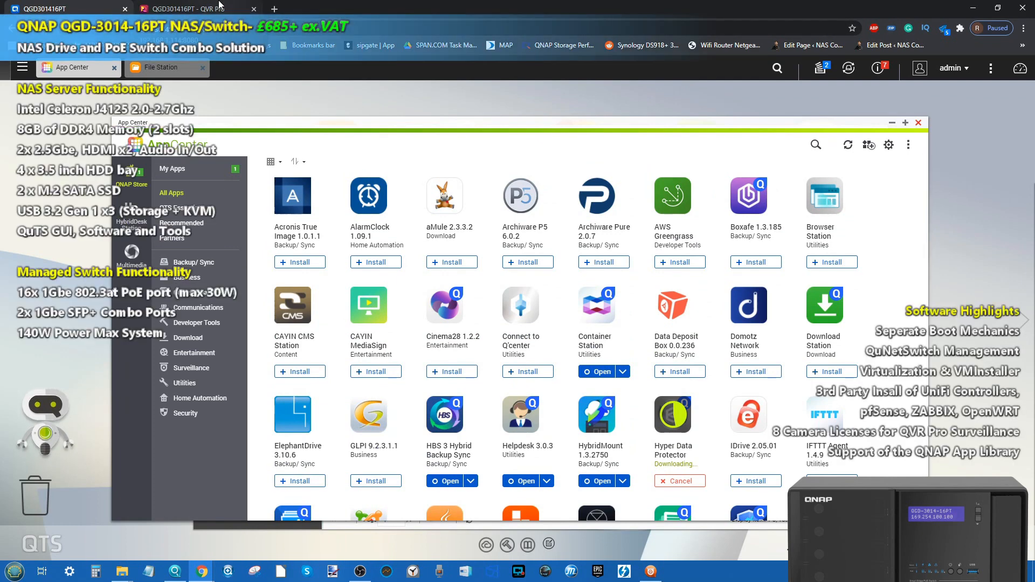
scroll(385, 210, "down", 10)
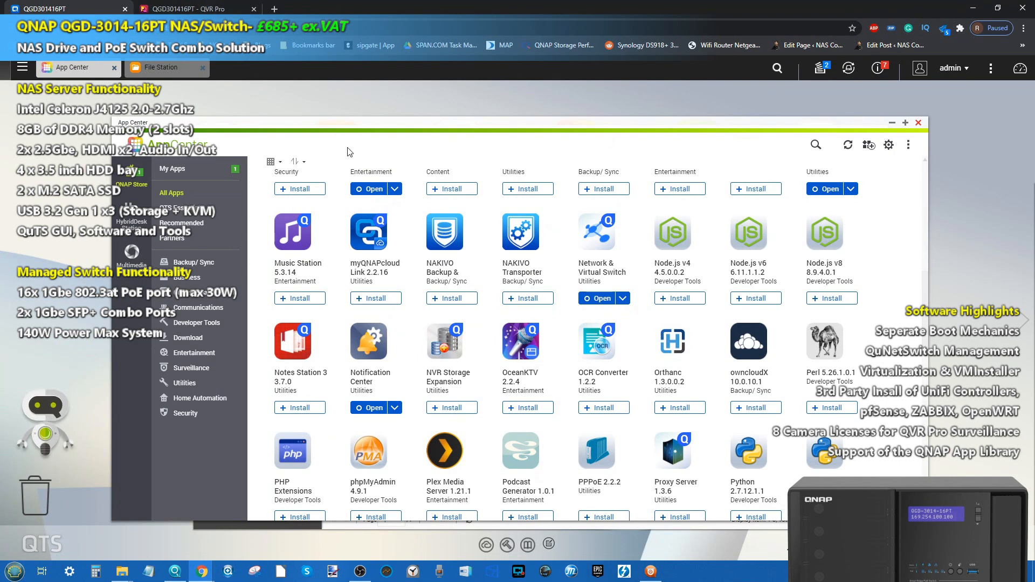
Show the QVR Pro desktop, and switch to QVR Pro Client to view the live camera feeds
left_click(210, 6)
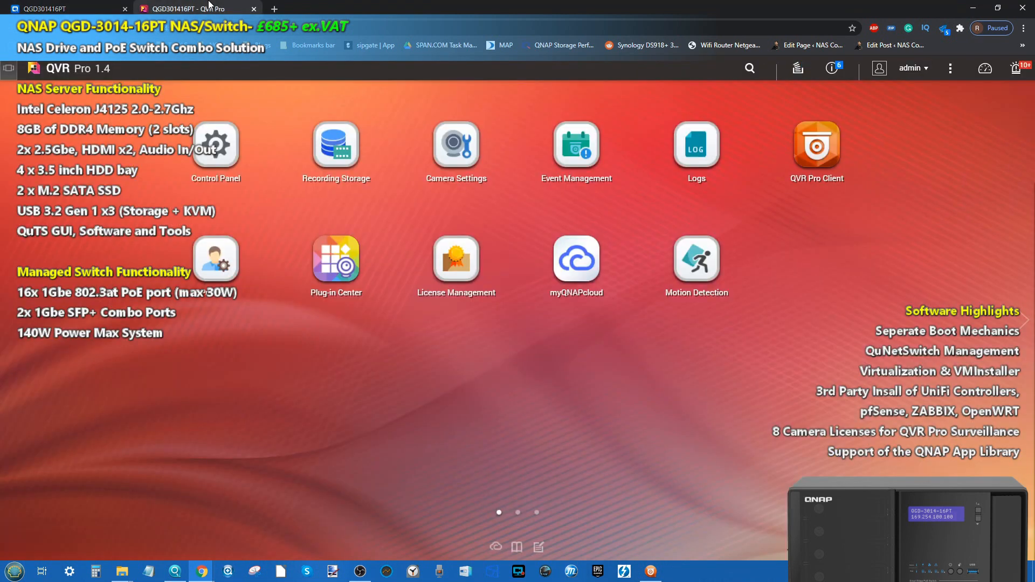
left_click(651, 572)
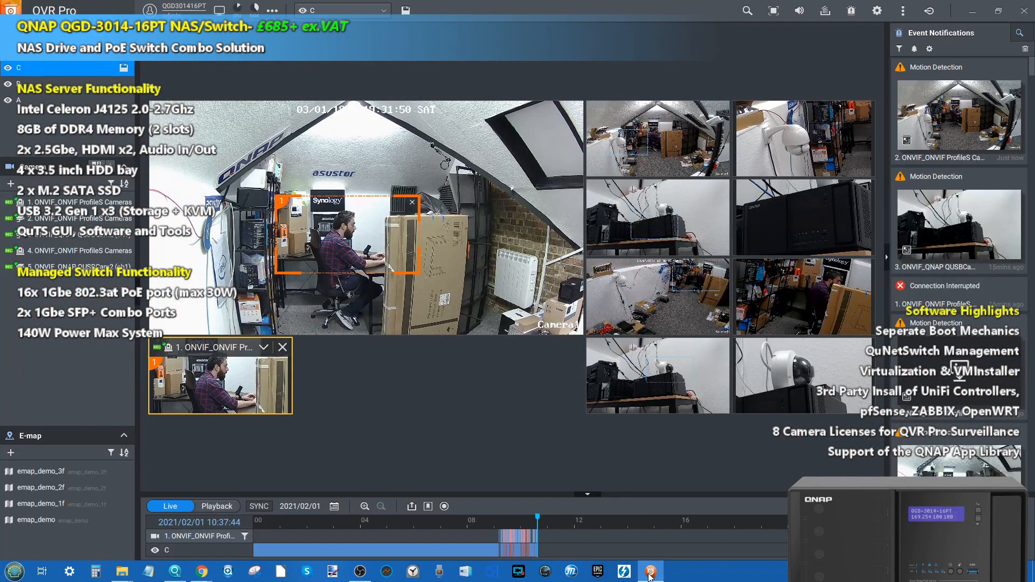